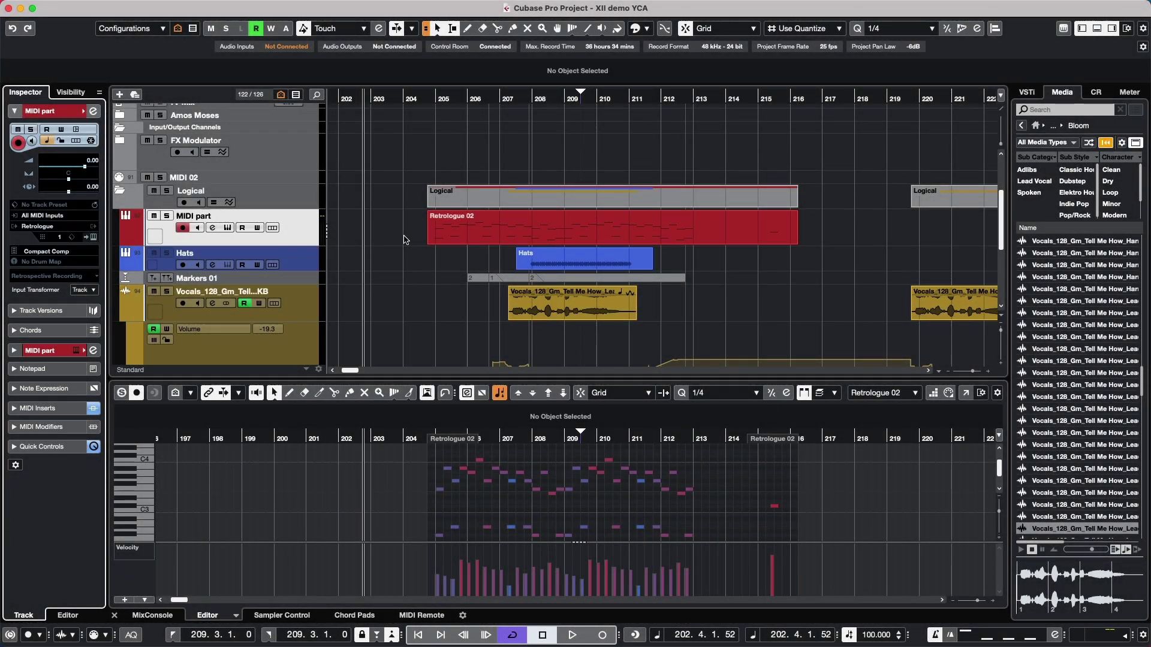
View the Project Logical Editor, select the Retrologue 02 part and view the MIDI Logical Editor, closing each window after viewing.
key(alt+l)
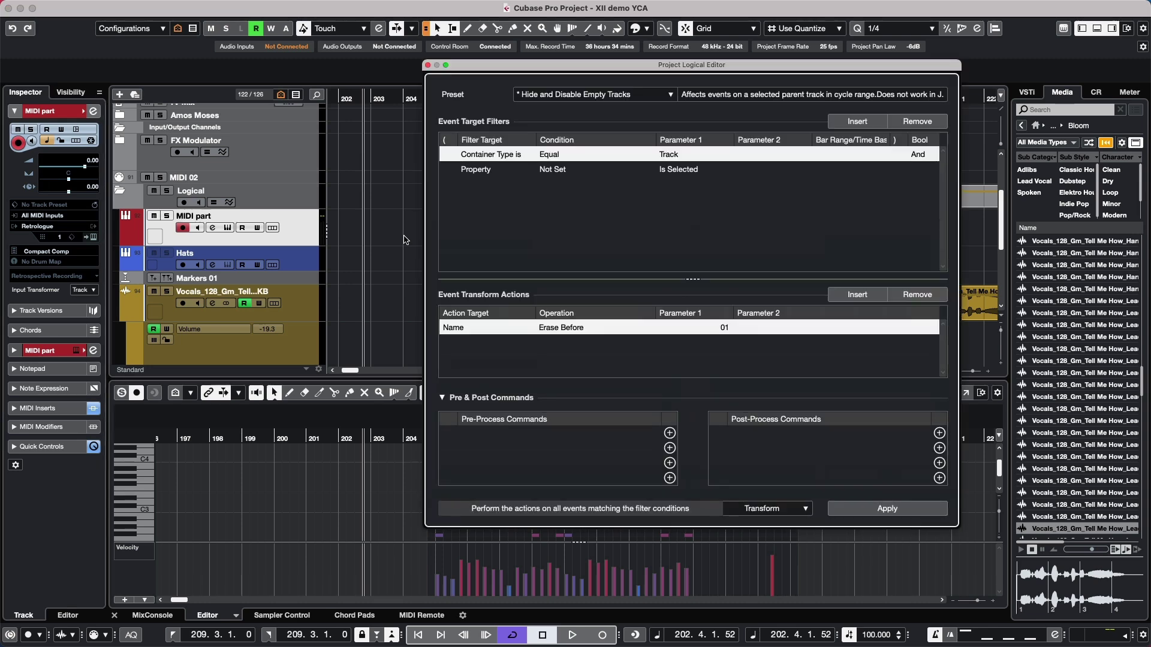
click(427, 65)
click(499, 239)
key(alt+l)
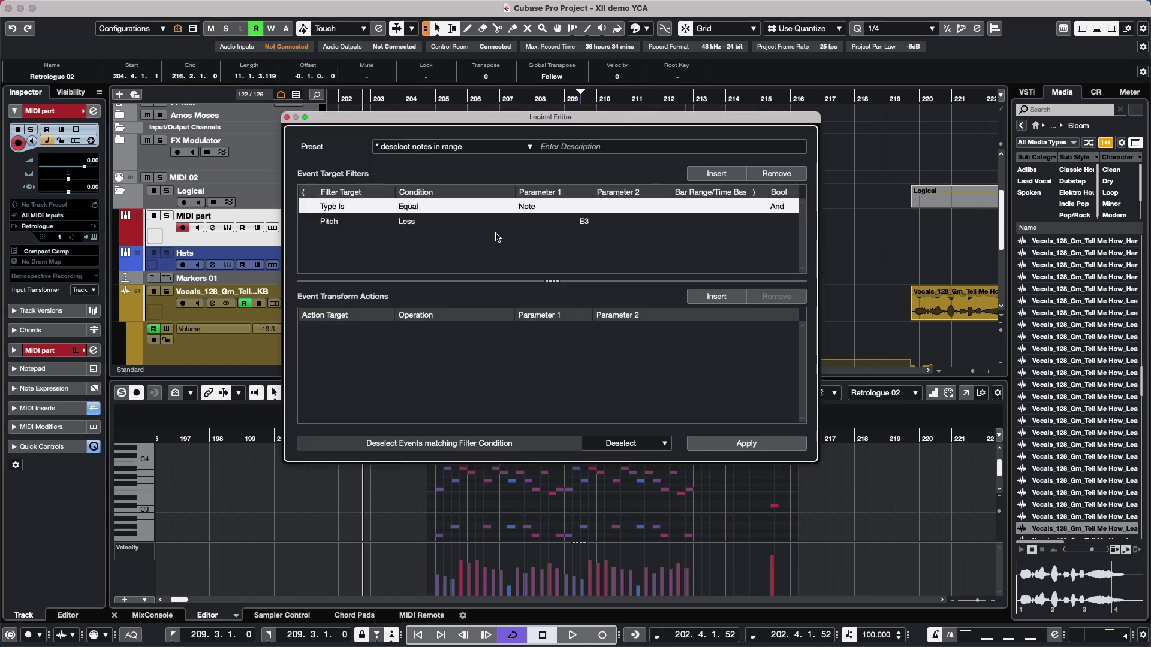
click(287, 118)
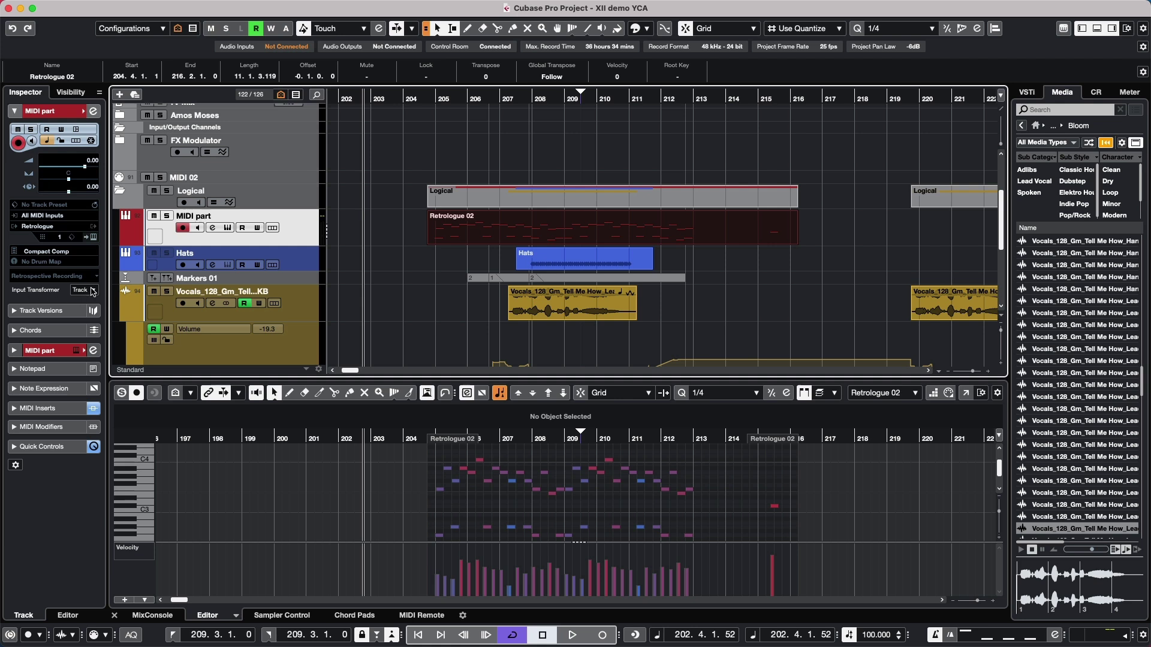
Open the MIDI part track's Input Transformer and toggle modules 1, 2 and 3, leaving only module 1 enabled.
click(93, 292)
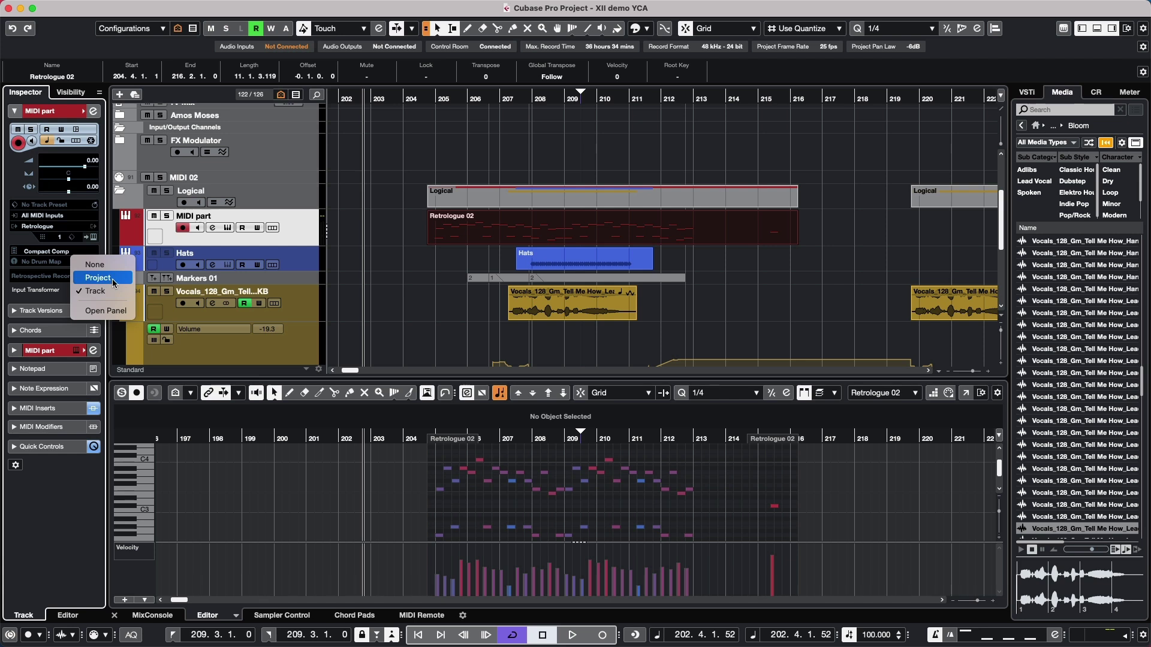
click(107, 310)
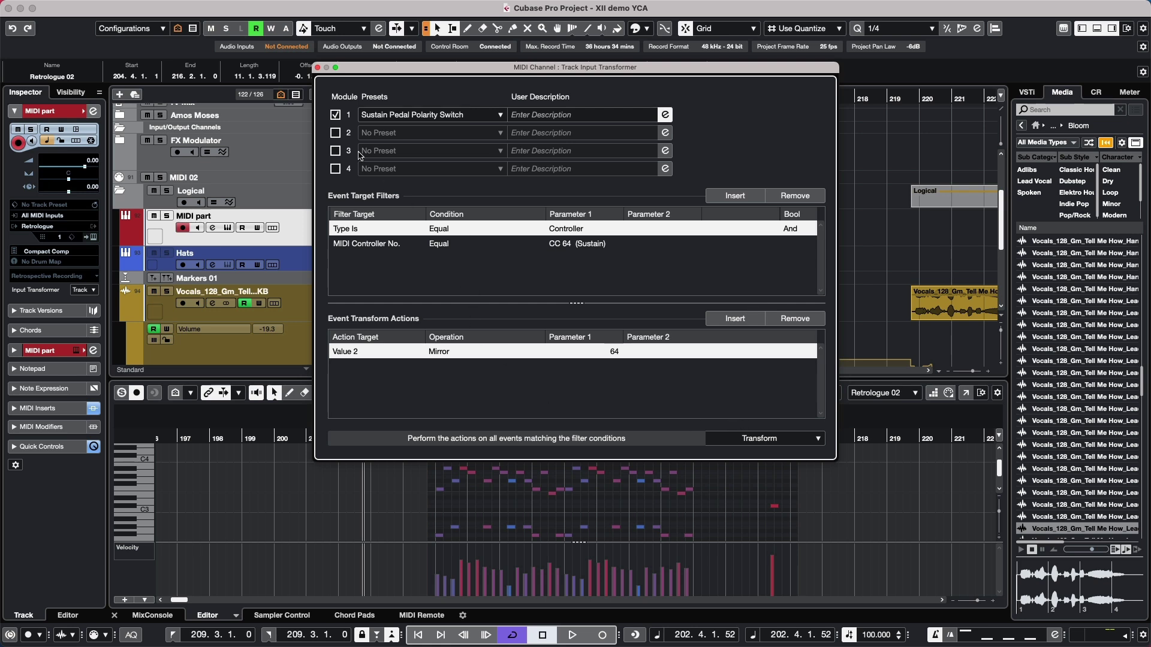
click(336, 134)
click(336, 151)
click(336, 133)
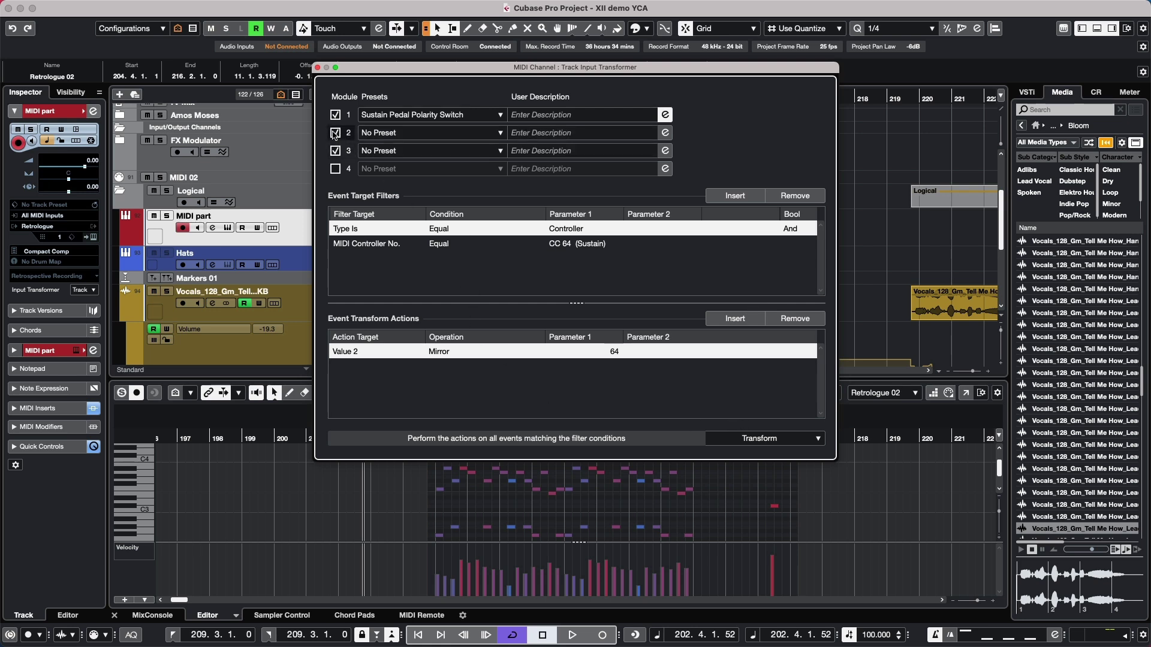
click(336, 114)
click(336, 150)
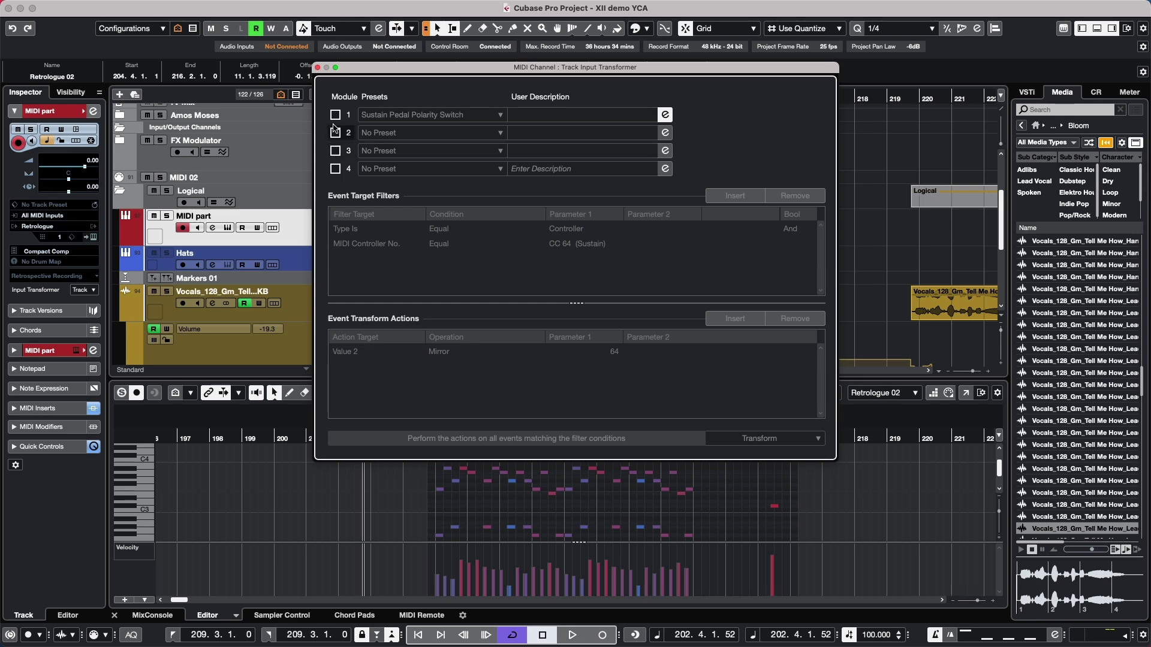
click(336, 114)
Load the factory preset Sustain Pedal Polarity Switch into module 1 and close the Input Transformer.
click(405, 115)
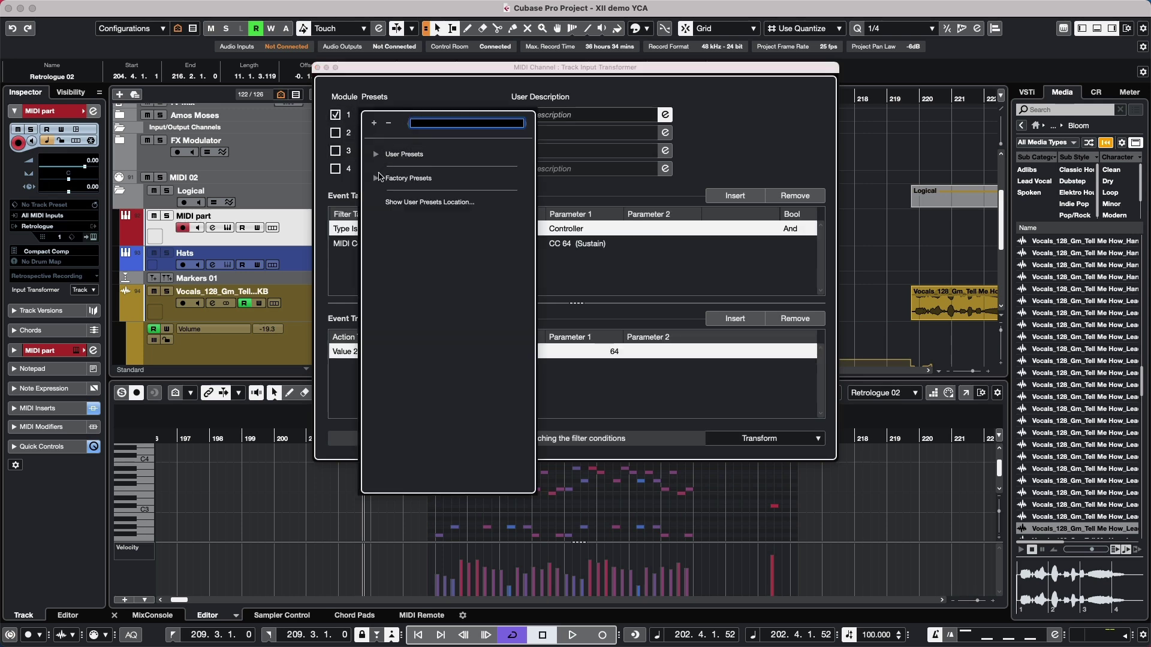
click(377, 178)
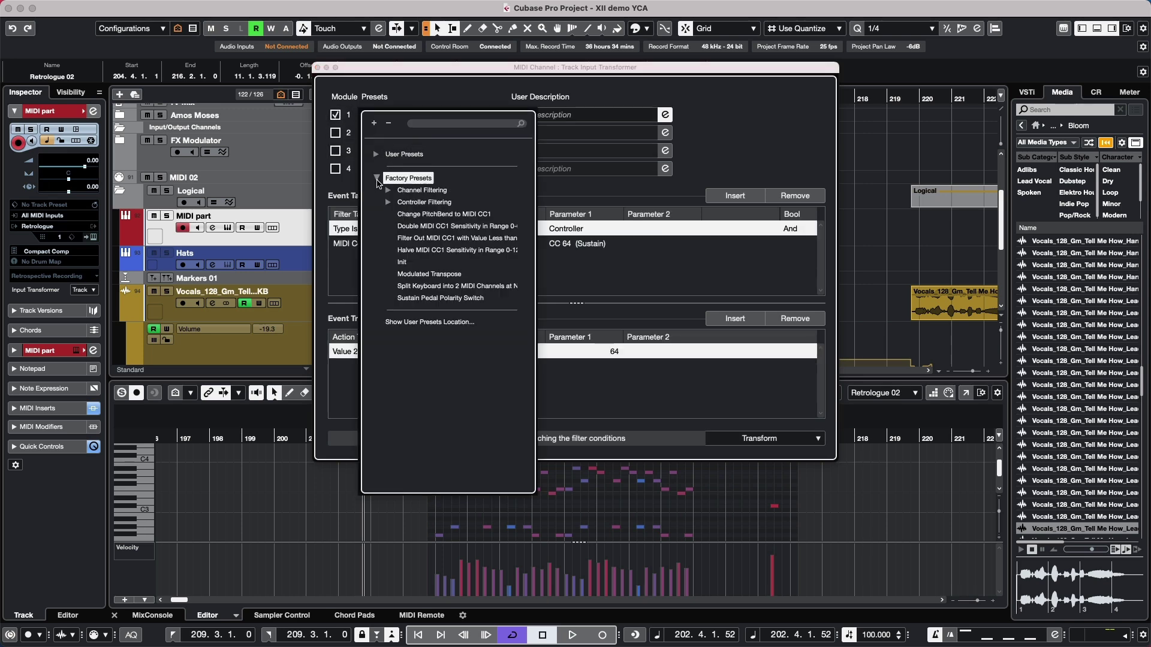
click(440, 298)
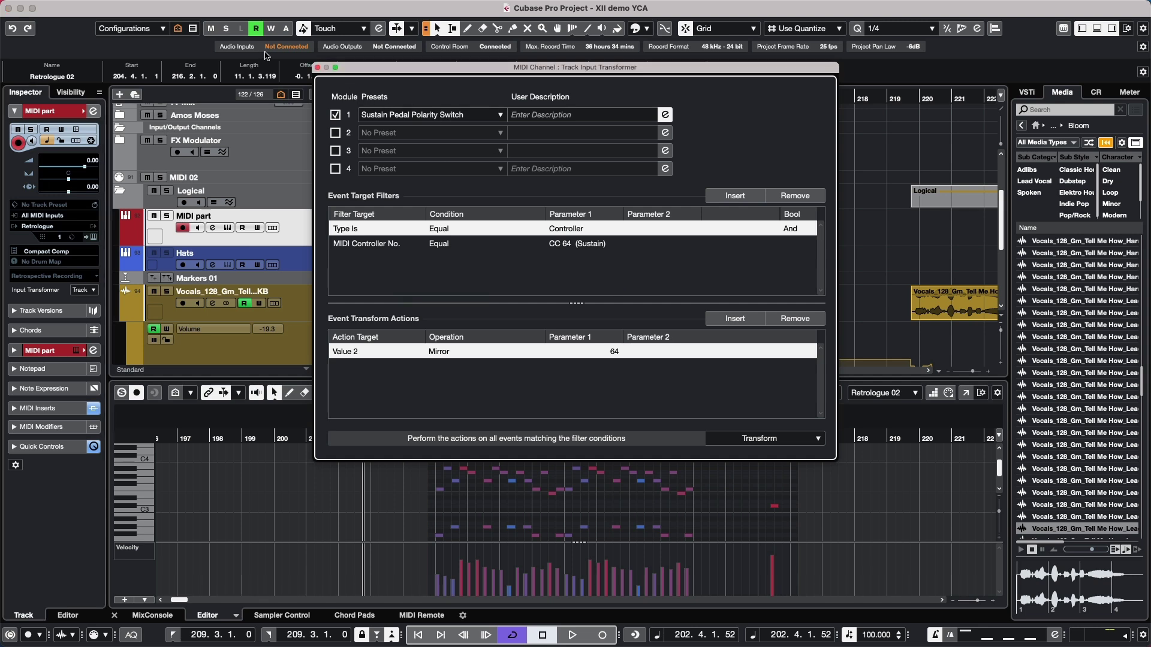
click(318, 68)
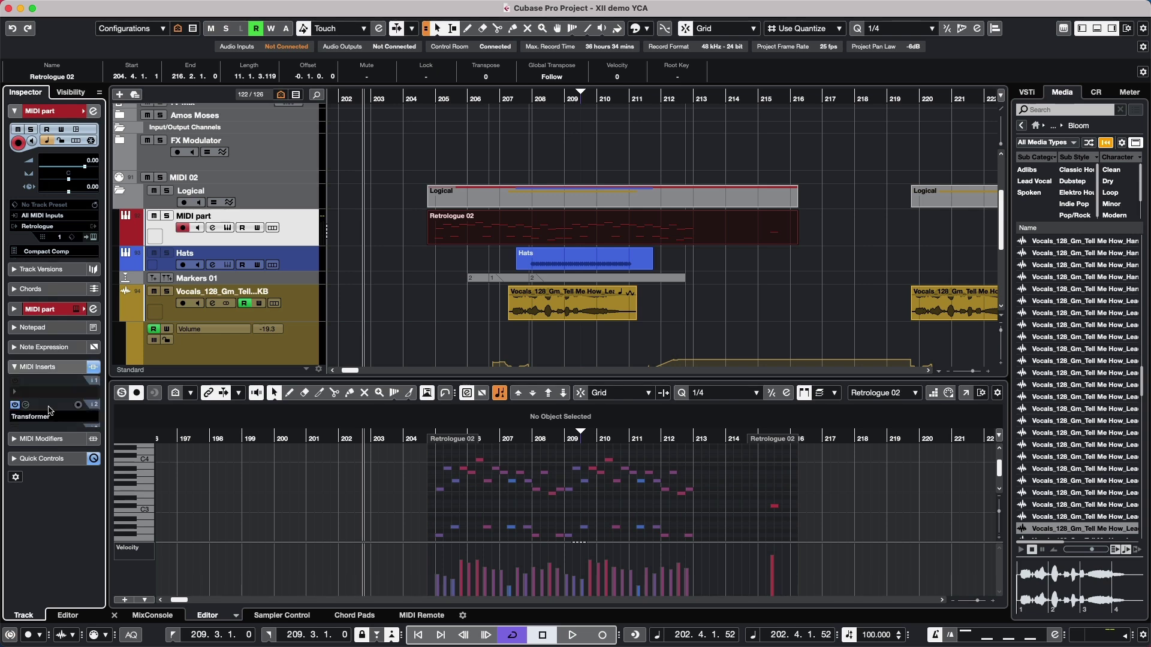
Open the Transformer MIDI insert on the MIDI part track, look through its factory presets and close it.
click(35, 408)
click(26, 266)
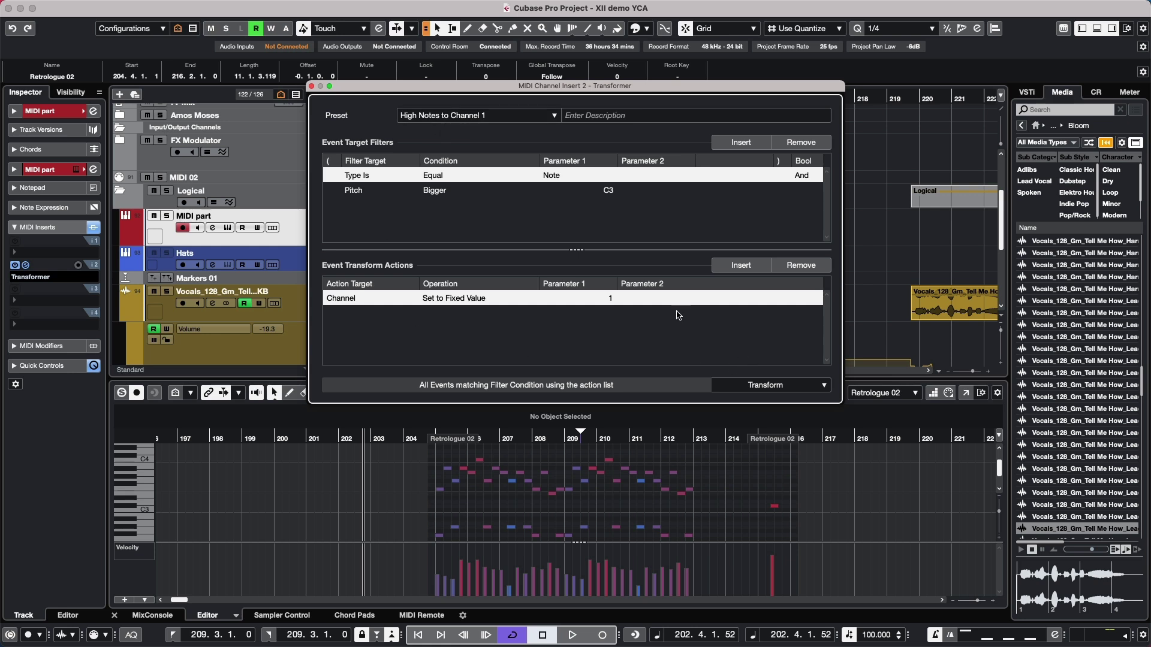
click(445, 115)
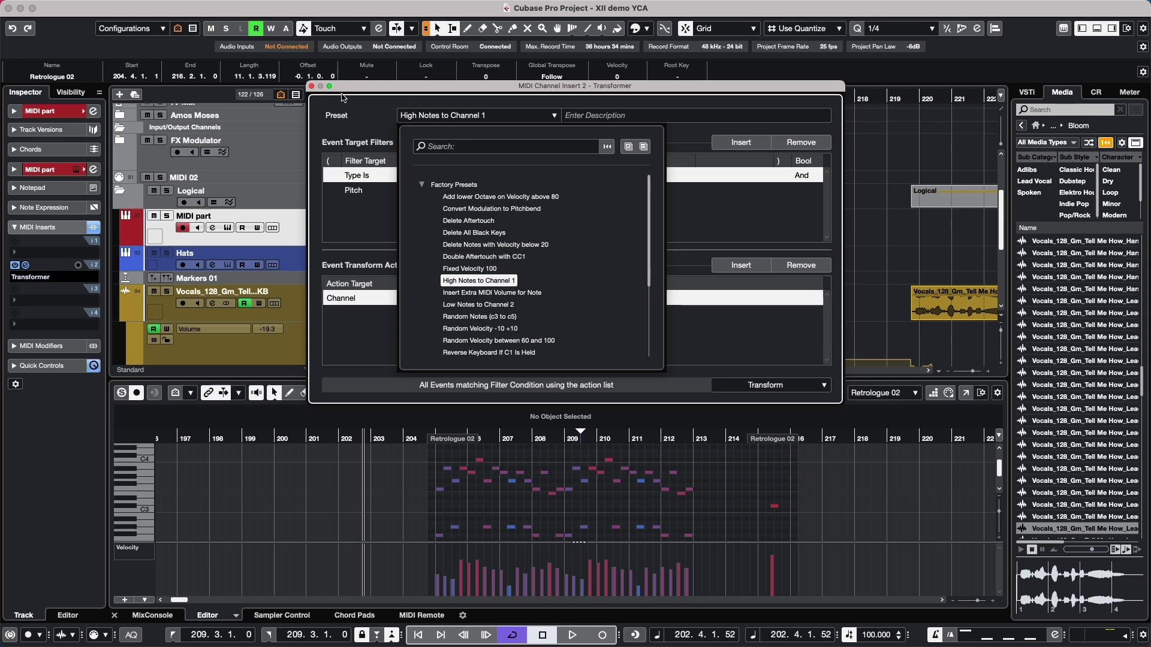
click(311, 86)
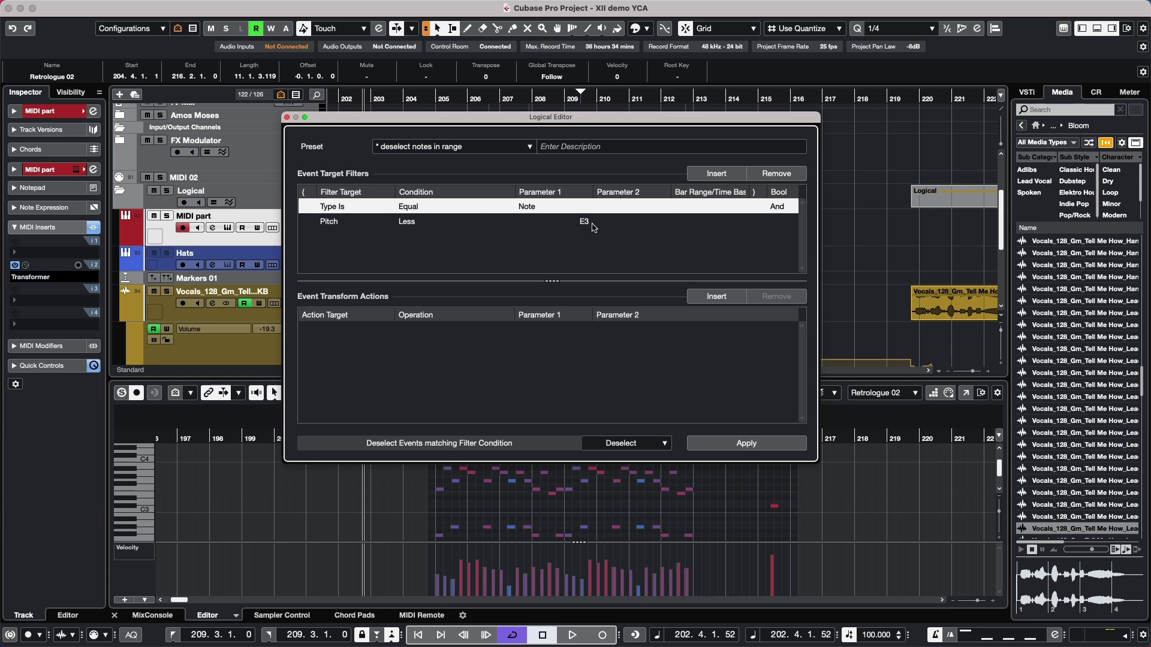
Browse the Logical Editor's factory preset categories and the Earlier Presets folder among the user presets.
click(445, 149)
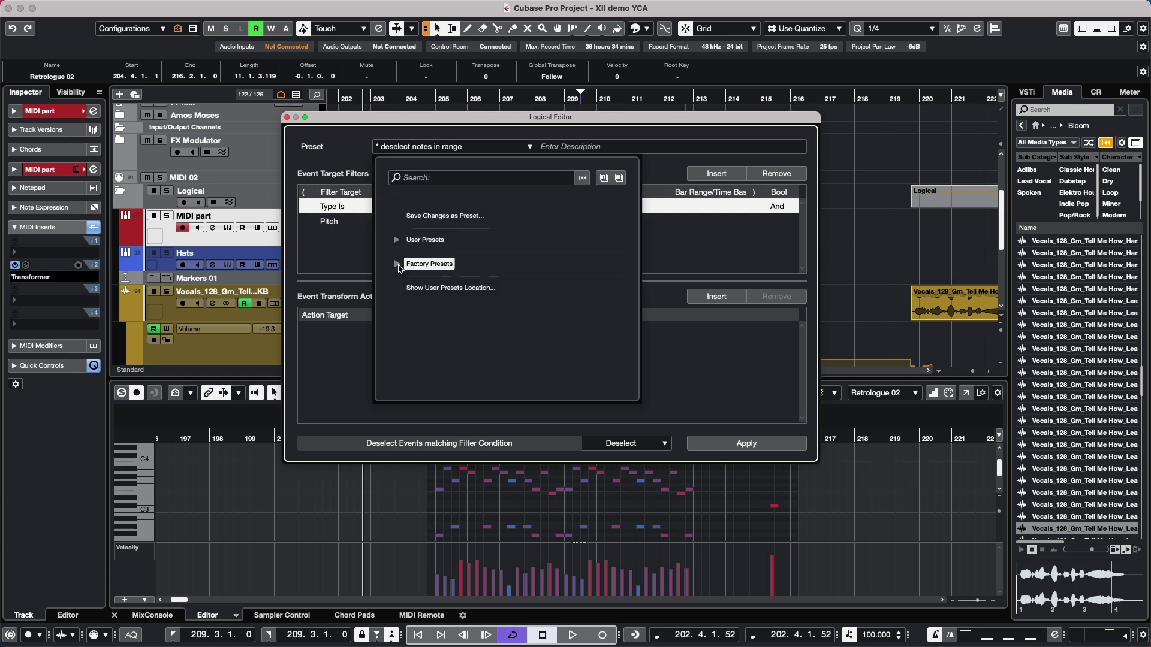
click(398, 266)
click(398, 240)
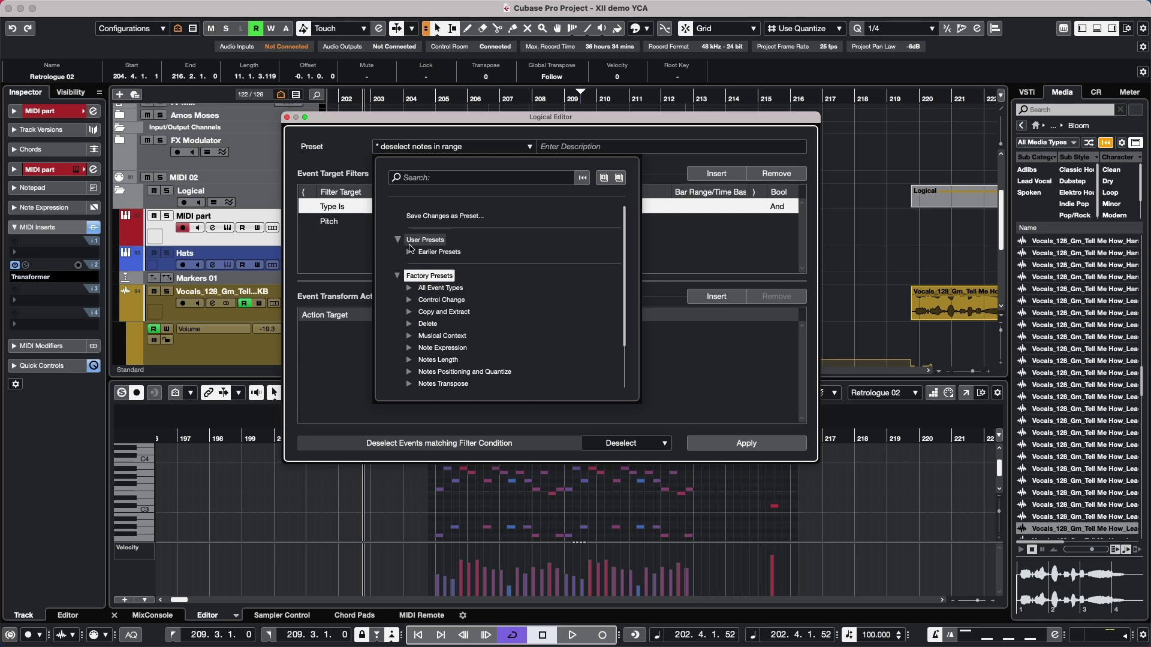
click(410, 251)
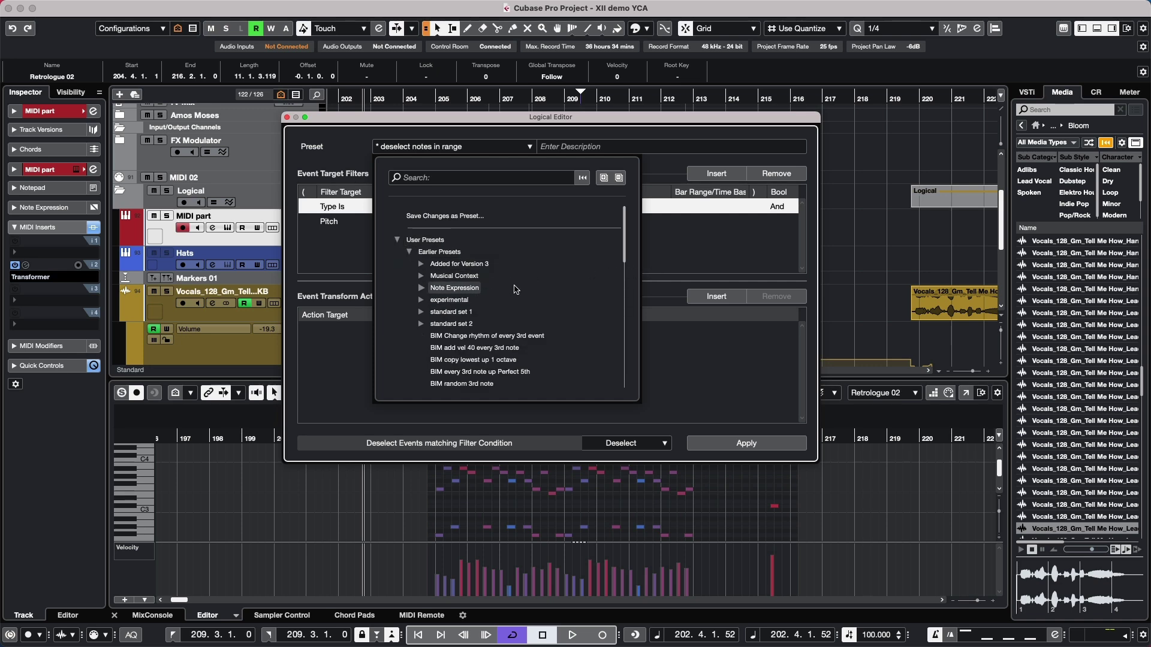
scroll(517, 289, down, 5)
scroll(518, 290, up, 4)
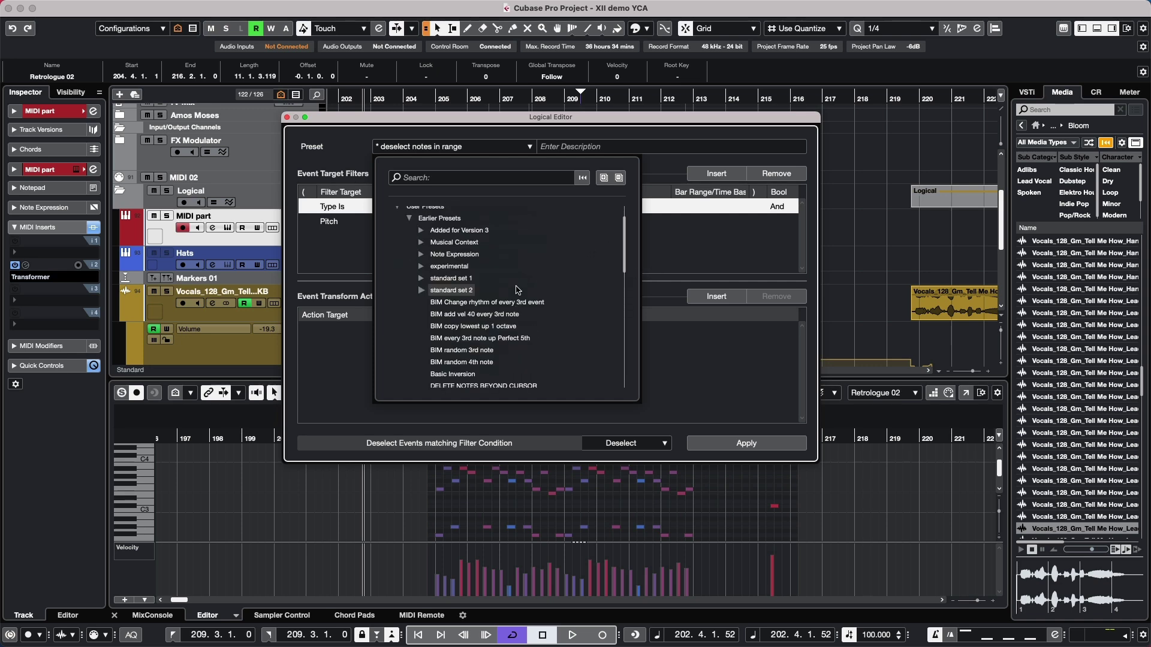
scroll(517, 289, up, 3)
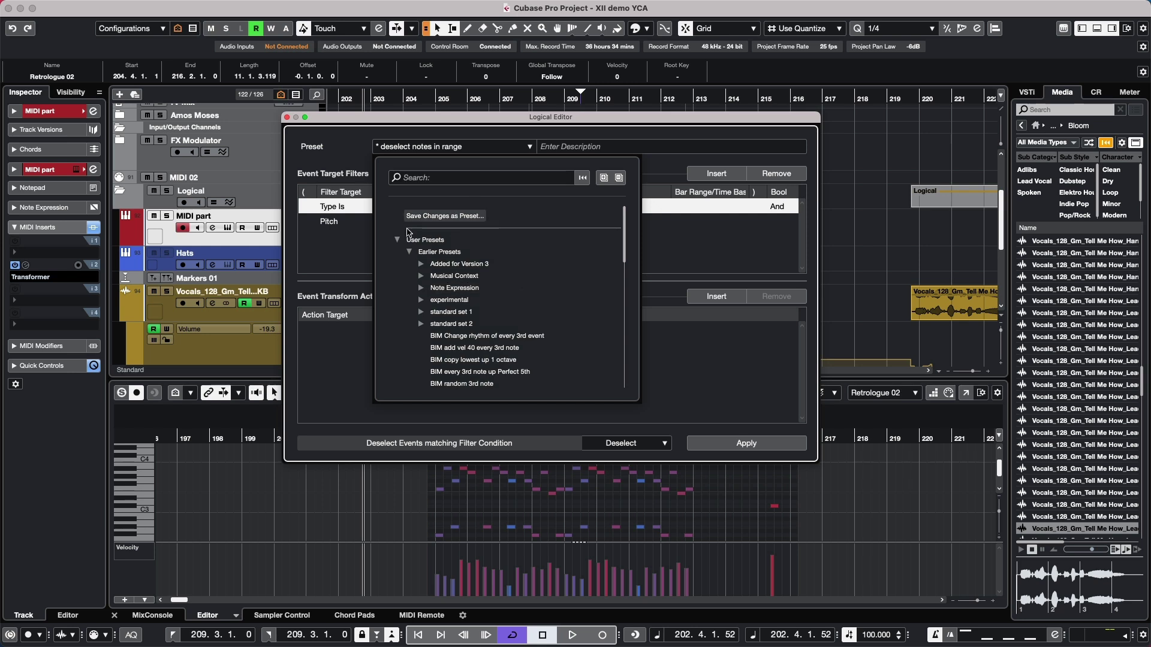
Collapse the preset groups and view the Logical Editor's user presets location in Finder, closing that window again.
click(396, 240)
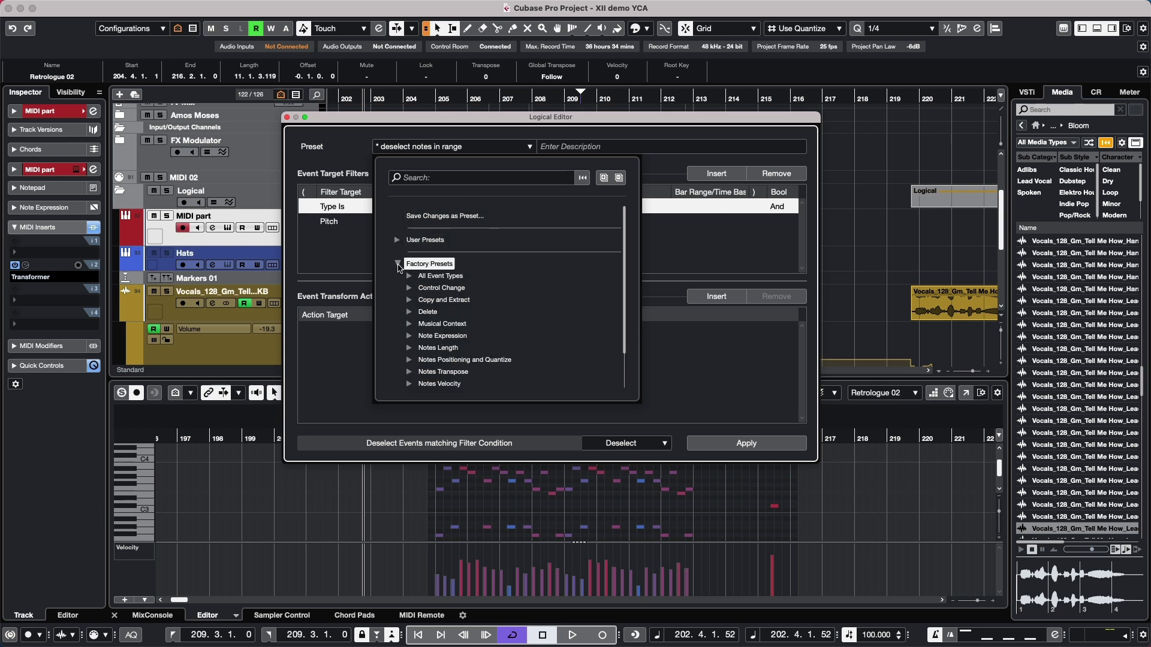
click(398, 266)
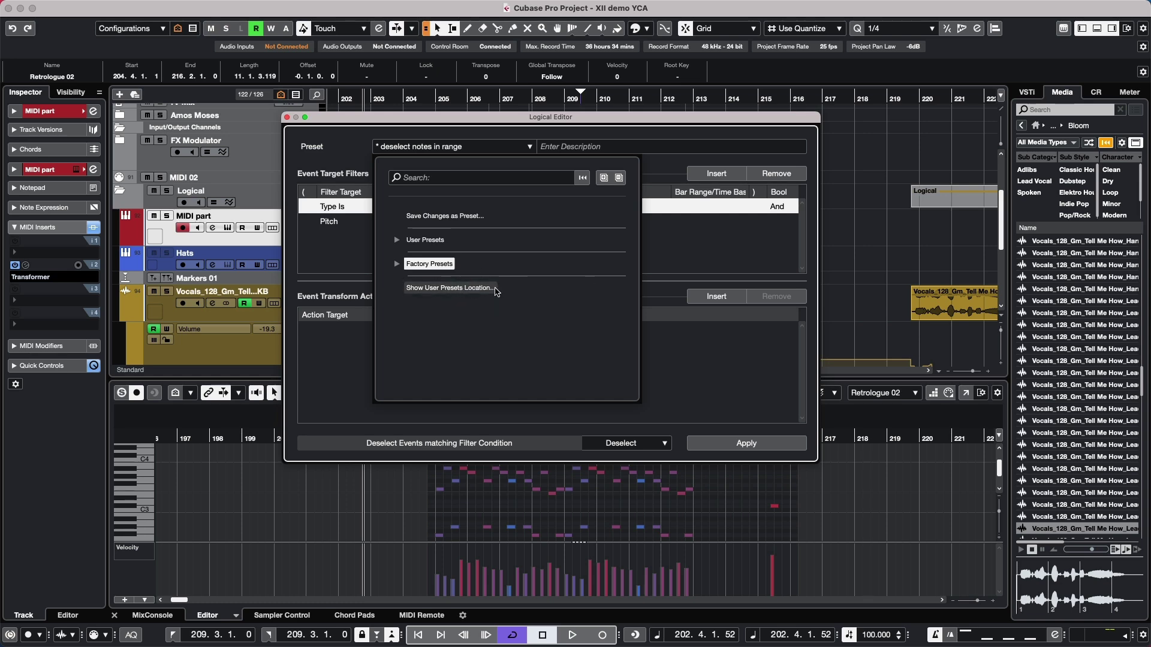
click(479, 289)
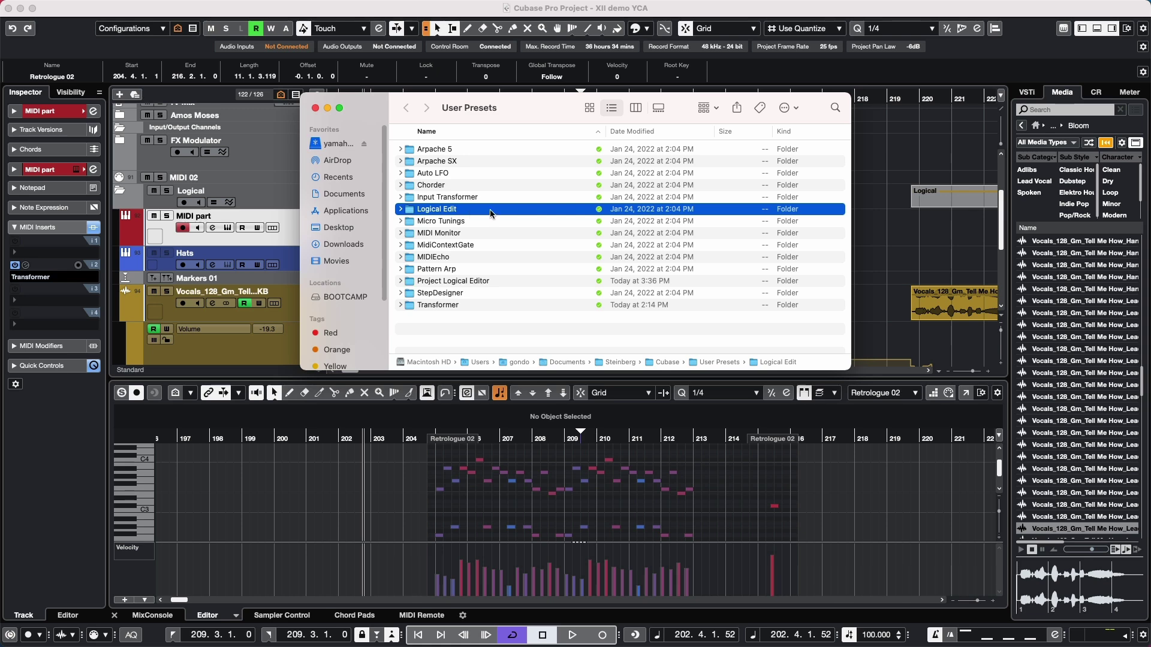
click(315, 108)
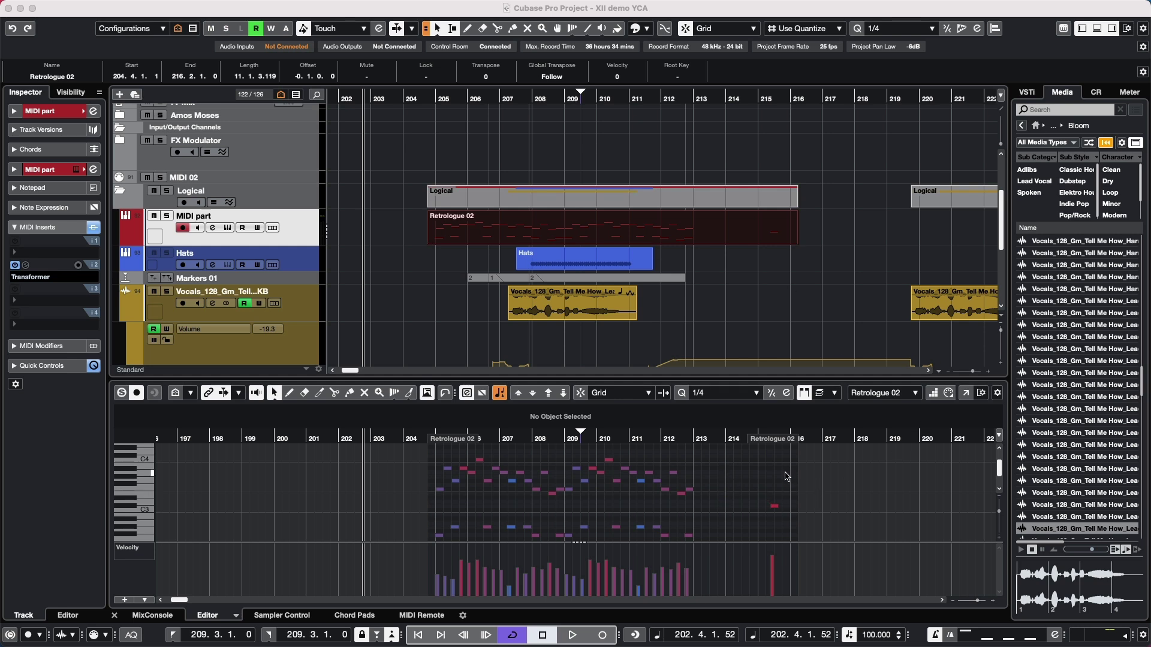
Select all notes of the Retrologue 02 part and apply the Logical Editor's Deselect function to notes below E3.
key(alt+l)
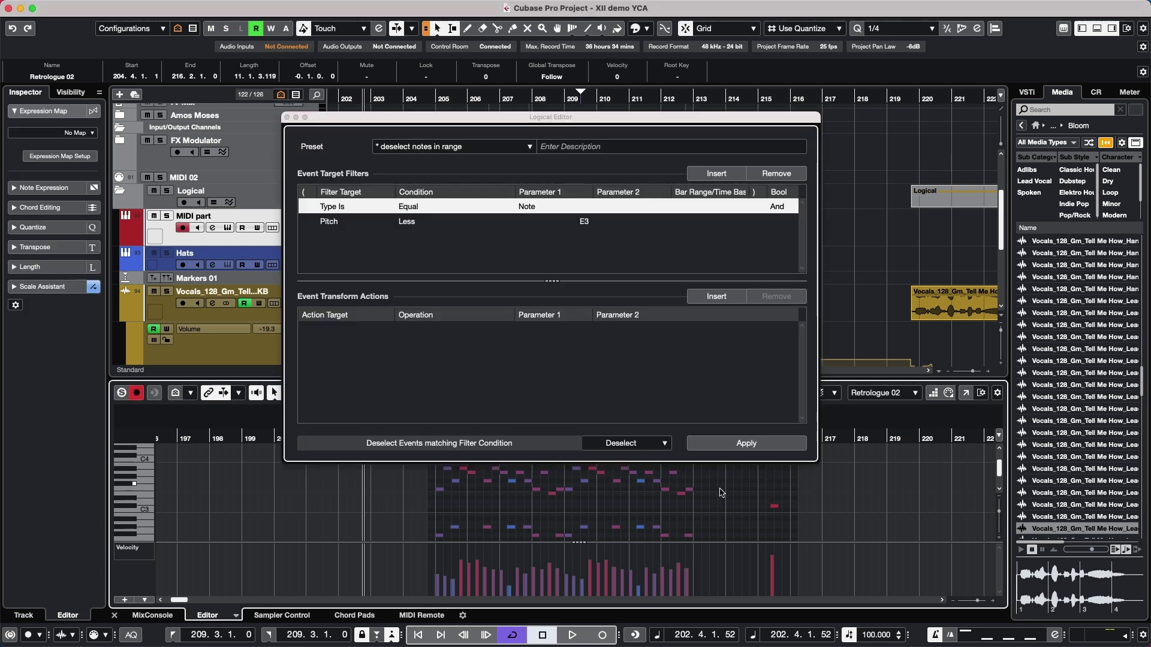
key(super+a)
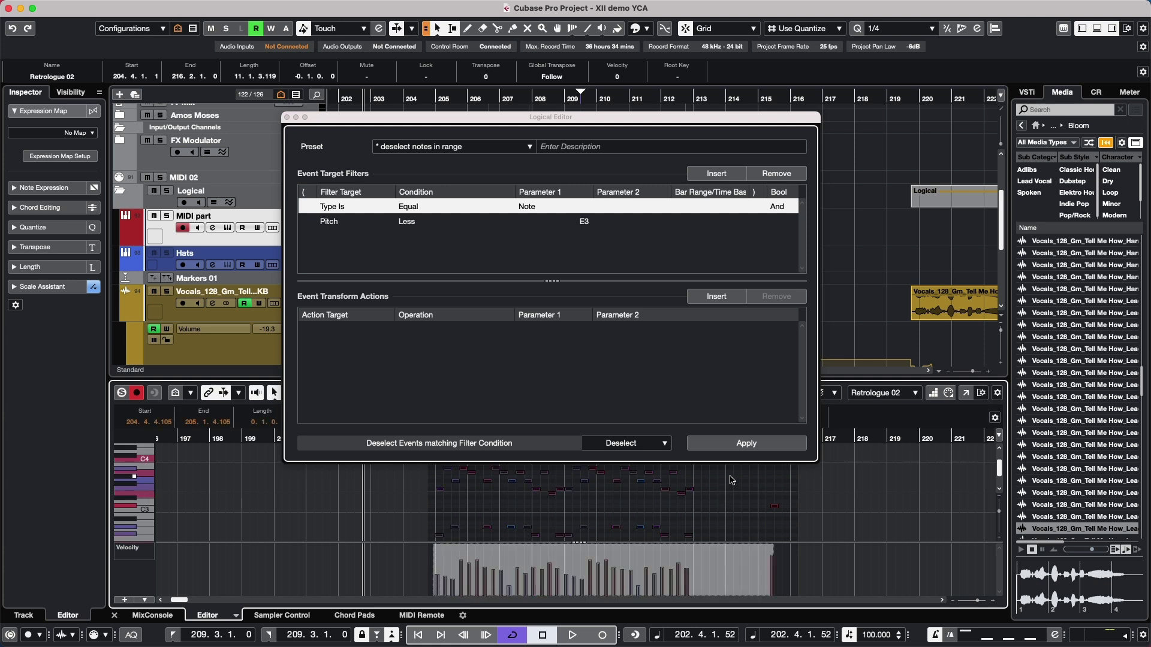
click(637, 449)
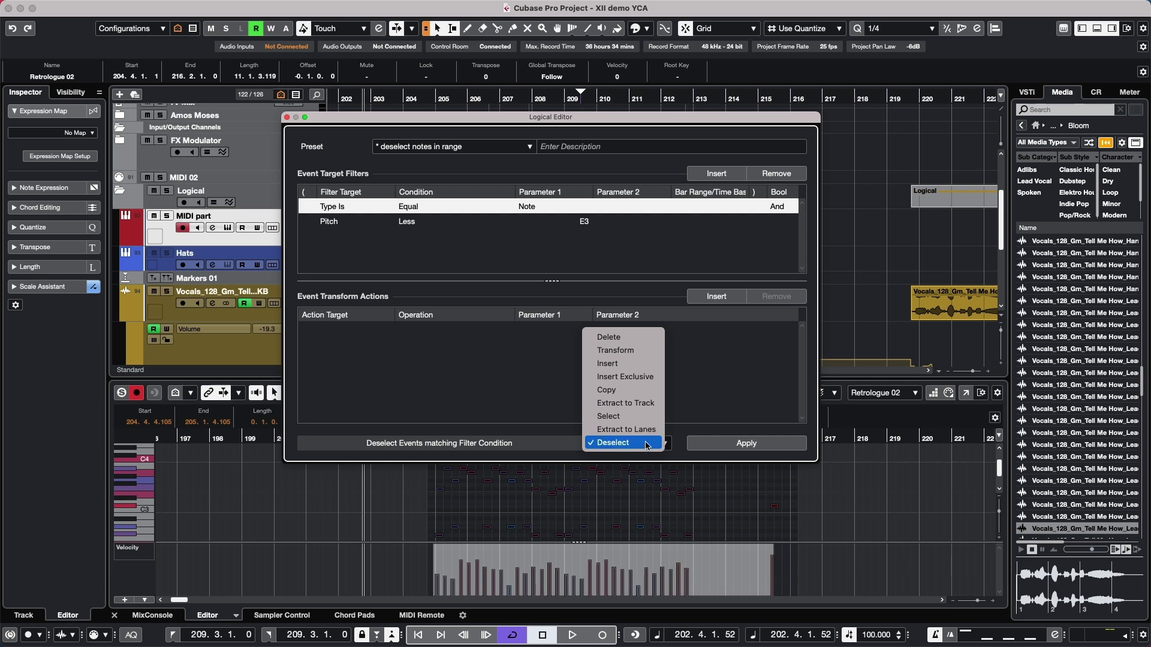
click(647, 446)
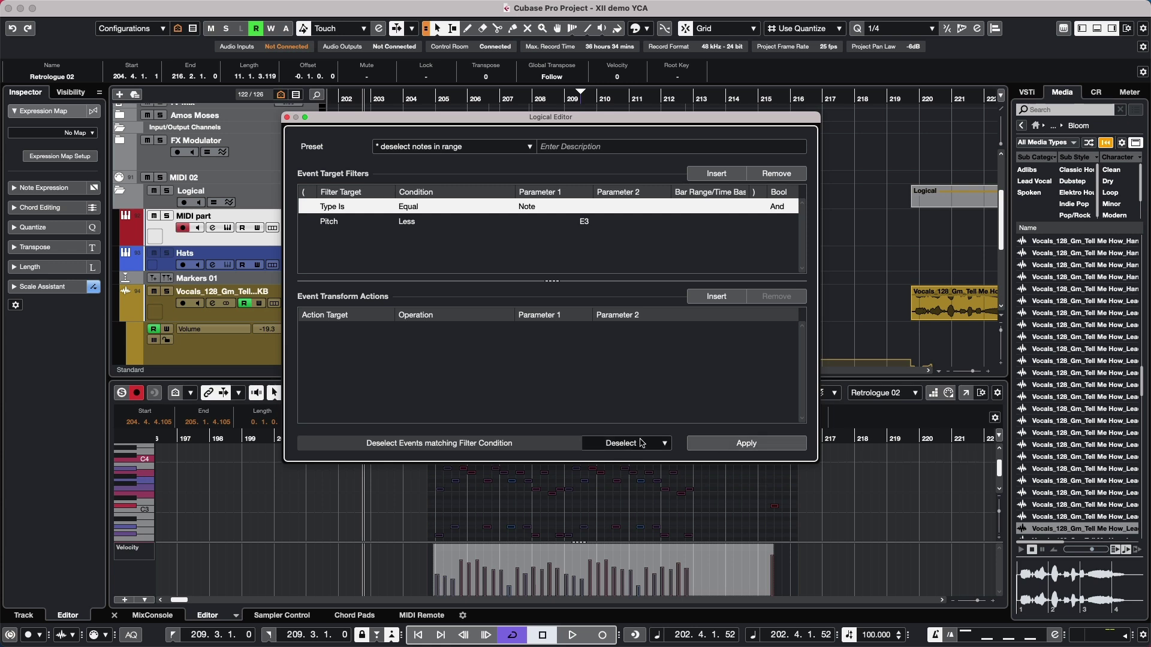
click(737, 444)
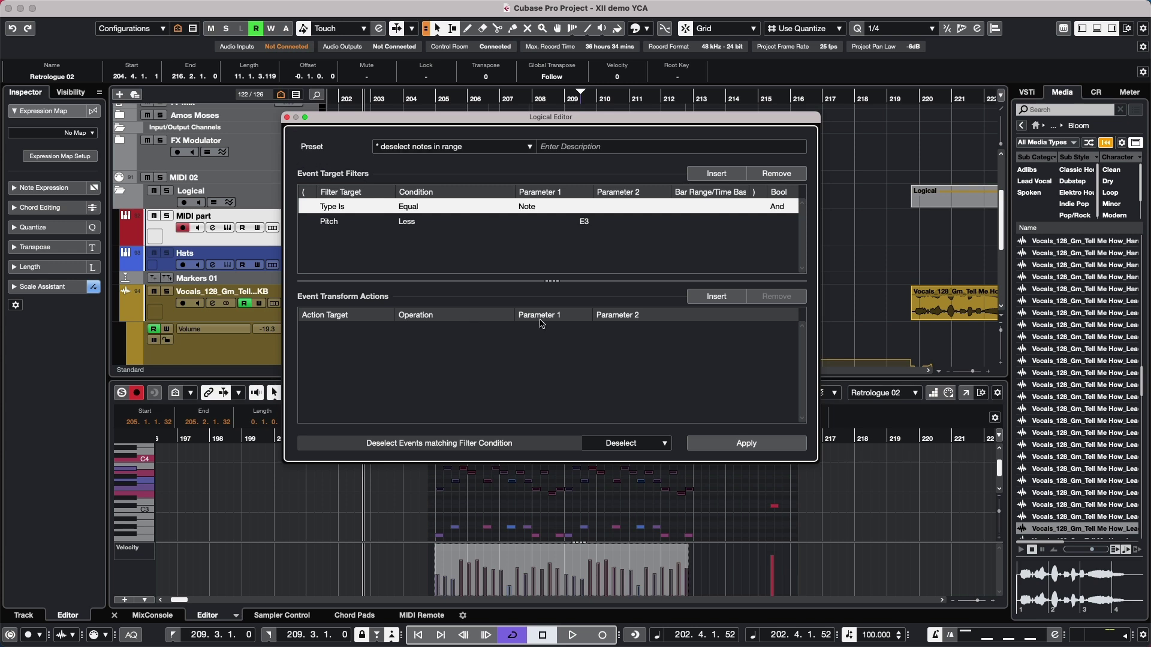
Change the Logical Editor function to Extract to Lanes, apply it to notes below E3, and close the editor.
click(651, 443)
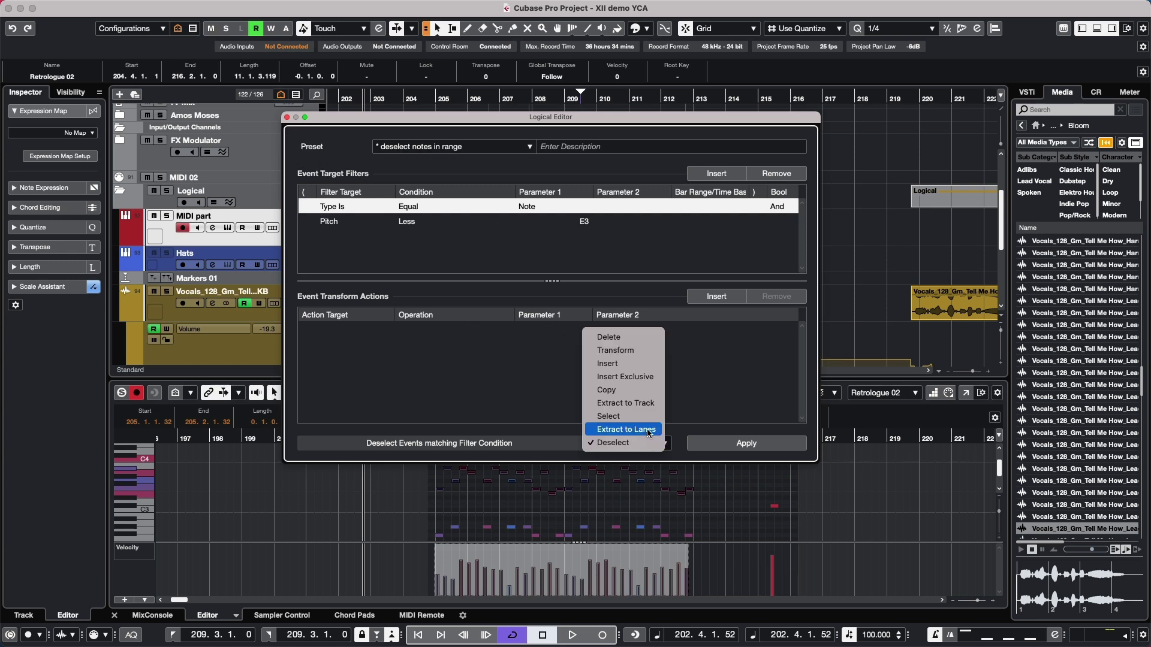
click(625, 430)
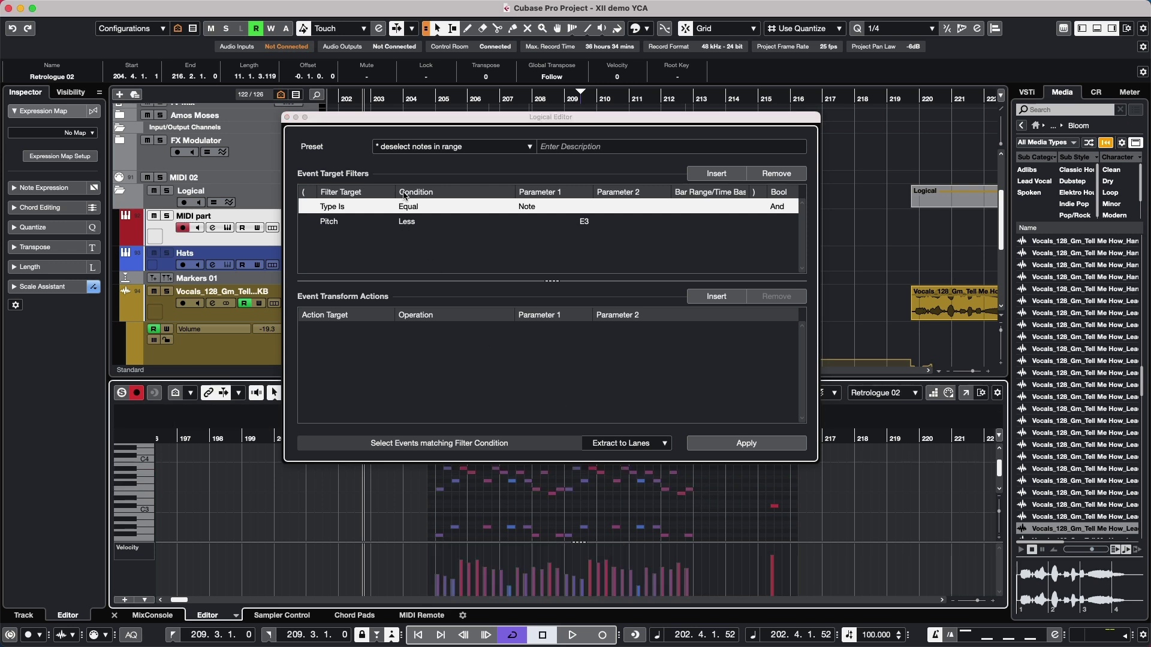
drag(423, 122, 609, 100)
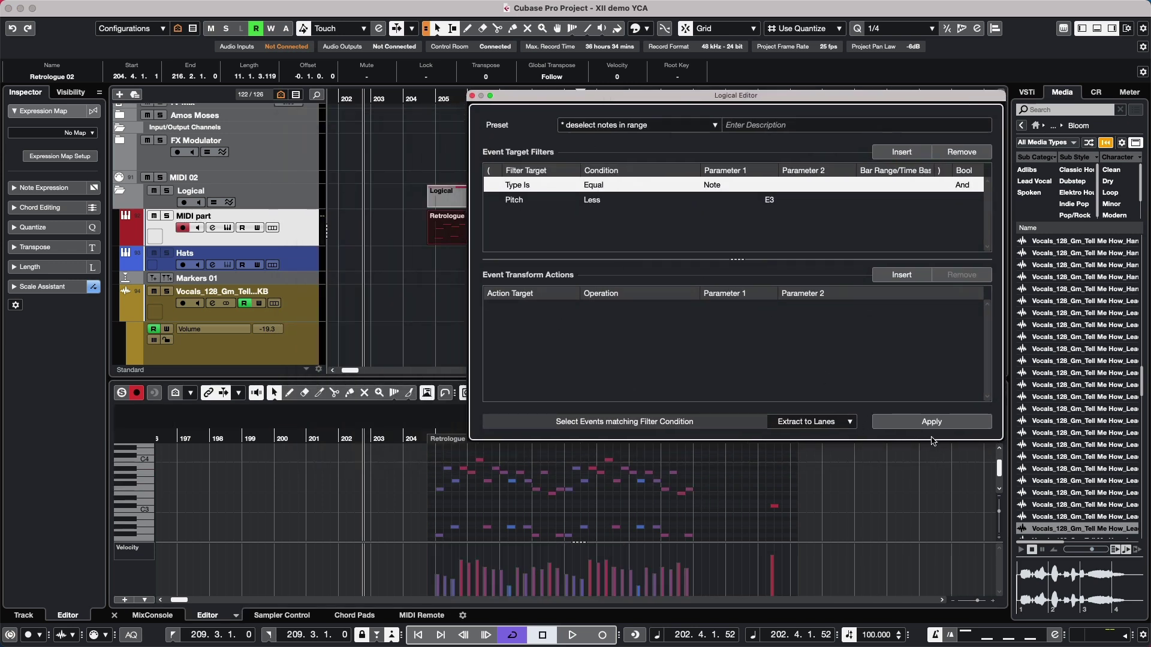
click(933, 430)
click(922, 423)
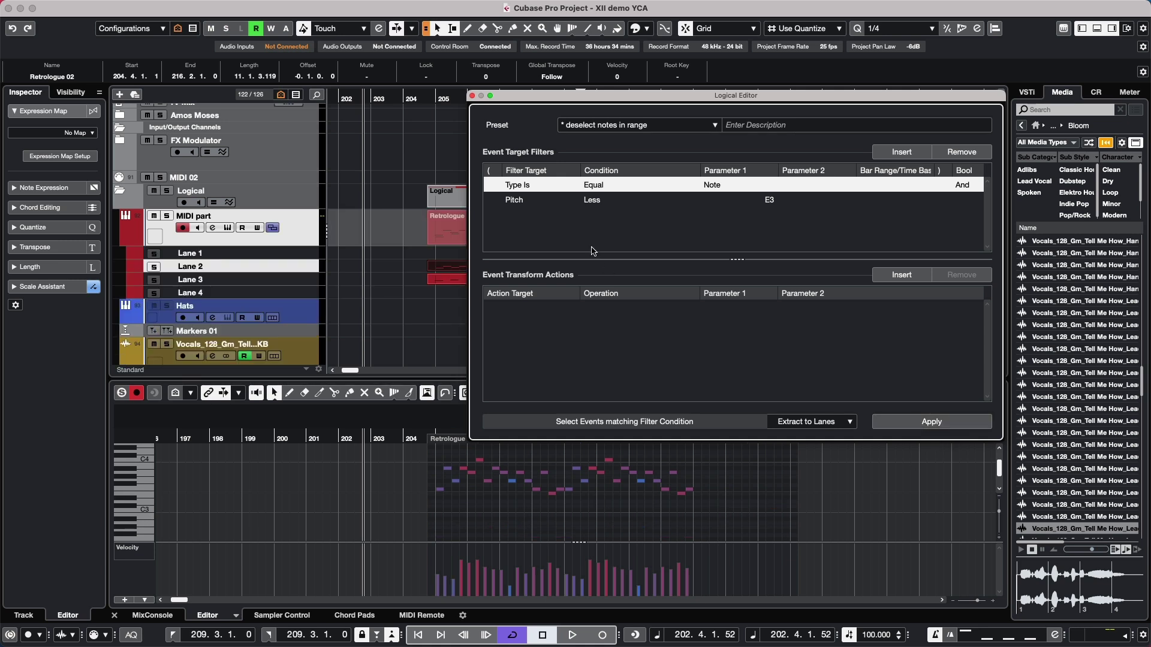
click(472, 96)
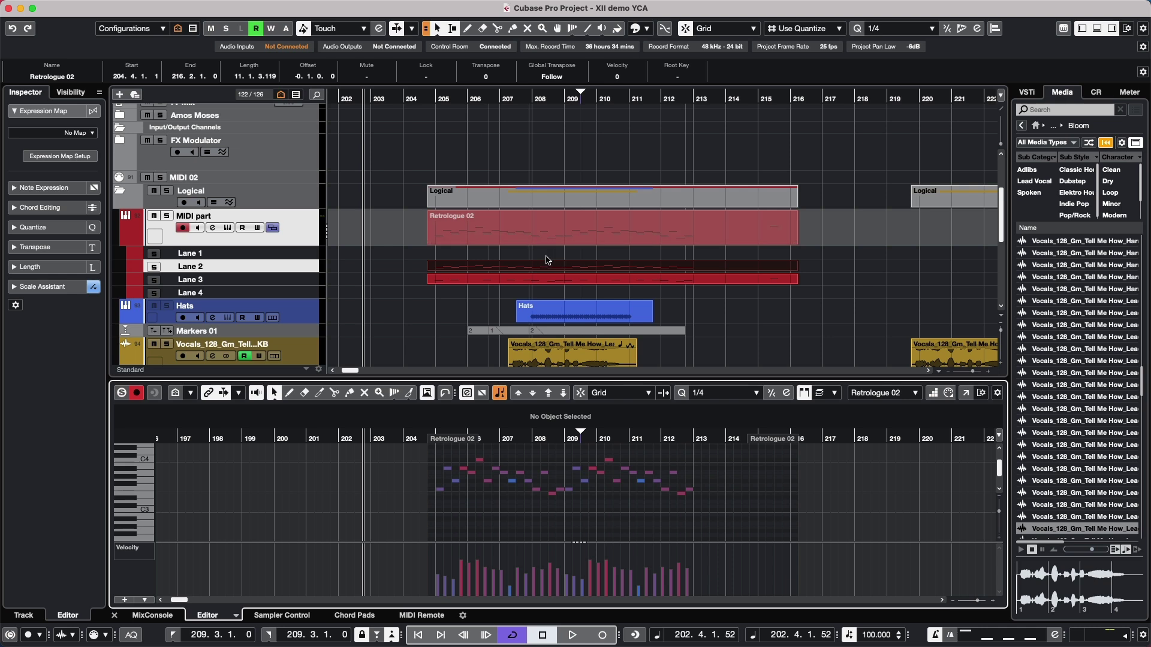
Examine the extracted parts on Lane 2 and Lane 3 of the MIDI part track.
click(520, 267)
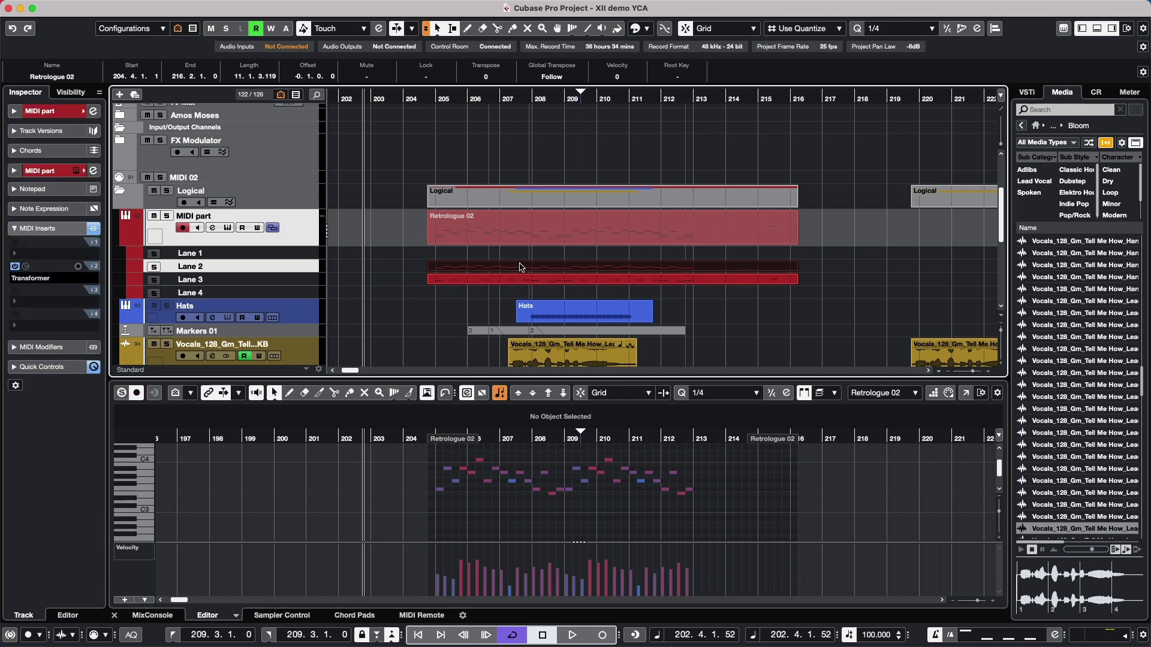
click(523, 279)
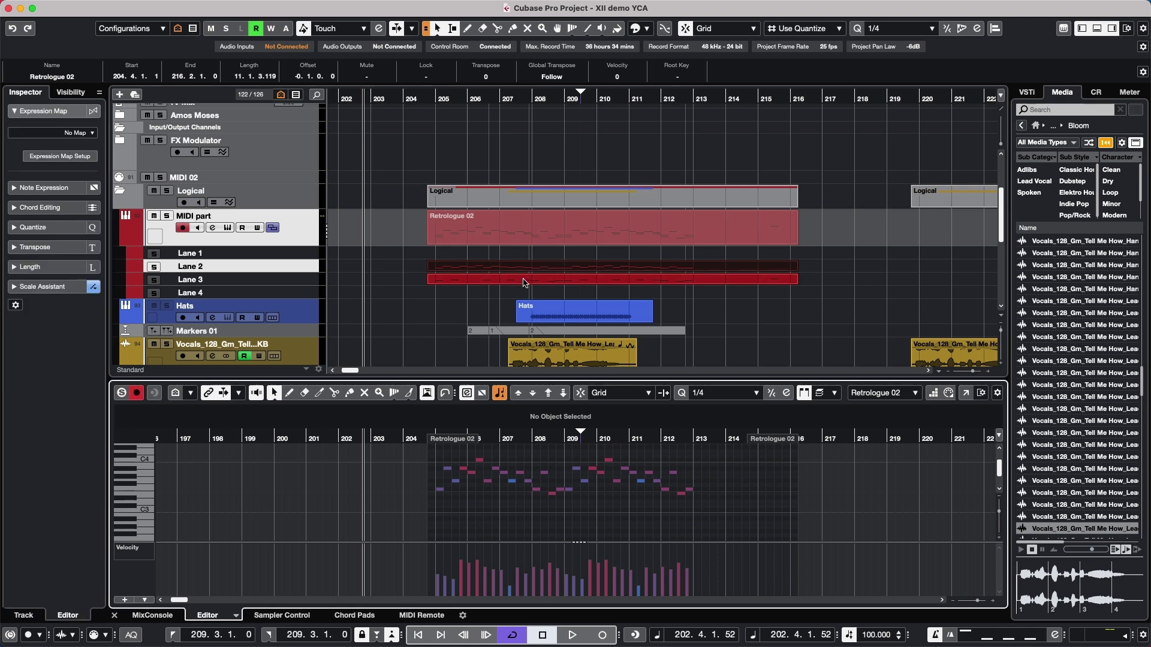
Activate the extracted part on Lane 3 of the MIDI part track to examine its notes.
click(523, 282)
click(523, 282)
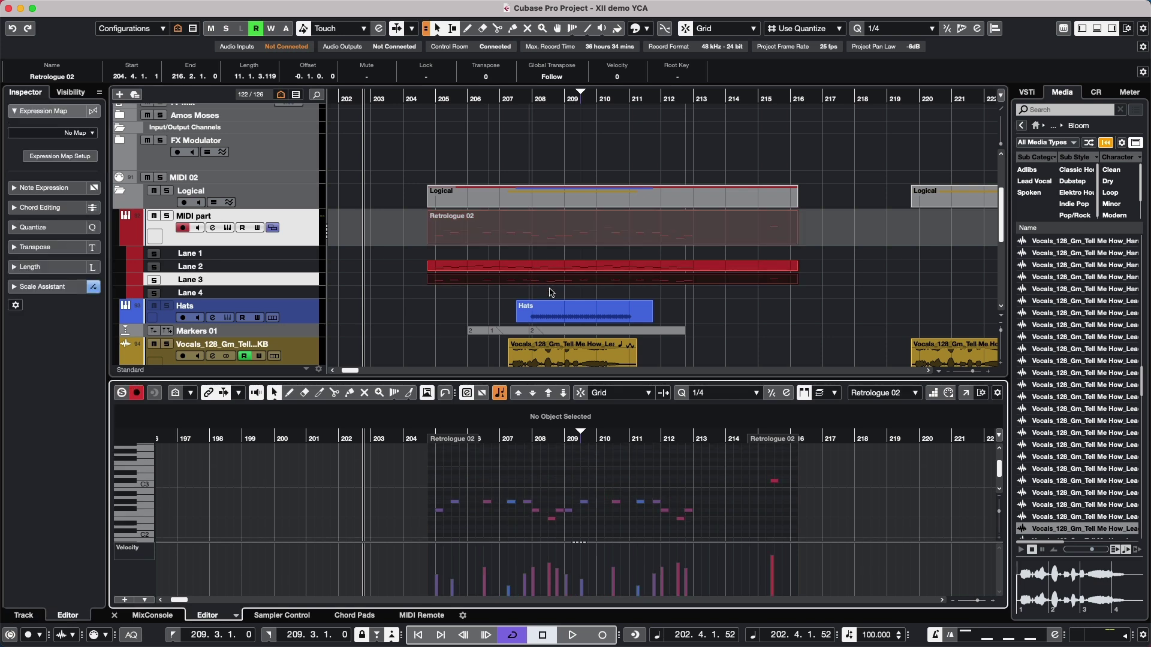
Select the Hats part, open the Logical Editor for it and set the function to Select.
click(562, 312)
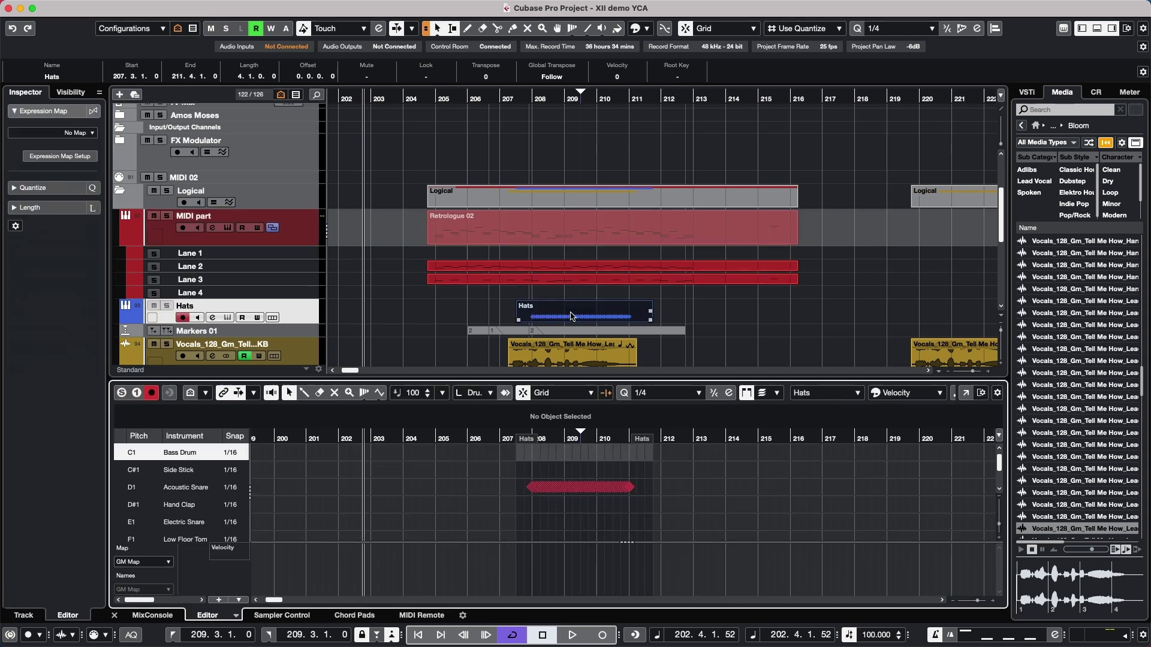
drag(561, 439, 562, 480)
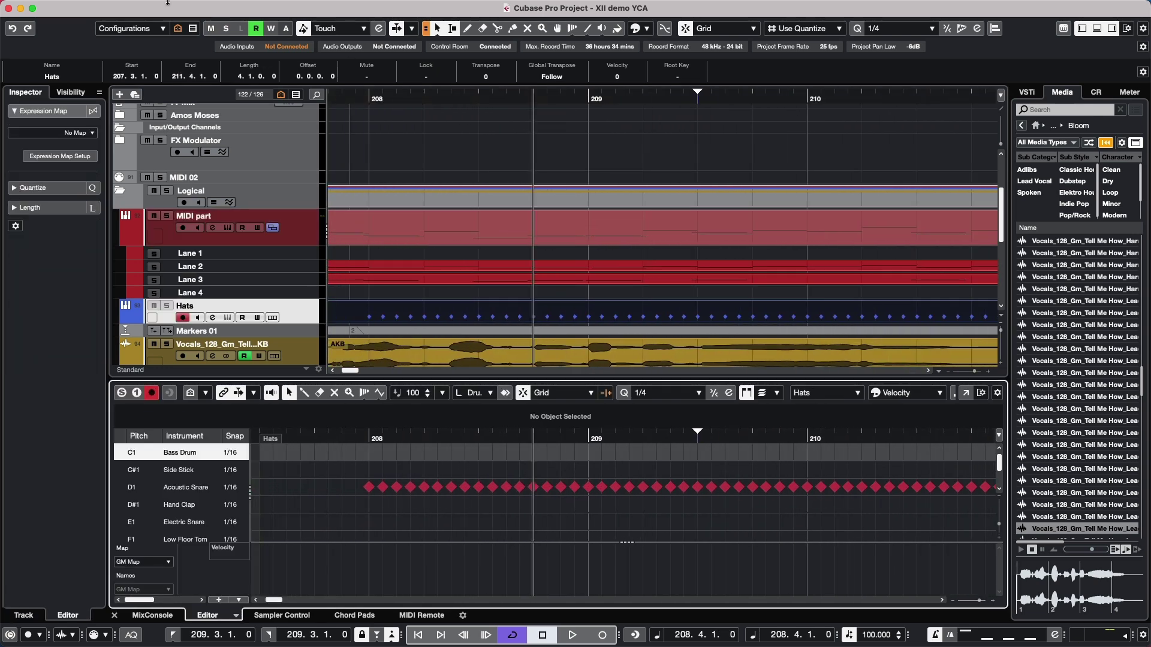
click(148, 7)
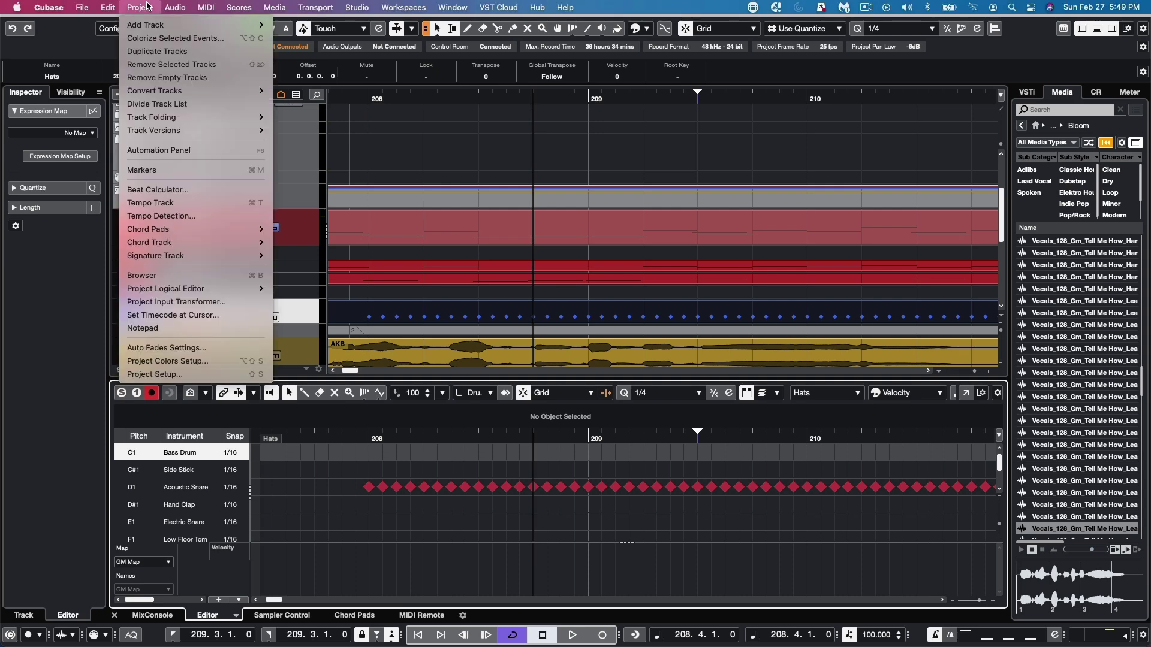
click(179, 324)
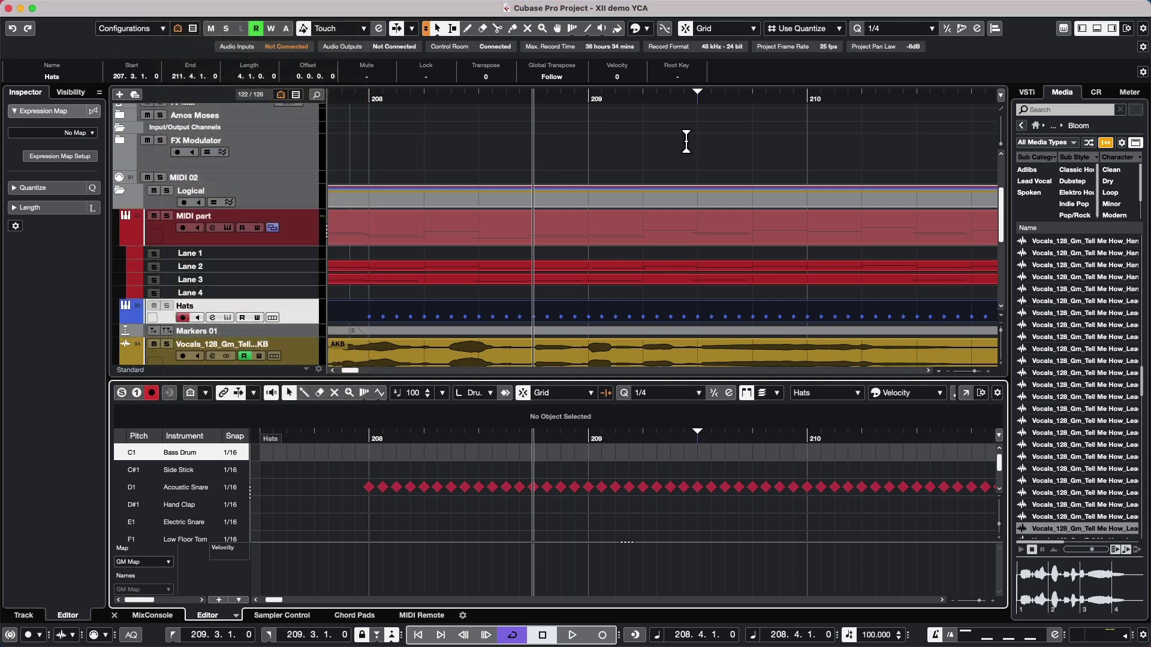
drag(607, 98, 423, 76)
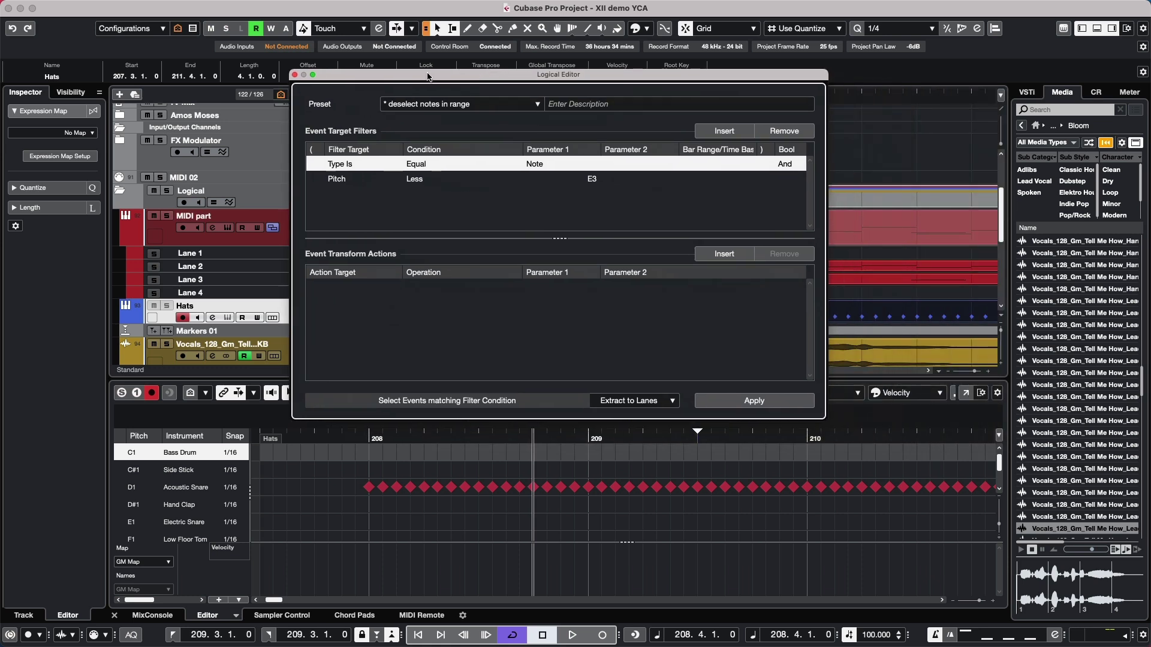
click(659, 401)
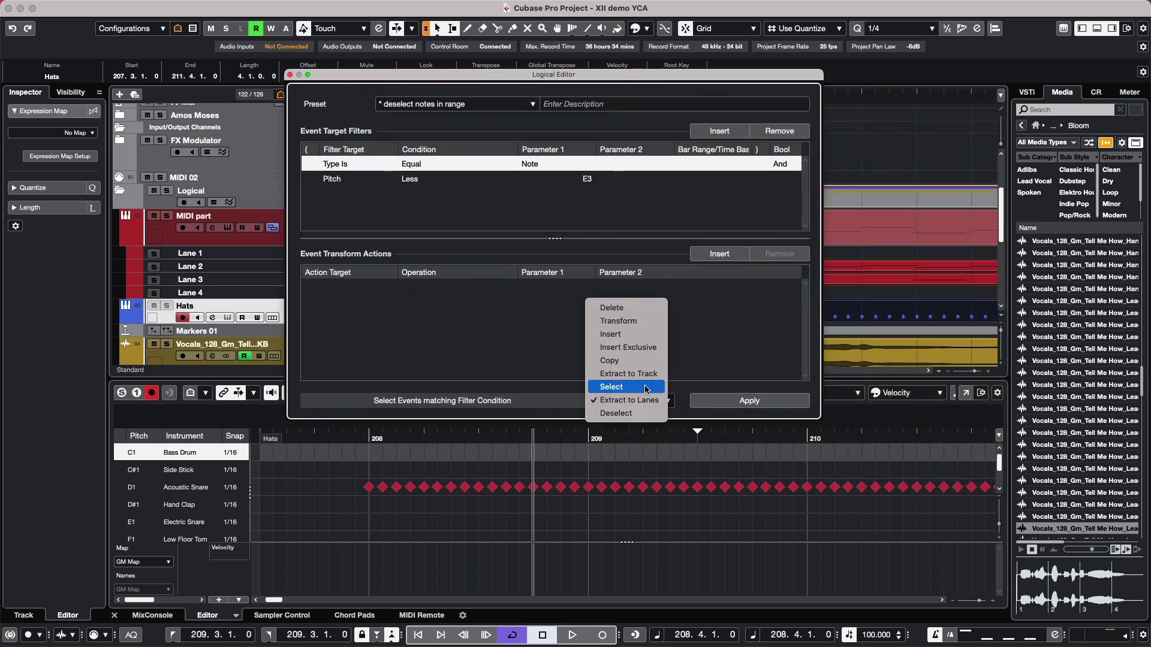
click(646, 387)
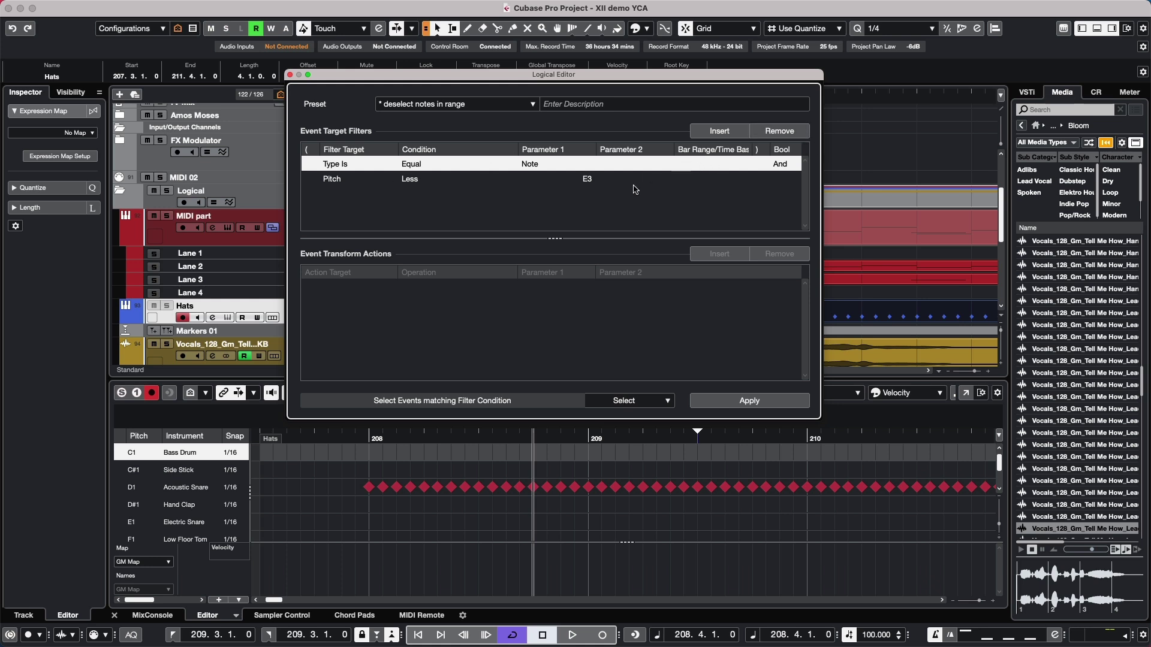
Replace the pitch filter with a Position filter that uses the Inside Bar Range condition.
click(636, 187)
click(779, 131)
click(717, 131)
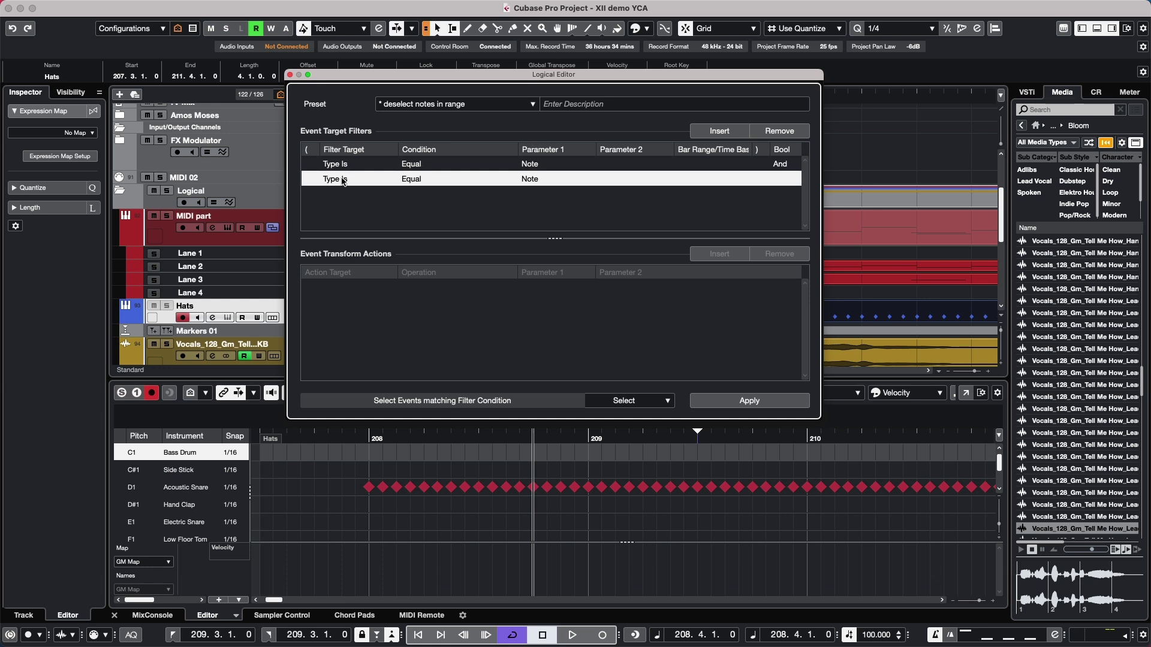
click(339, 180)
click(343, 193)
click(415, 179)
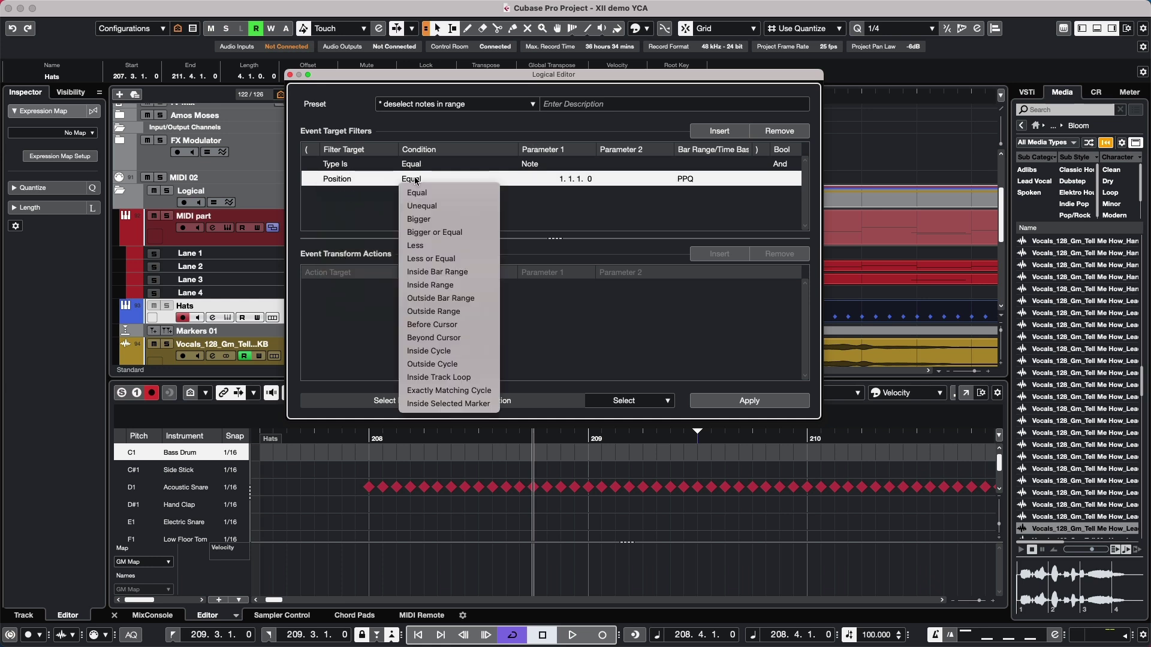
click(475, 273)
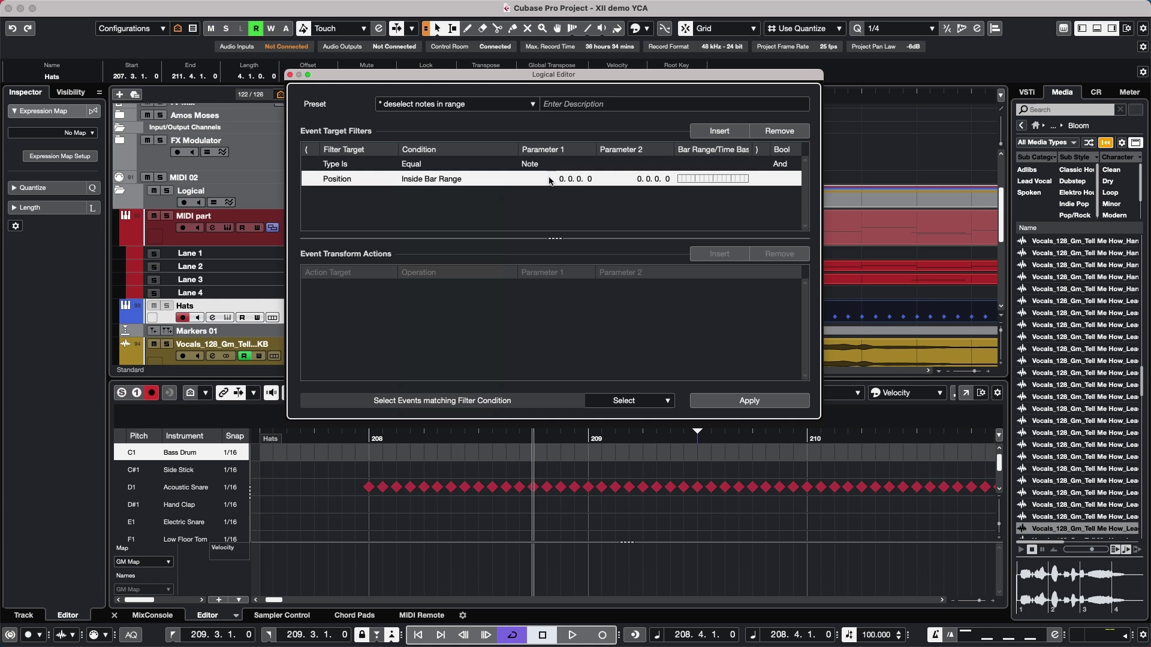
Set the bar range to about 0.0.2.69 through 0.1.1.34 and apply the selection to the hat notes.
drag(700, 184, 688, 181)
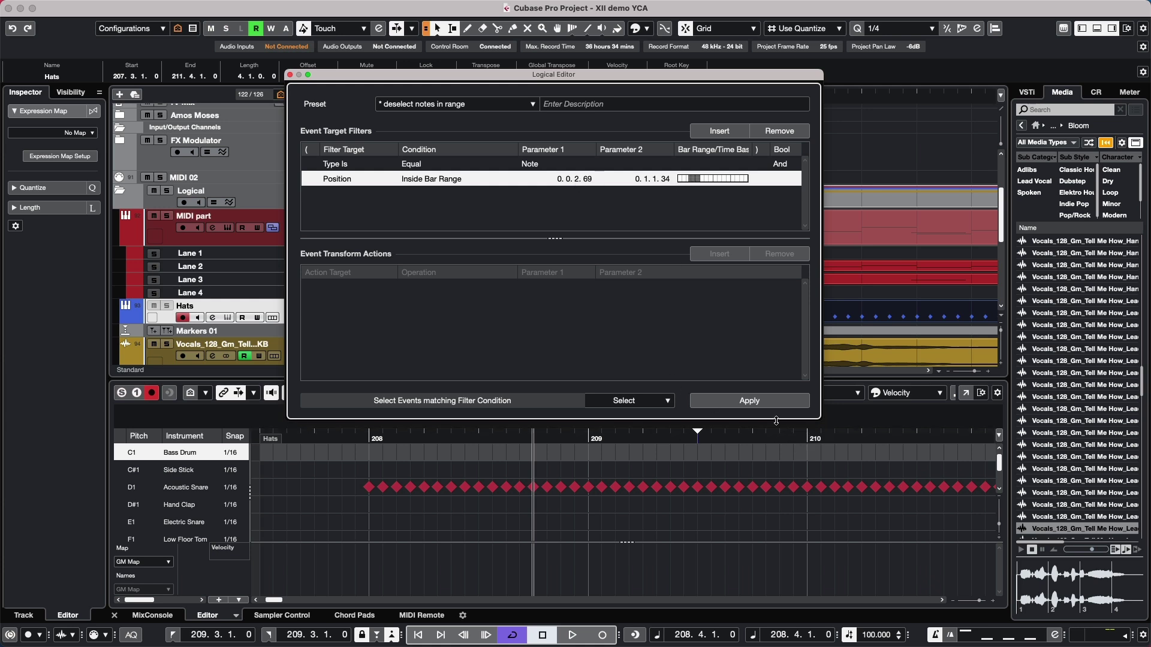
click(749, 400)
click(750, 399)
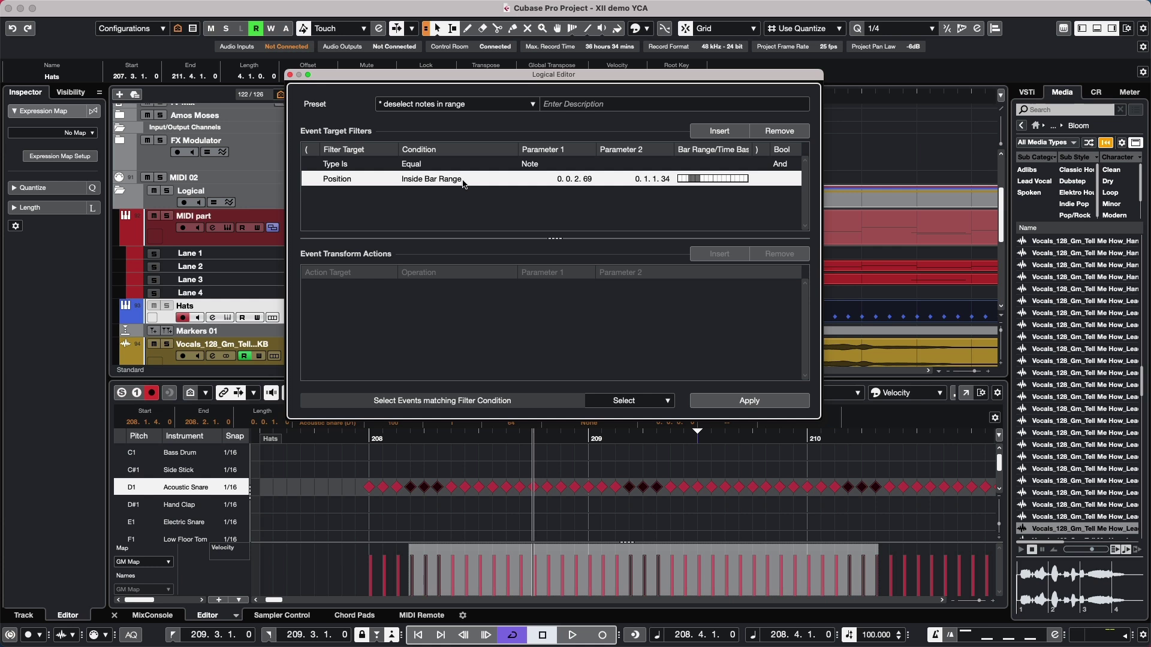
Review the conditions available for the Position filter and close the Logical Editor.
click(435, 178)
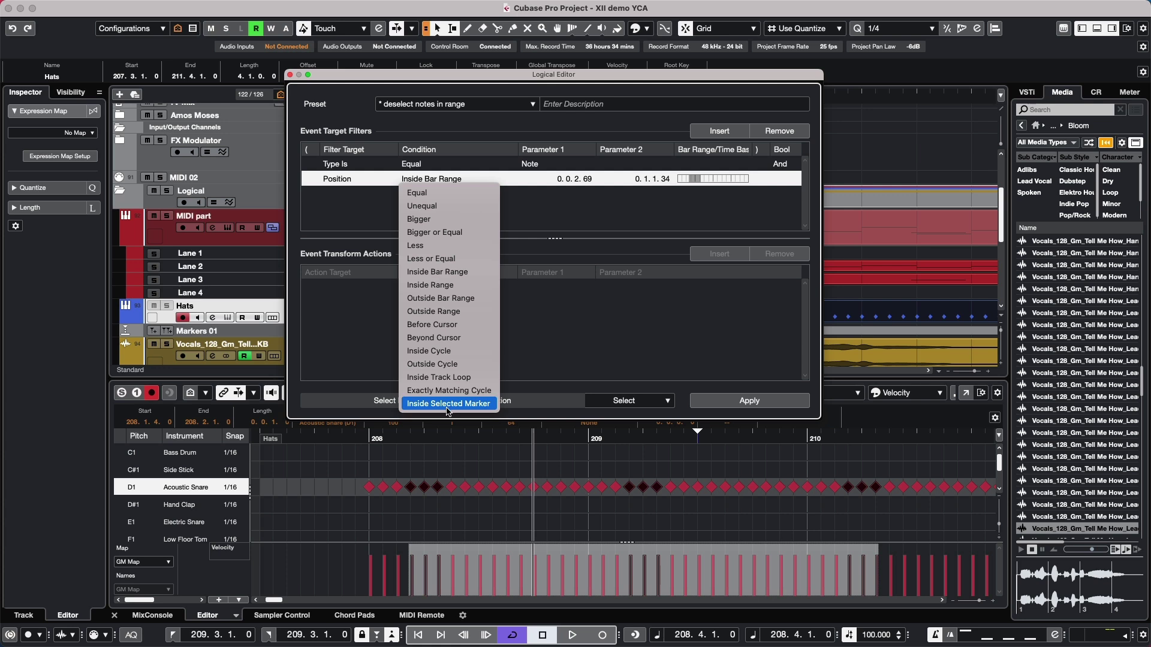
click(603, 353)
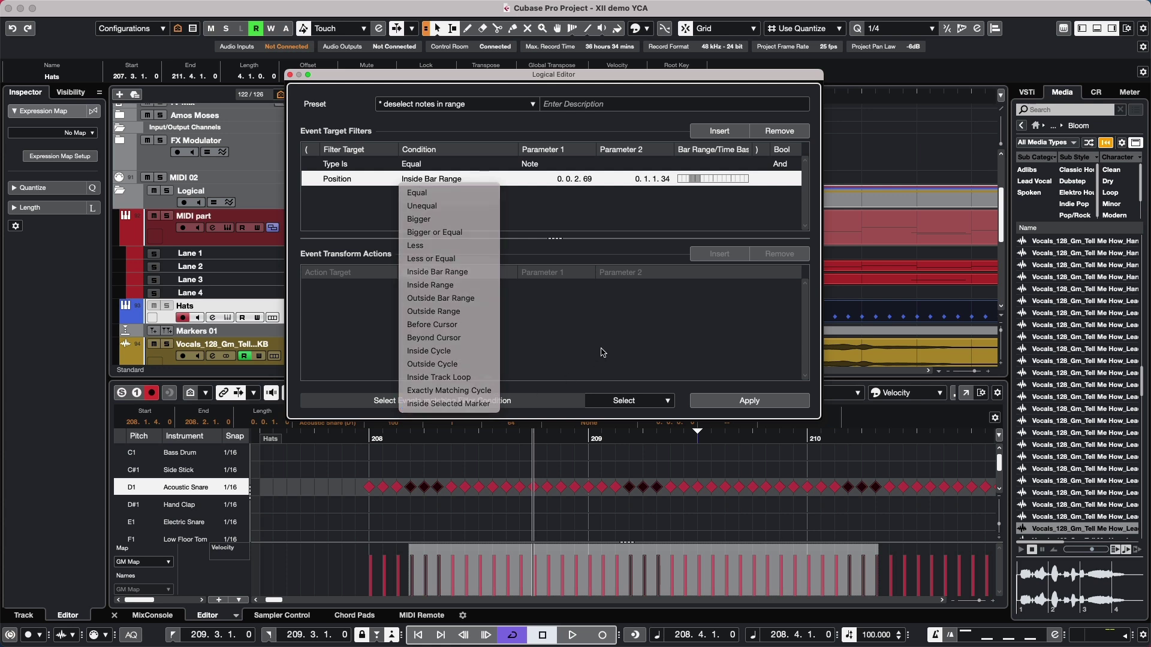
click(290, 76)
scroll(418, 157, down, 3)
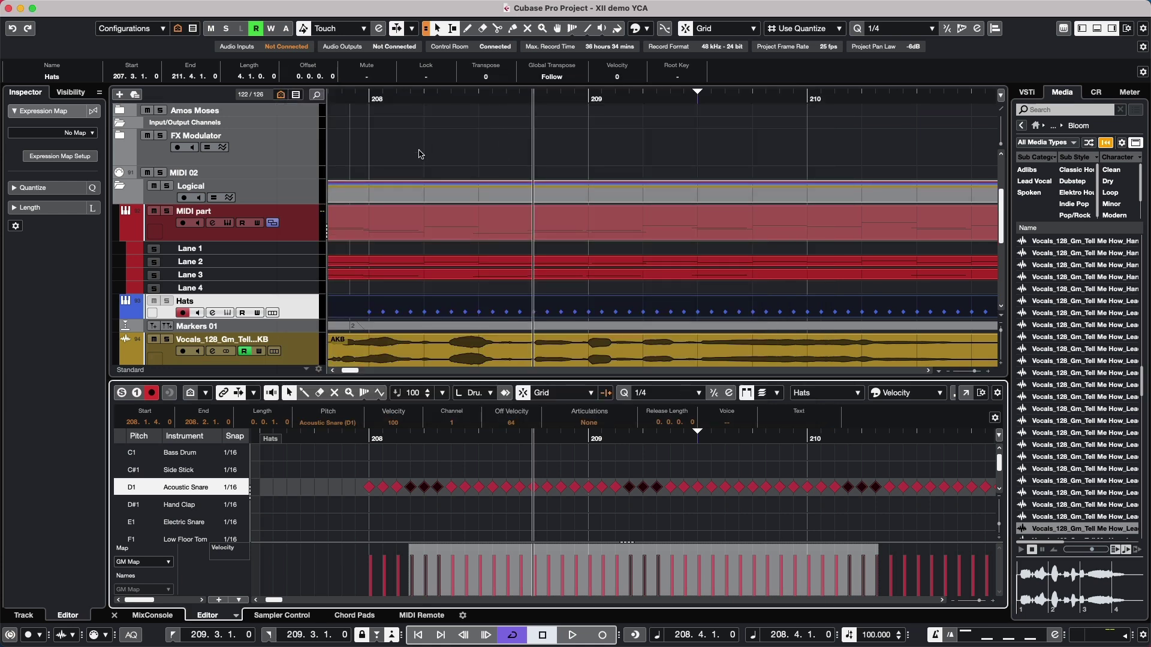
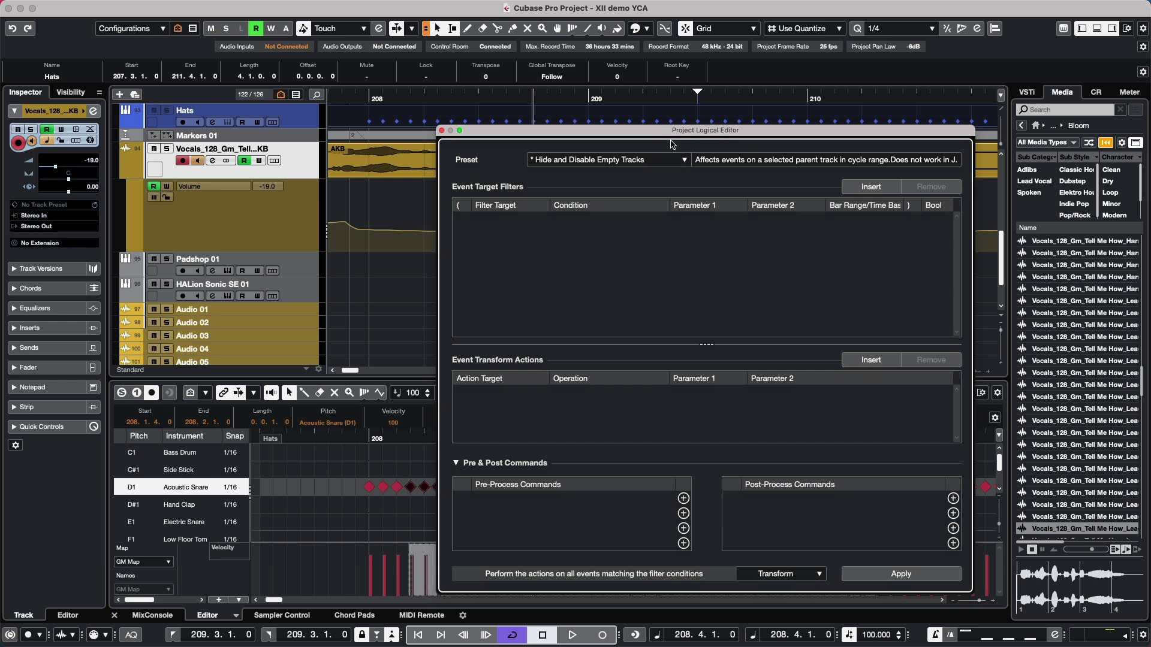
Review the Project Logical Editor's functions and add a target filter for Media Type is Equal to Automation.
click(775, 575)
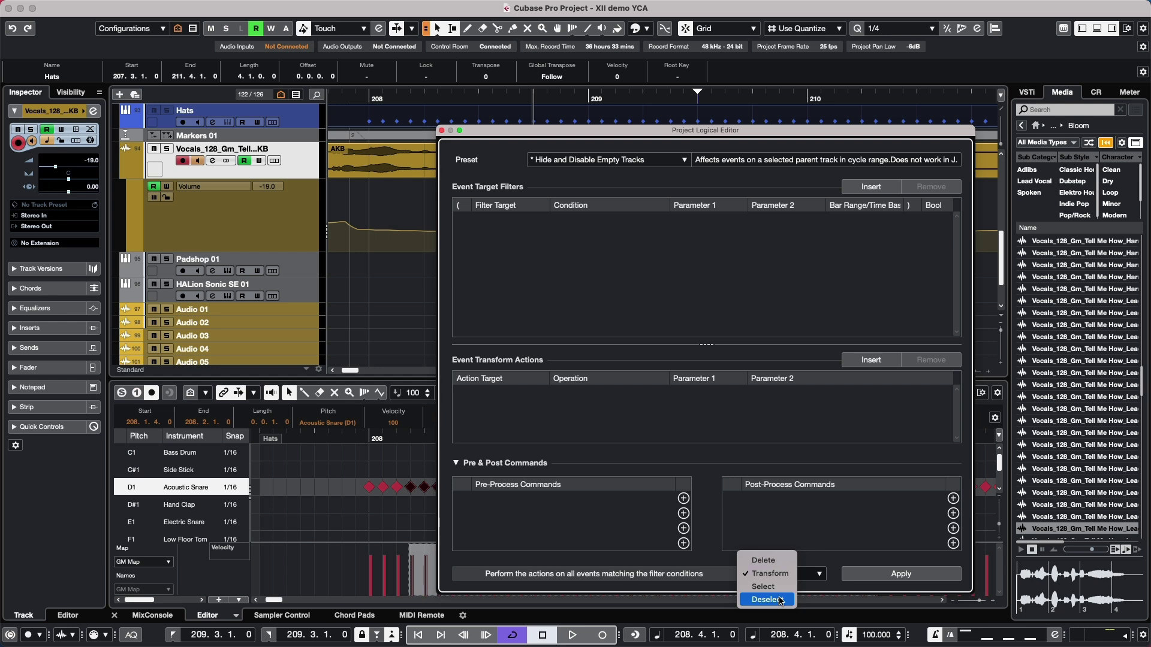
click(703, 306)
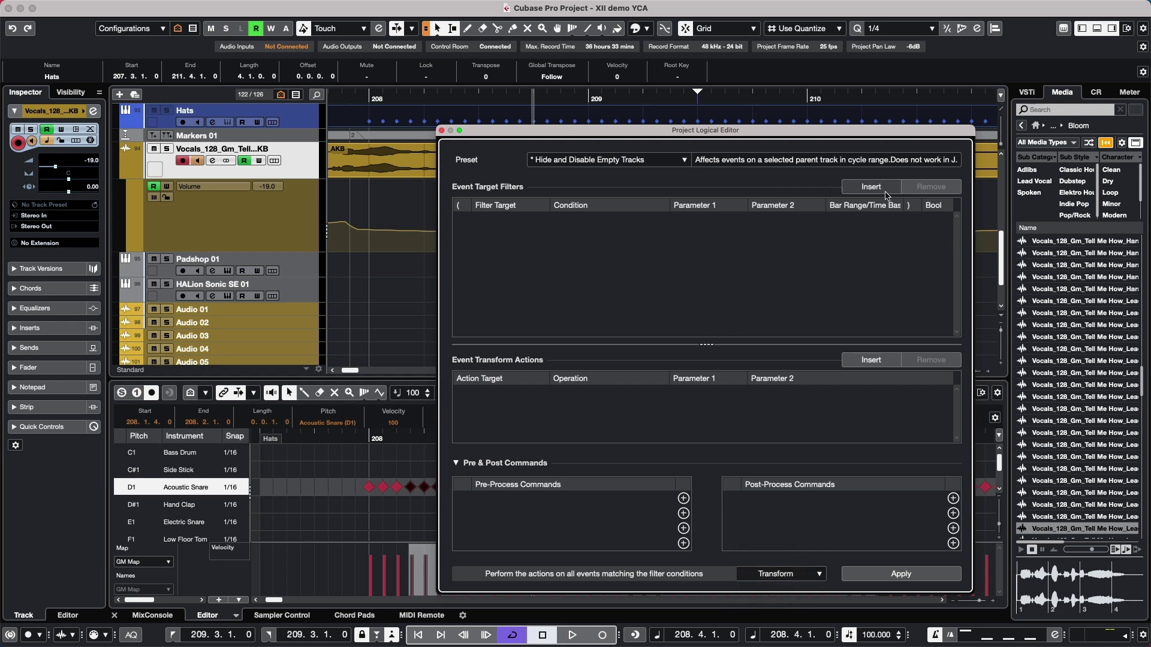
click(858, 190)
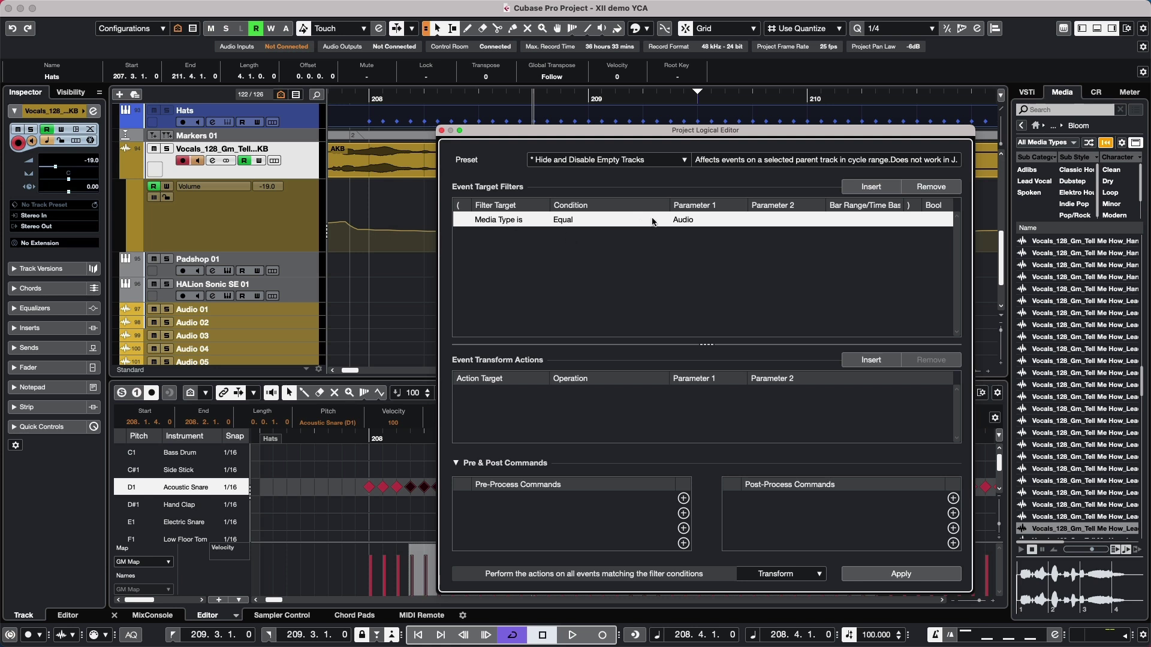
click(709, 221)
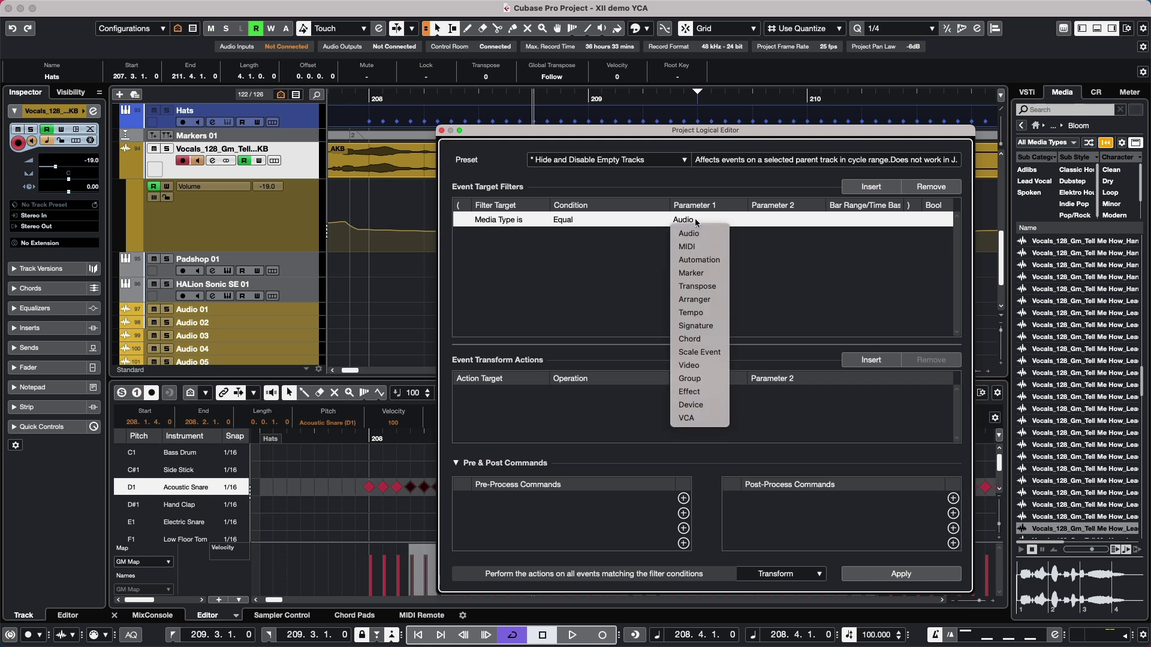
click(712, 263)
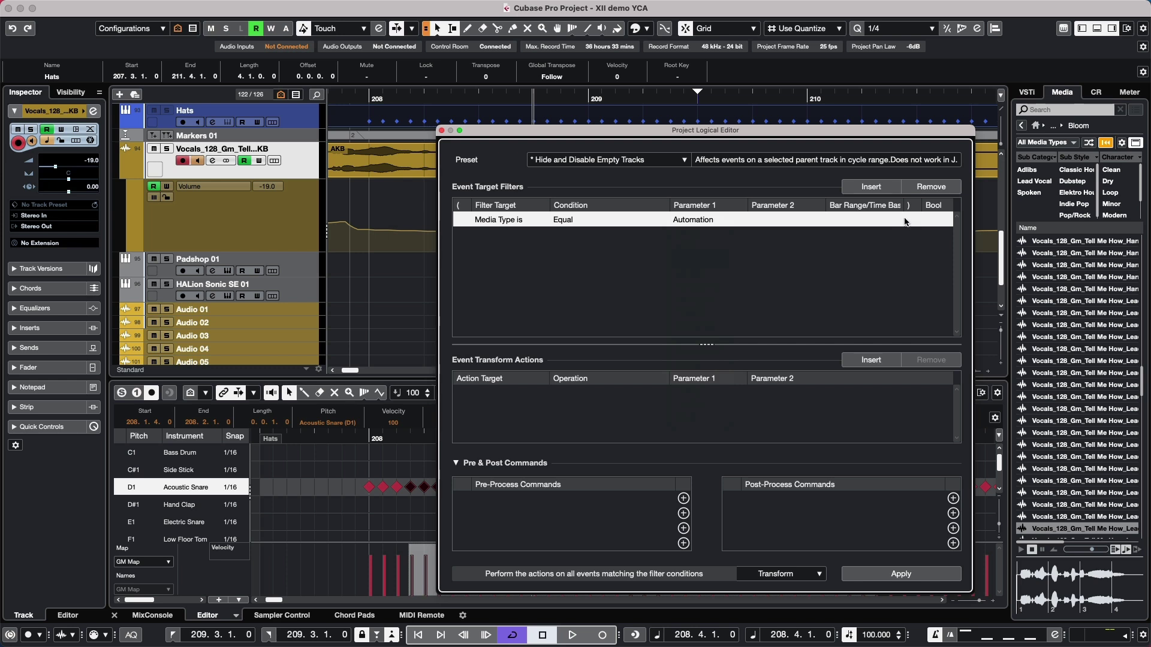
Add a second target filter with Property, Property Is Set and Parent Object Is Selected.
click(863, 188)
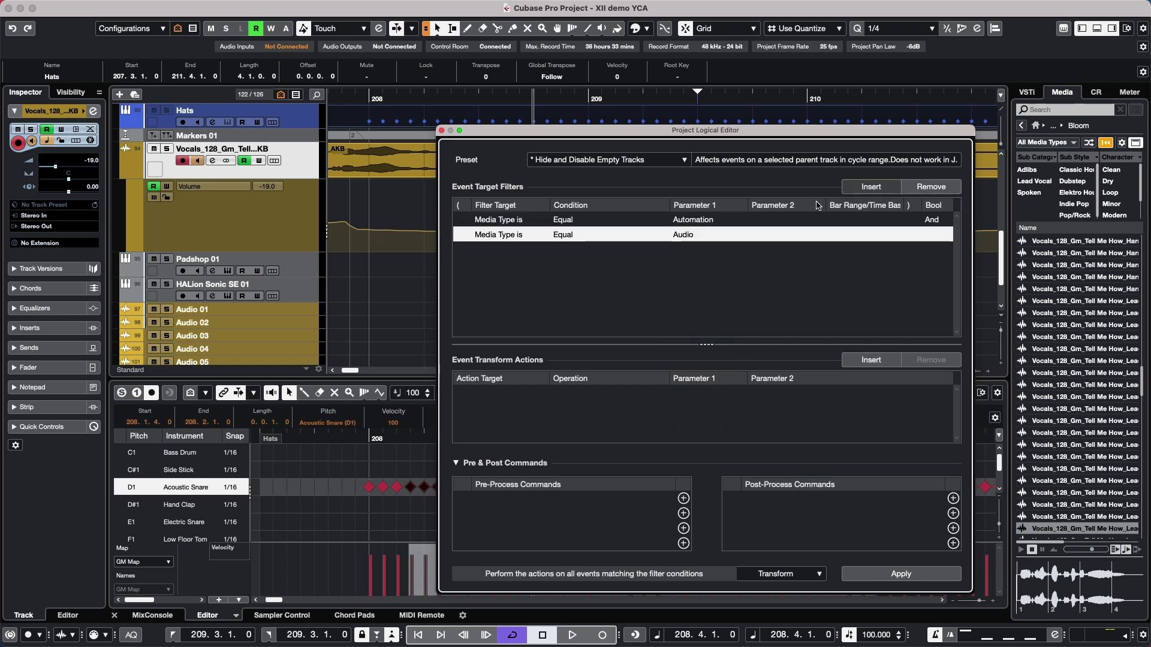
click(497, 236)
click(511, 327)
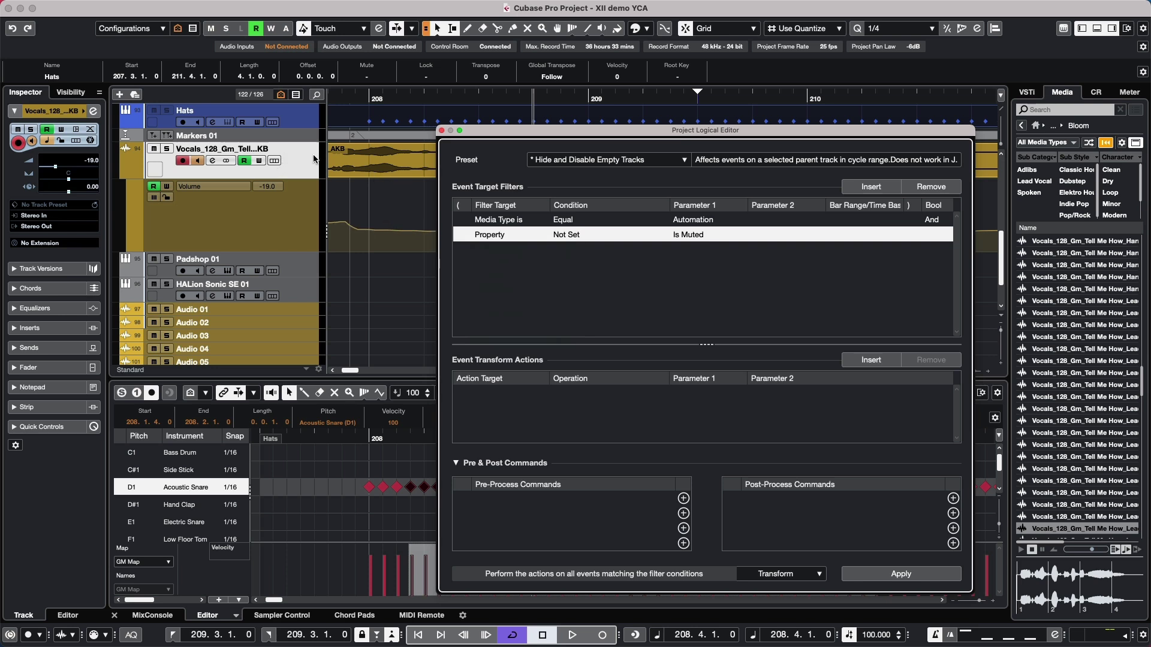
mouse_move(345, 203)
mouse_move(400, 234)
click(560, 236)
click(578, 248)
click(700, 234)
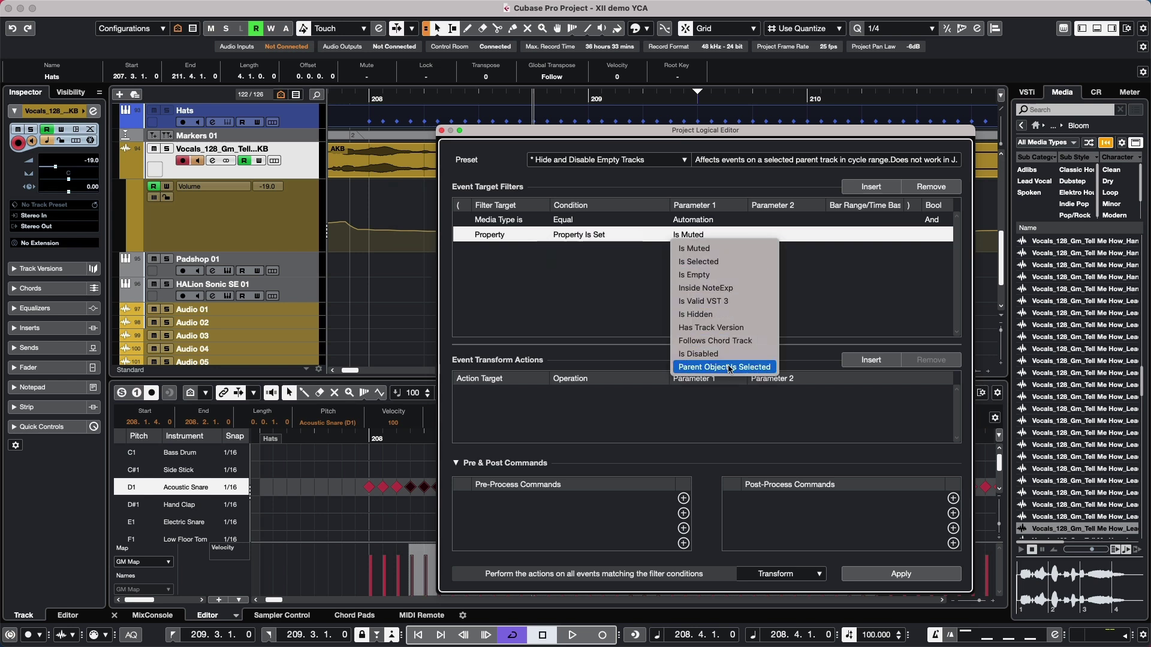
click(753, 368)
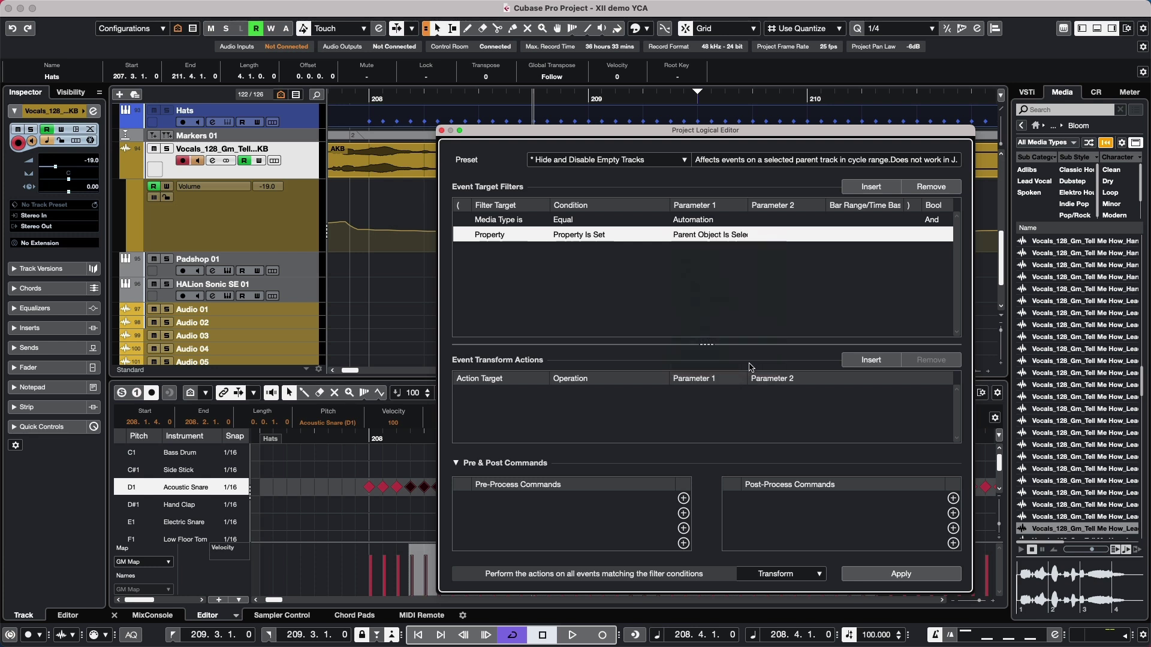
Add a Trim transform action that uses the Increment Volume in dB operation.
click(873, 362)
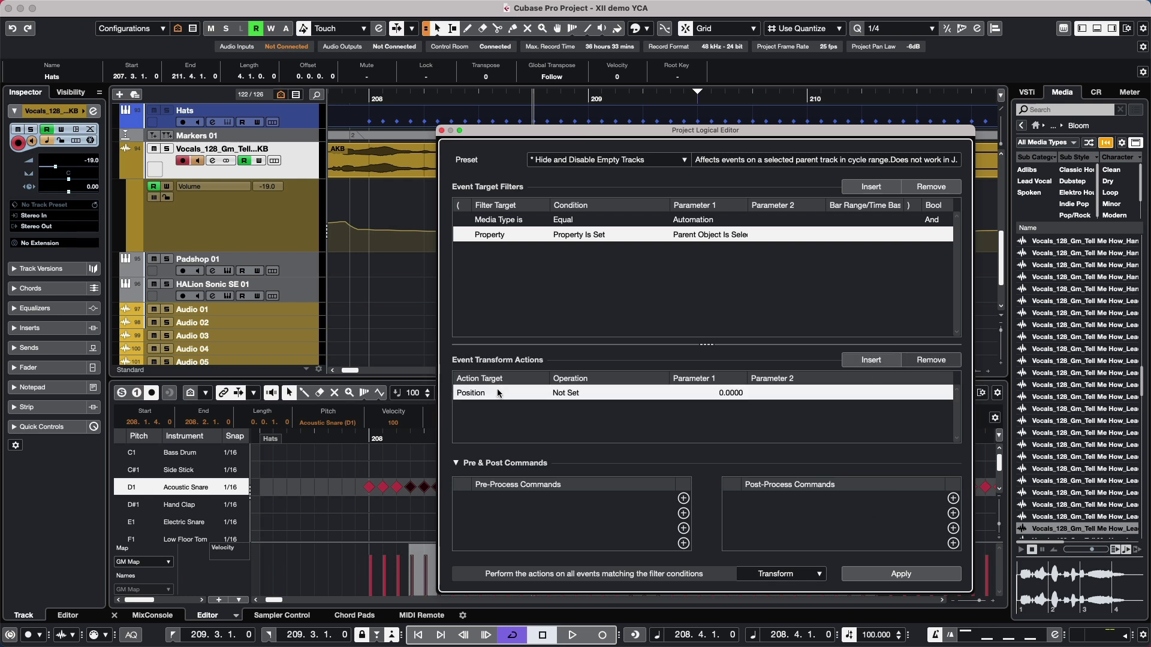
click(487, 393)
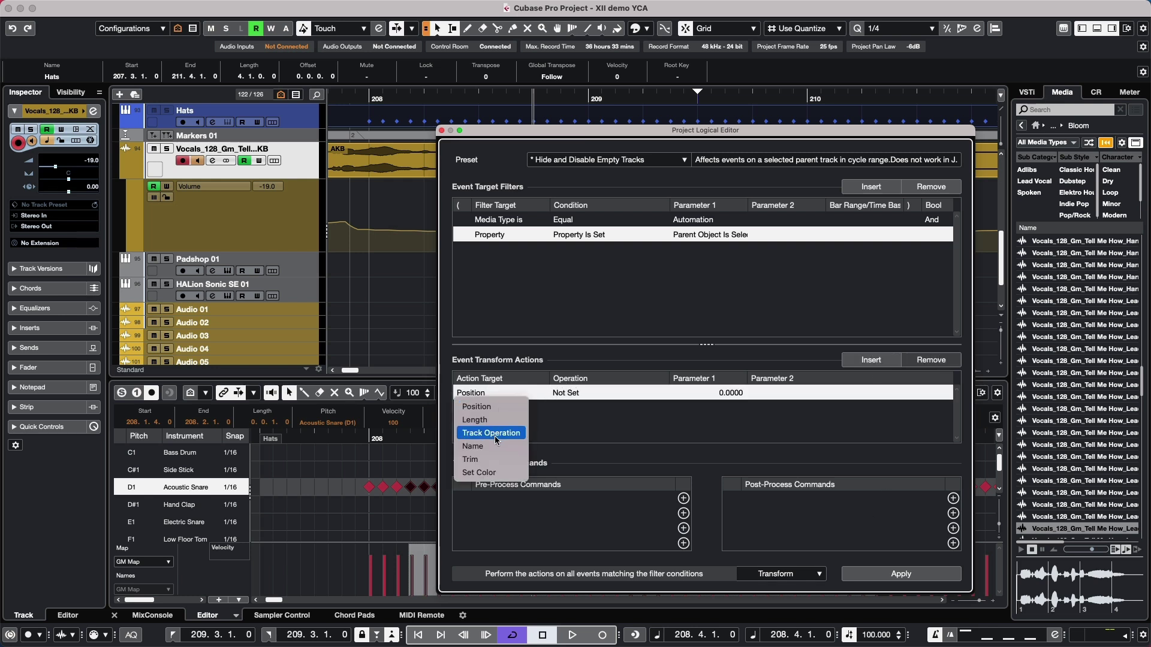
click(507, 459)
click(577, 394)
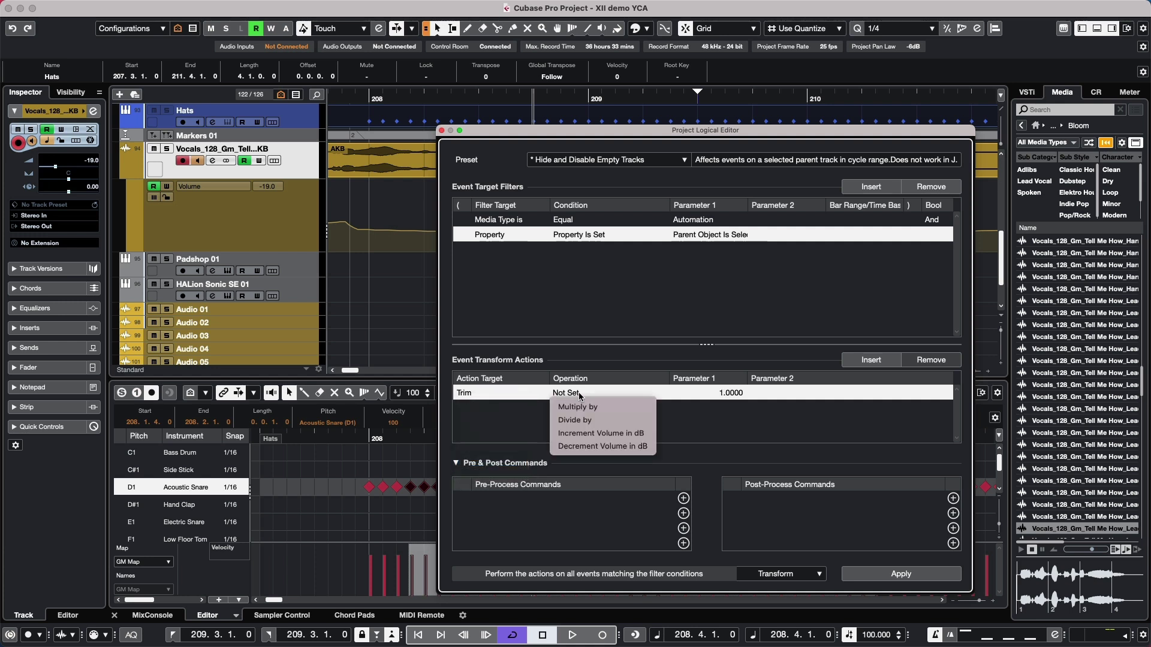
click(601, 433)
Apply the 1 dB volume increment about ten times to the selected vocal track's volume automation.
drag(728, 130, 809, 130)
drag(384, 89, 420, 95)
drag(572, 90, 683, 88)
drag(620, 129, 804, 141)
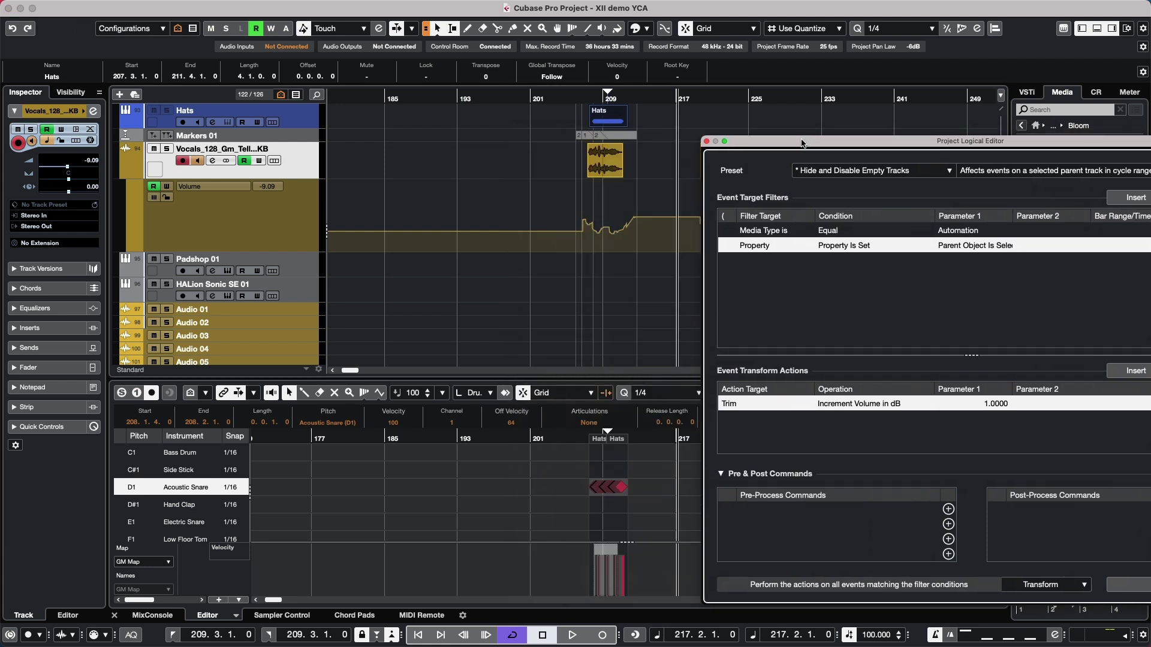
drag(605, 94, 638, 150)
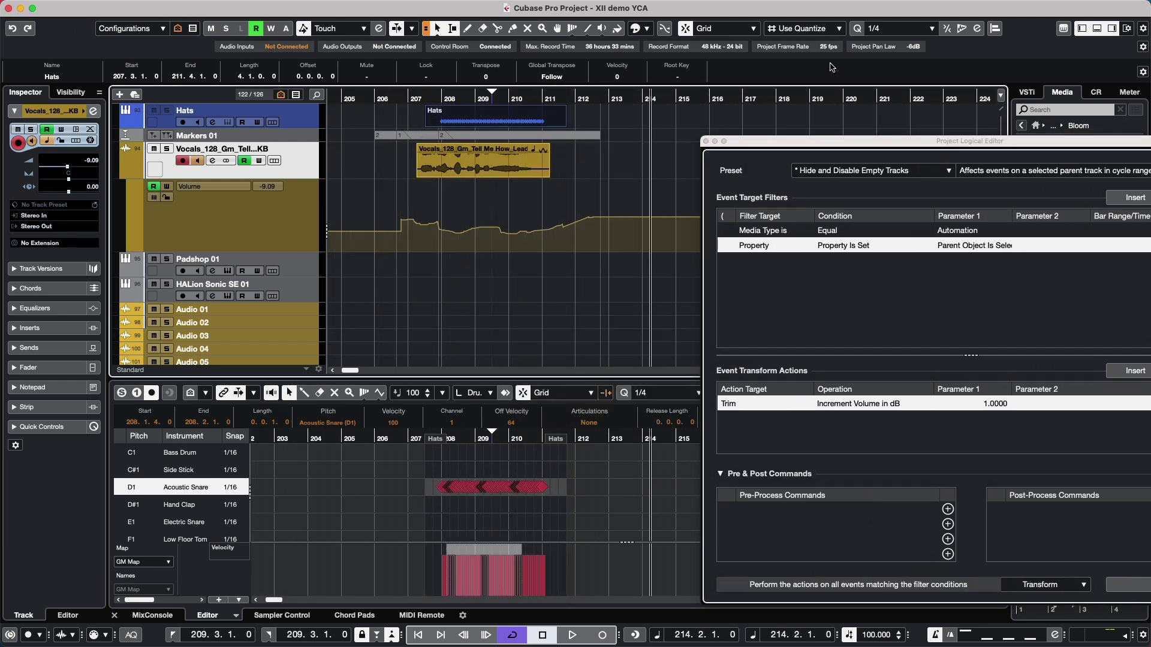
drag(826, 141, 724, 121)
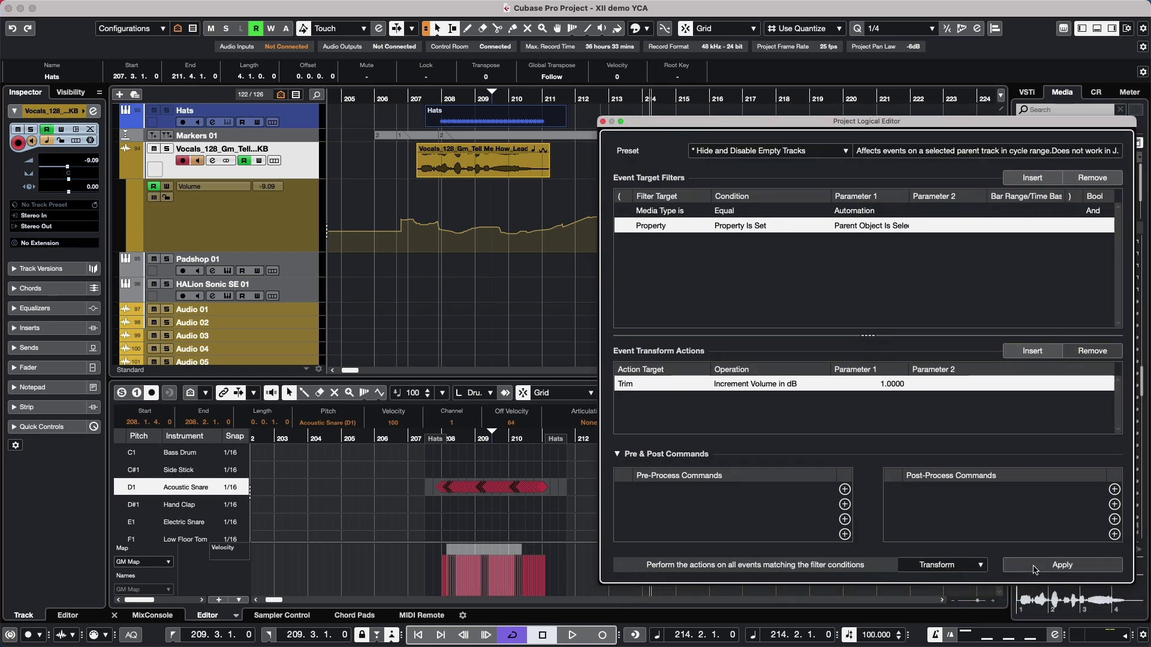
click(1056, 568)
click(1056, 569)
click(1056, 570)
click(1056, 570)
click(1057, 569)
click(1057, 570)
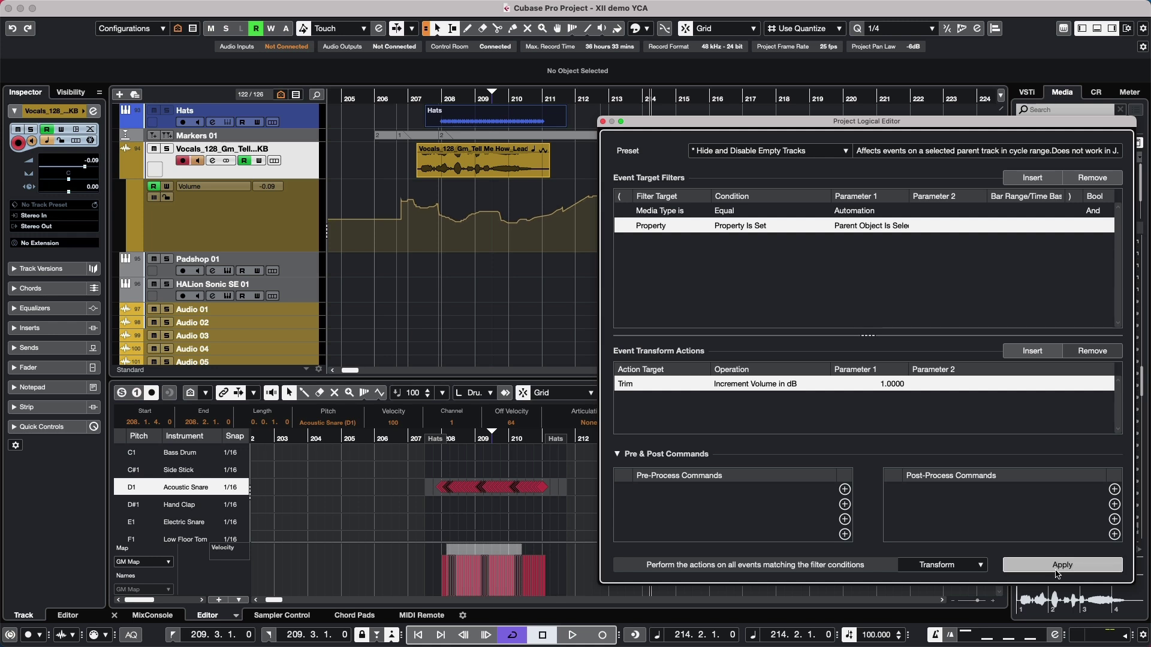
click(1056, 569)
click(1057, 570)
click(1056, 569)
Switch the Trim action to Decrement Volume in dB and apply it about nine times to the vocal track's volume automation.
click(754, 385)
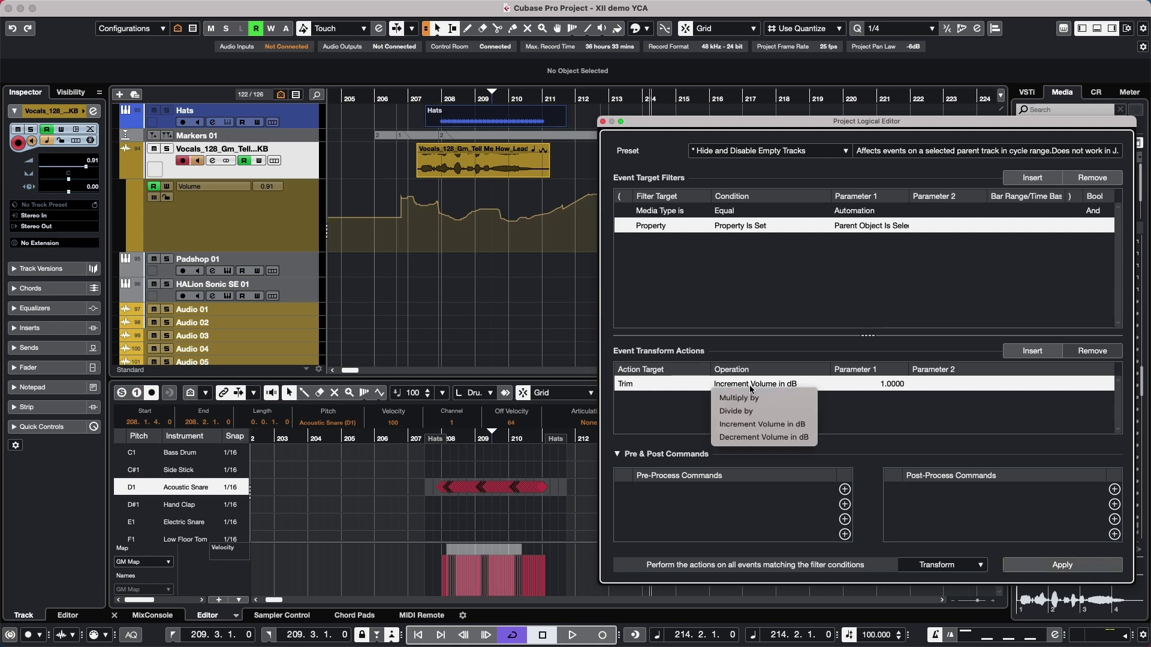
click(768, 438)
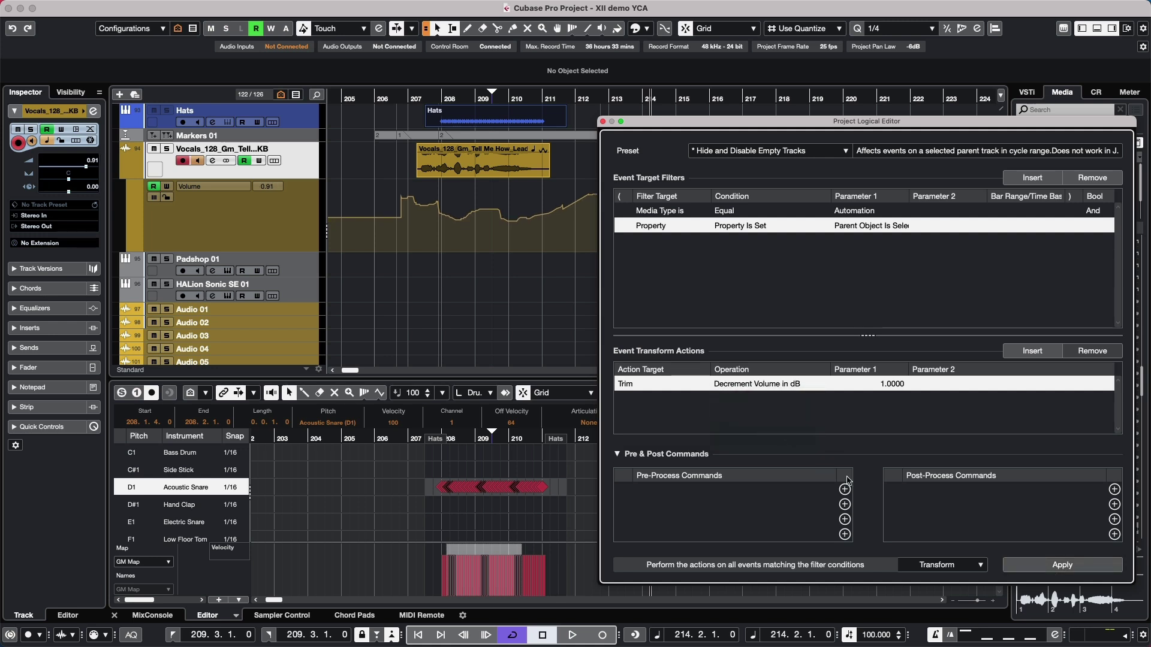
click(1045, 563)
click(1046, 563)
click(1047, 565)
click(1047, 565)
click(1048, 566)
click(1049, 566)
click(1049, 567)
click(1050, 568)
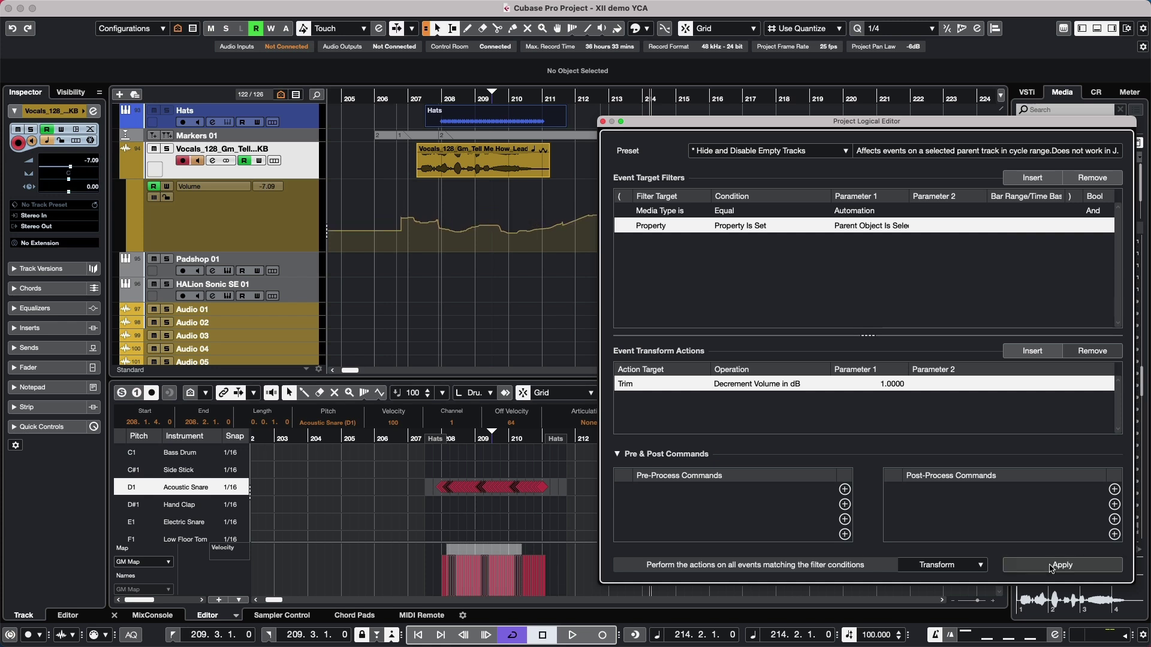
click(1050, 569)
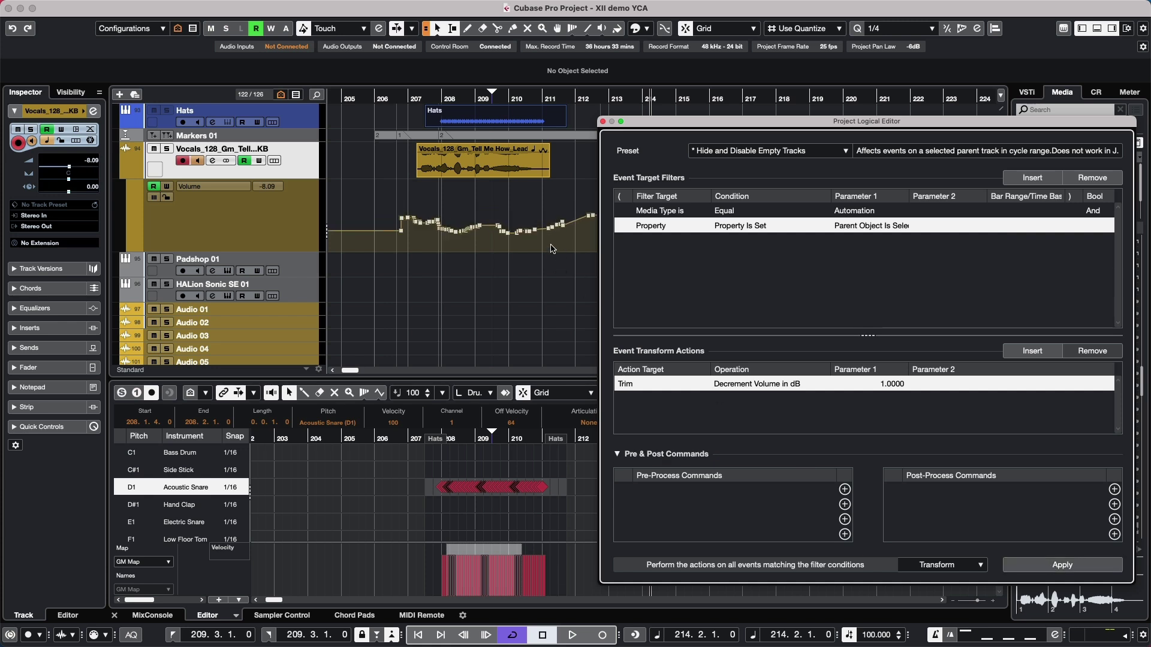
click(592, 194)
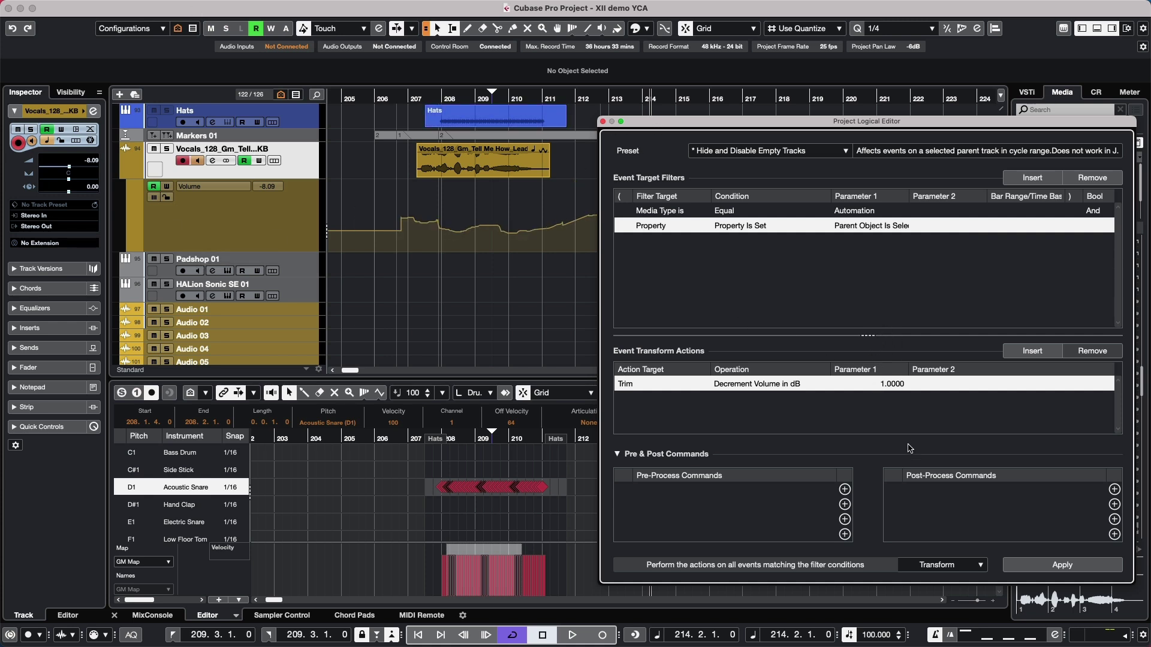
Remove both event target filters from the Project Logical Editor.
click(512, 123)
scroll(425, 265, down, 2)
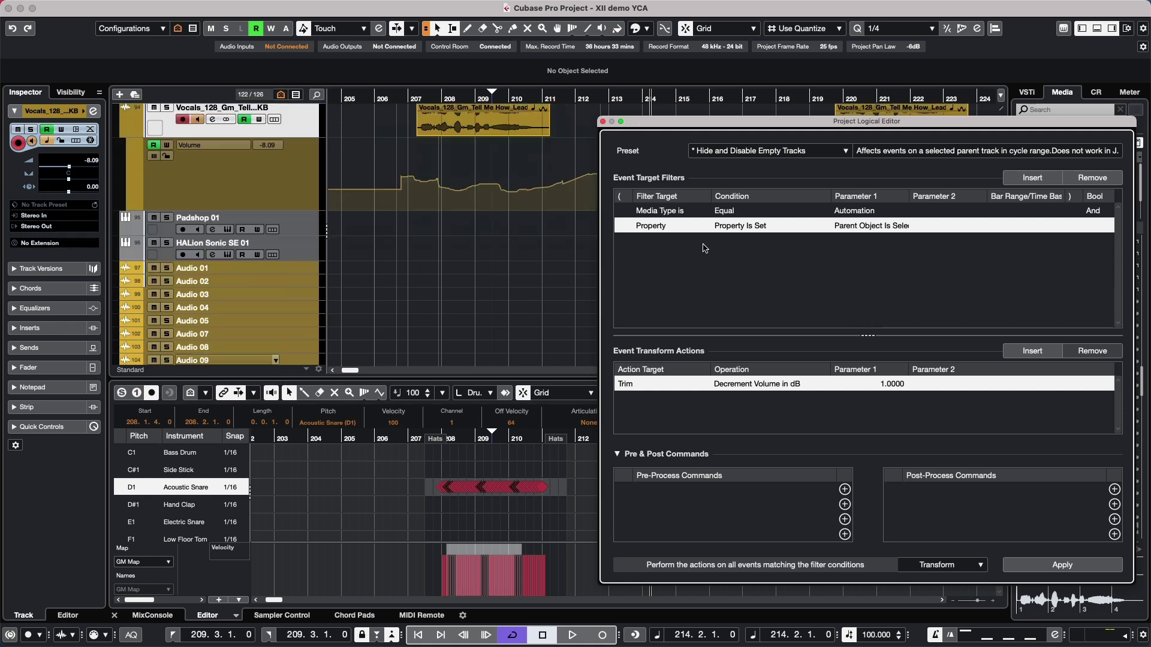
drag(746, 119, 586, 67)
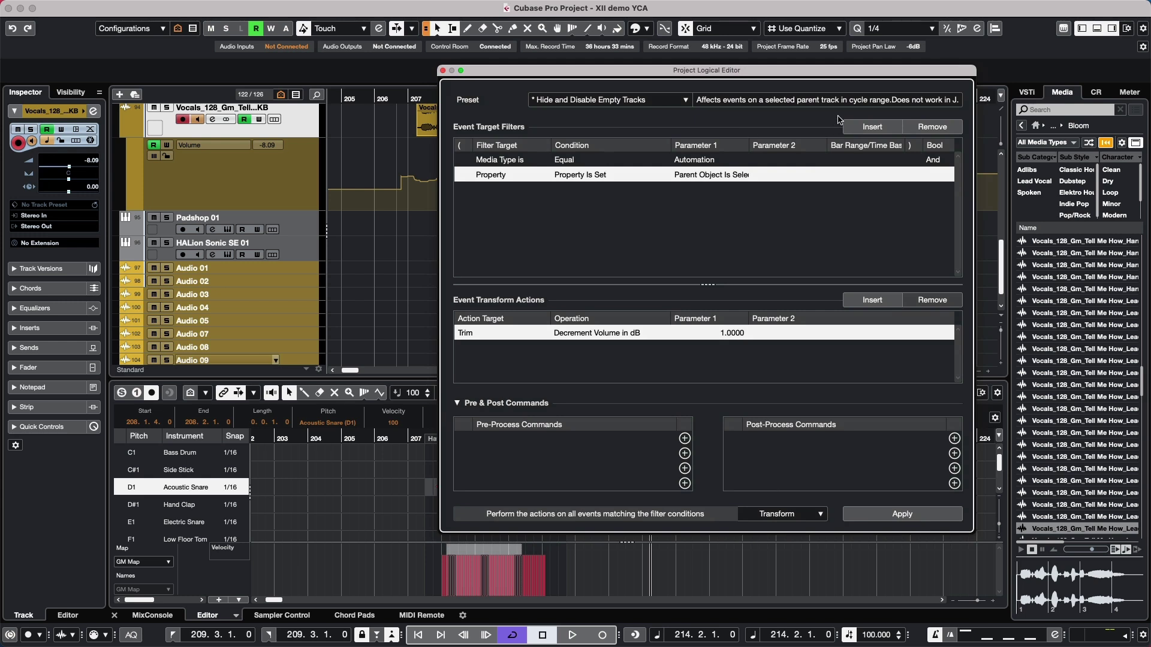
double_click(929, 128)
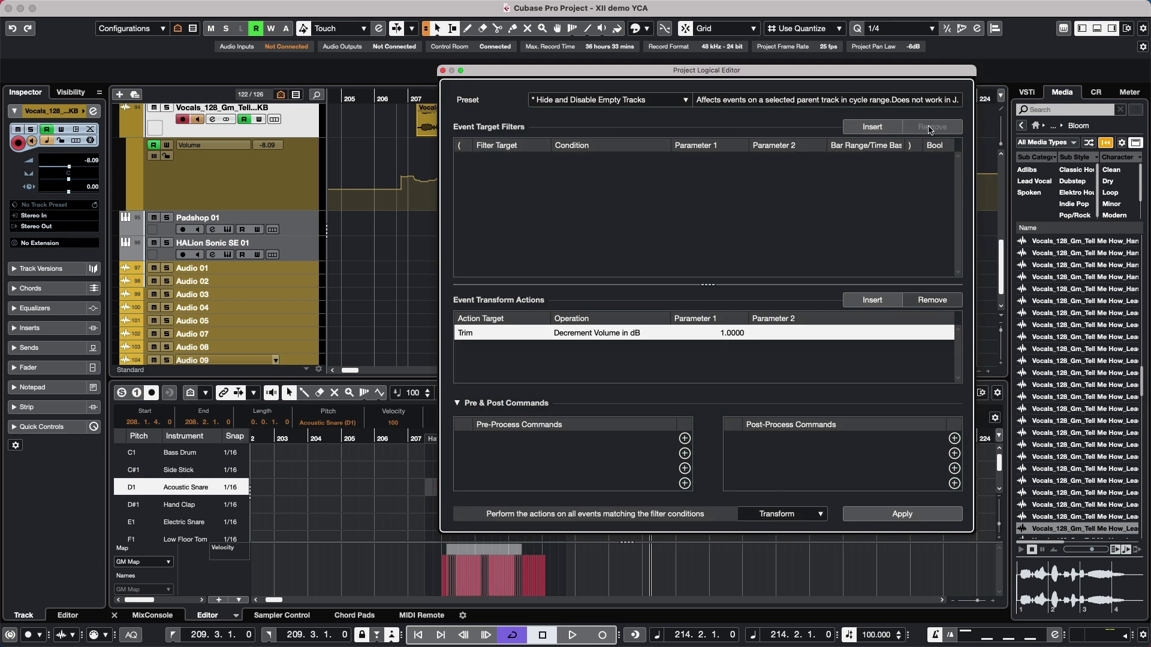
Select the range of audio tracks from Audio 01 through Audio 09 in the track list.
click(273, 268)
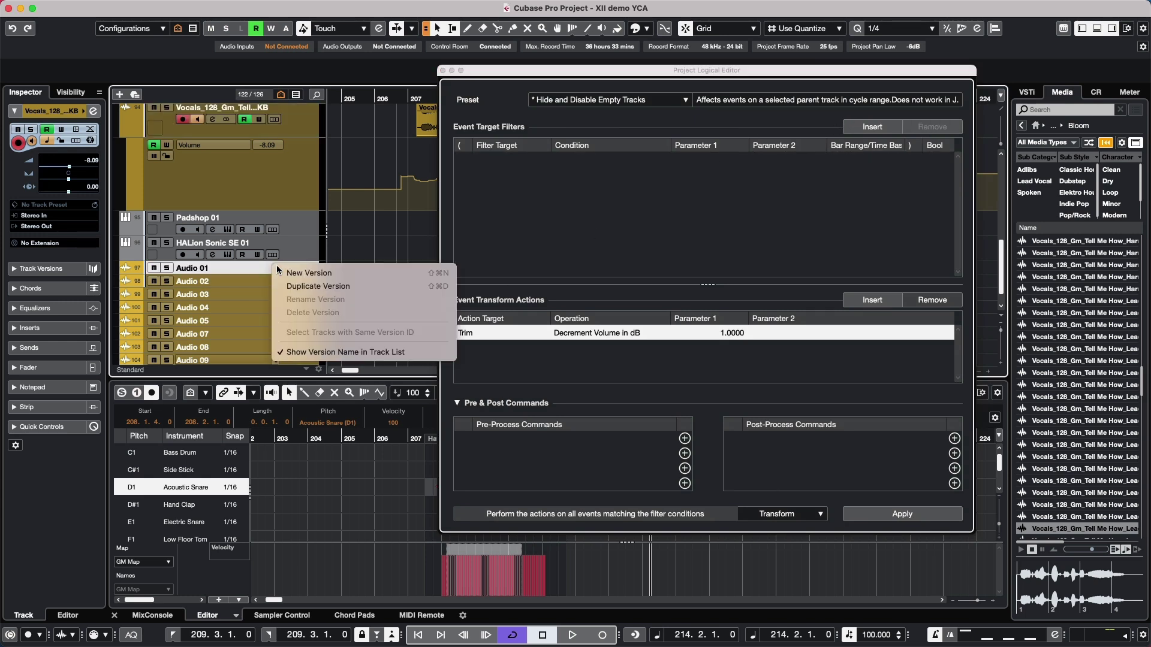
click(230, 301)
scroll(233, 307, down, 2)
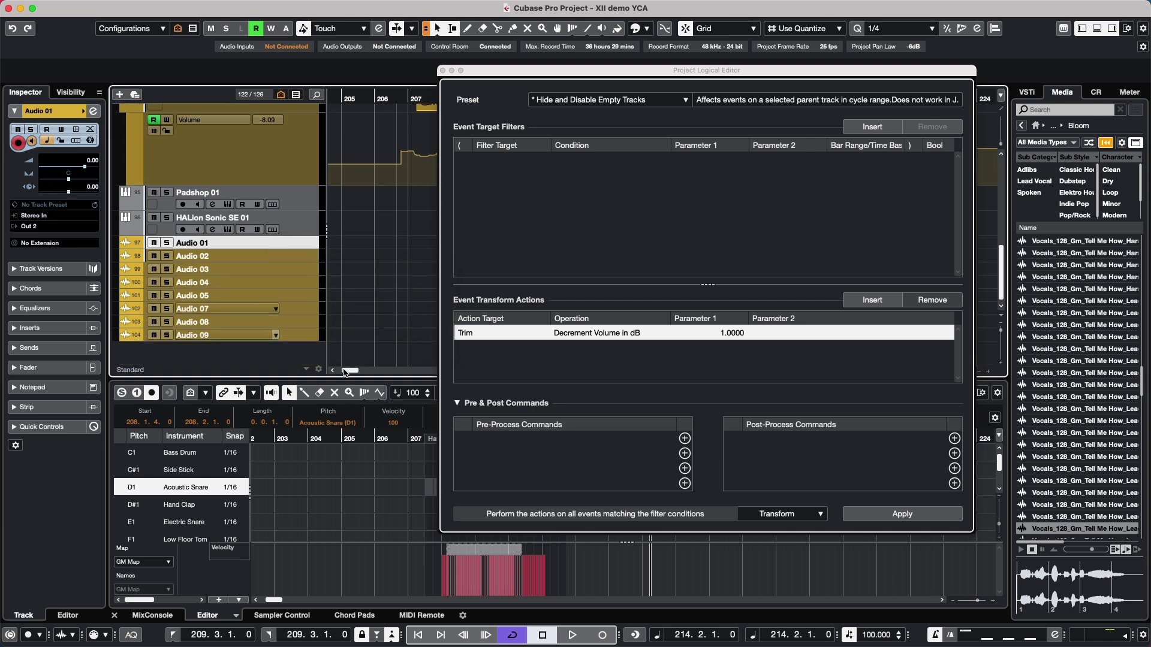
shift+click(307, 339)
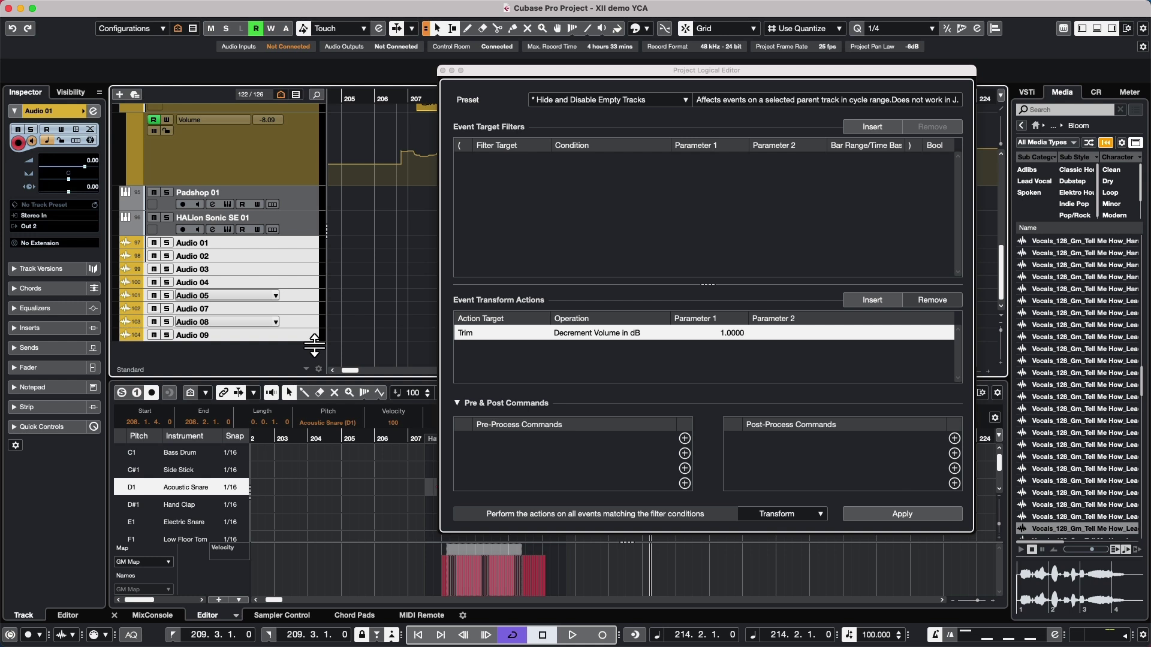
Add a target filter for Container Type is Equal to Track.
click(872, 127)
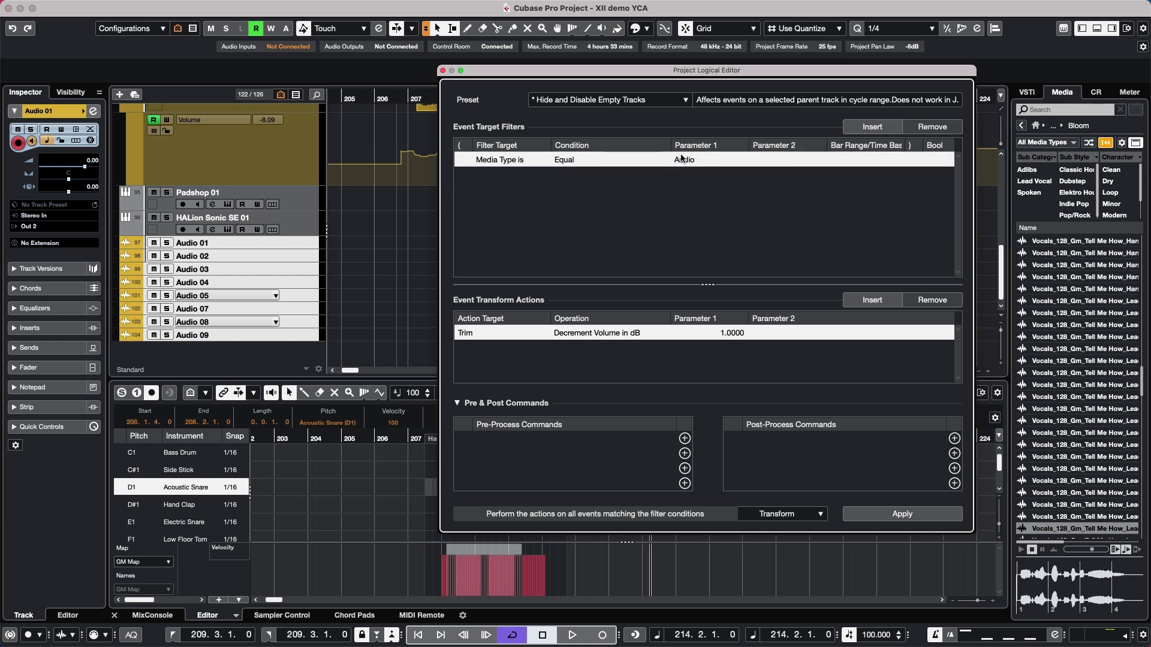
click(494, 158)
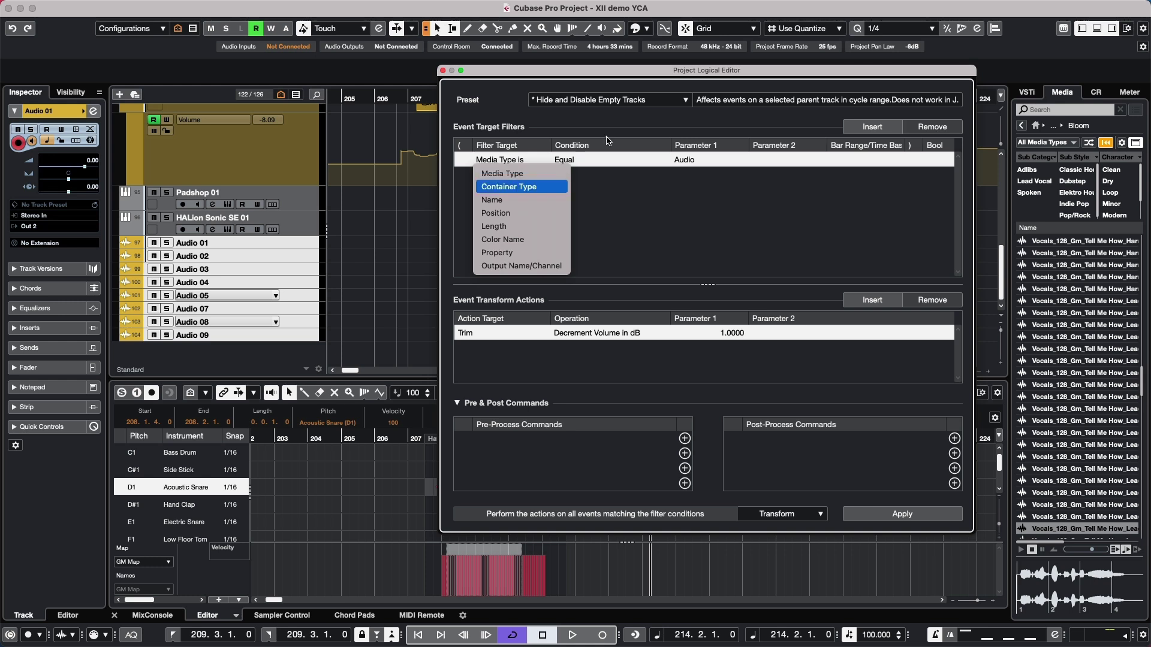
key(Return)
click(702, 160)
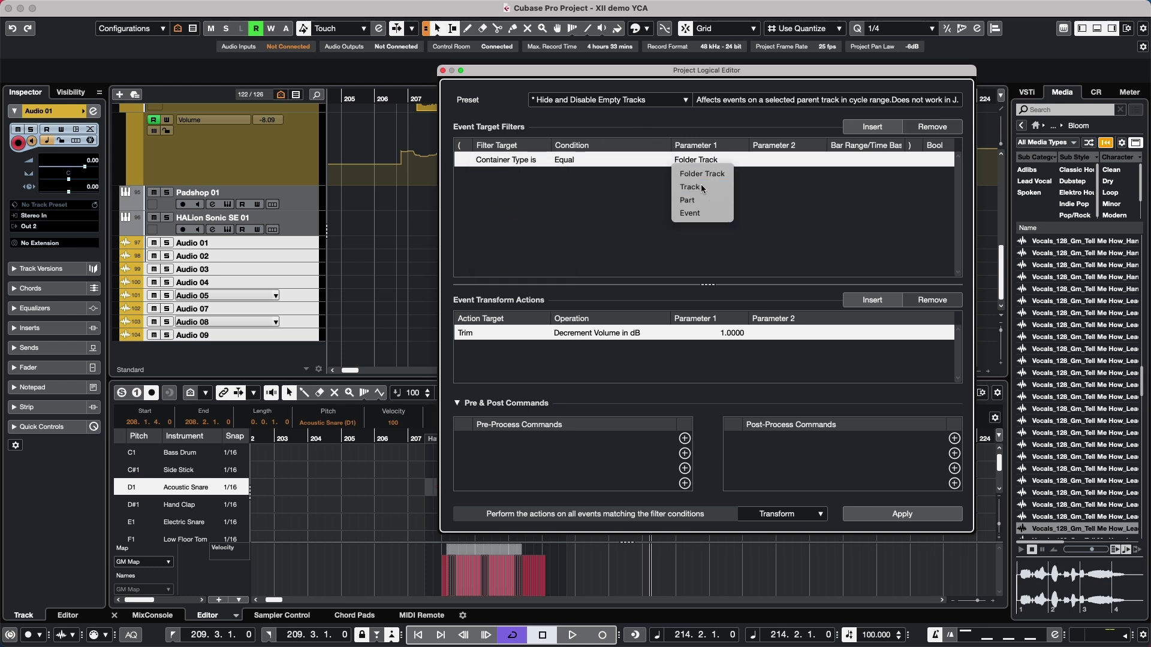
click(703, 187)
Add a second target filter with Property, Property Is Set and Is Selected.
click(866, 127)
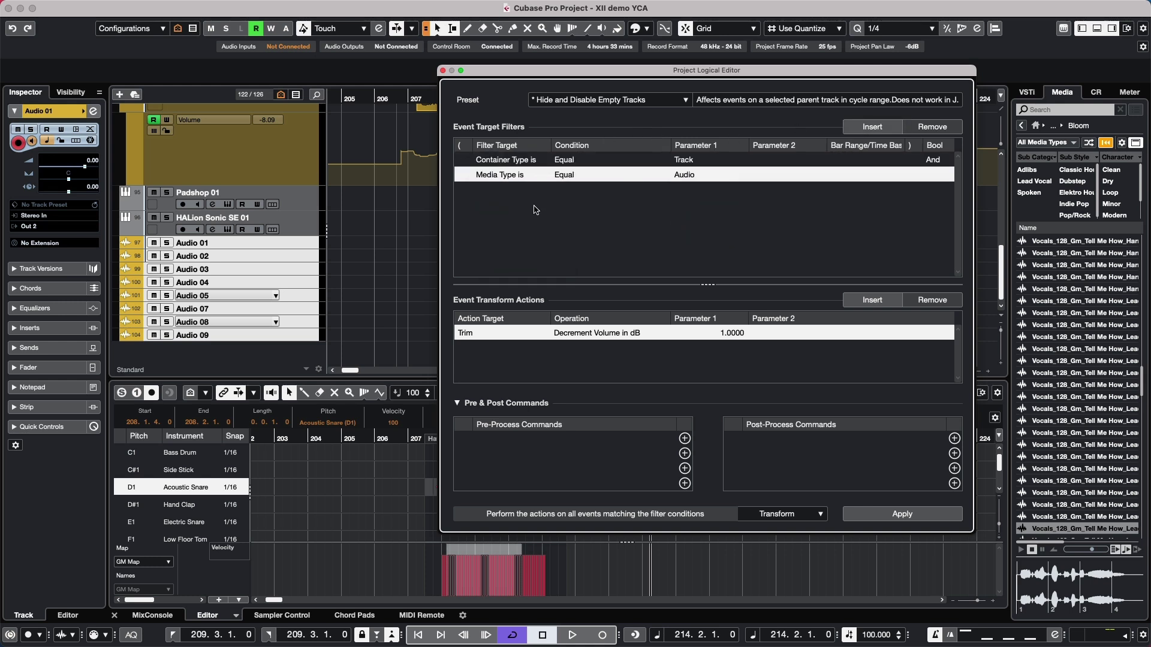
click(510, 180)
key(Return)
click(577, 175)
click(707, 179)
click(707, 175)
click(707, 202)
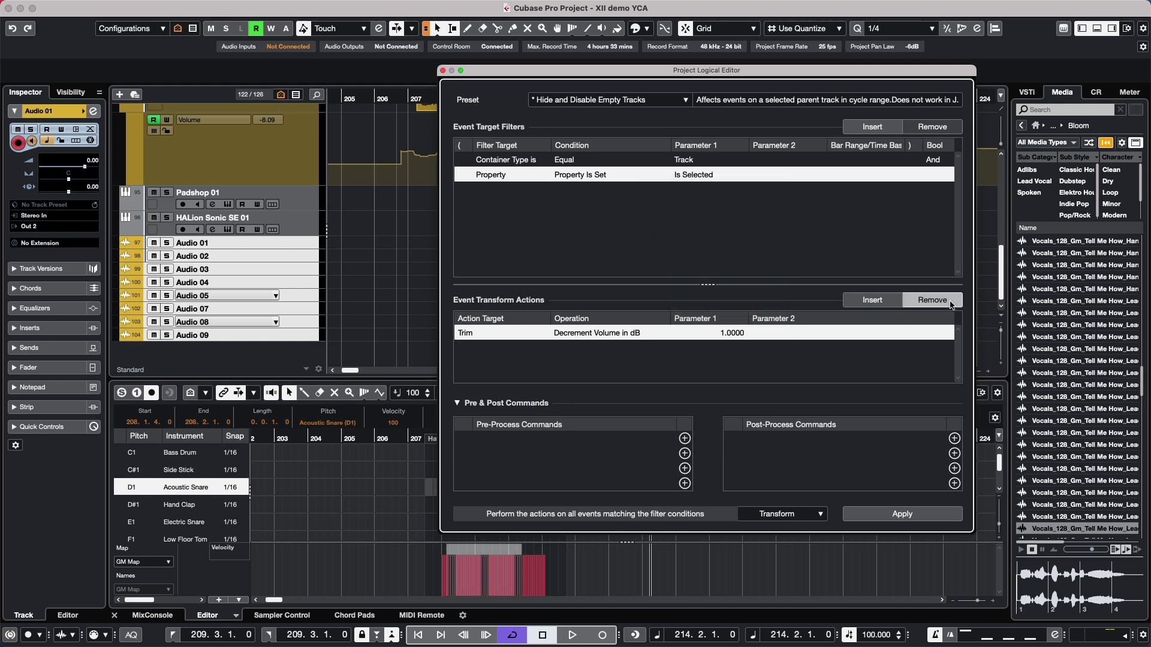
Replace the Trim action with a Set Color action using Increment and apply it to the selected audio tracks.
click(929, 300)
click(872, 299)
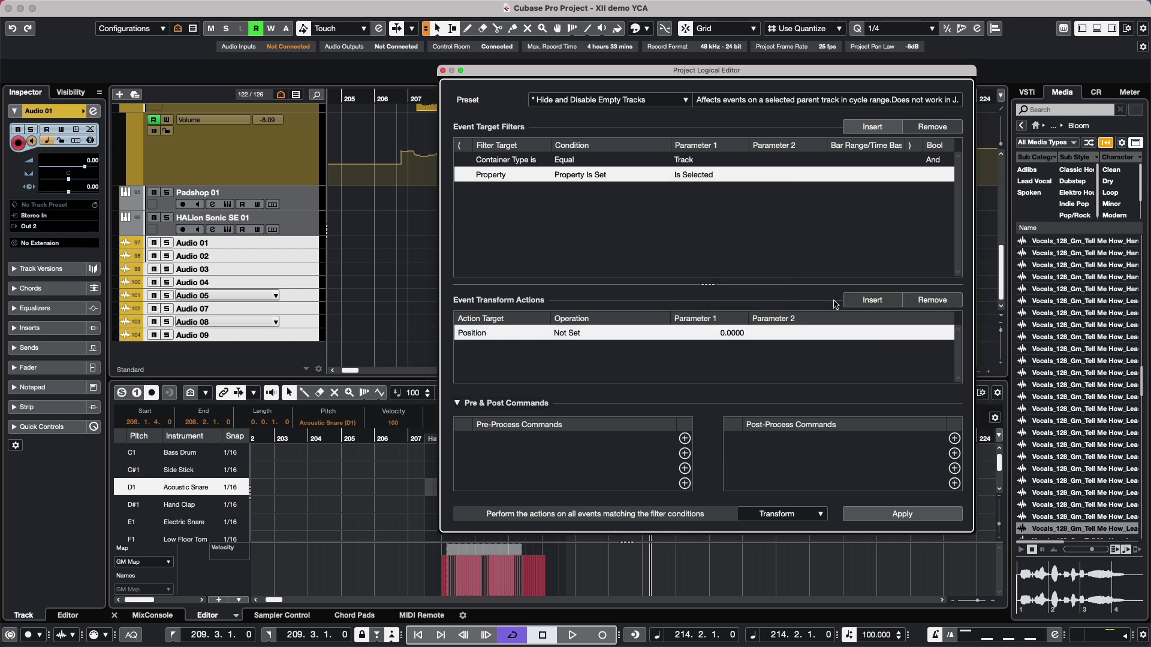
click(489, 334)
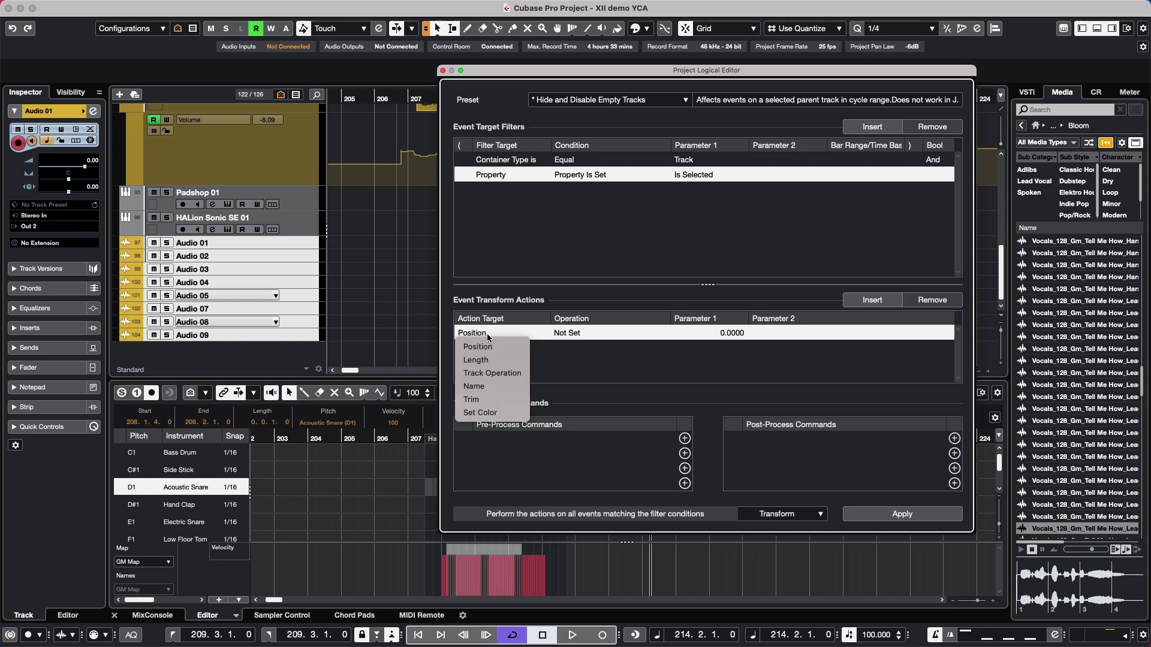
click(492, 413)
click(576, 333)
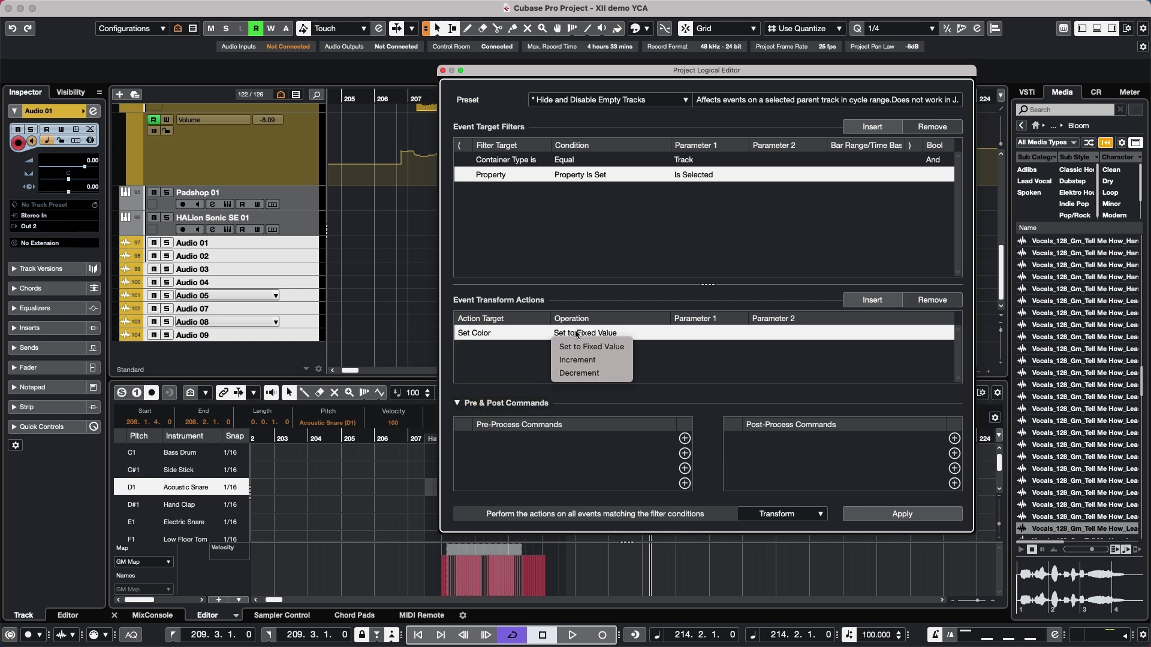
click(583, 361)
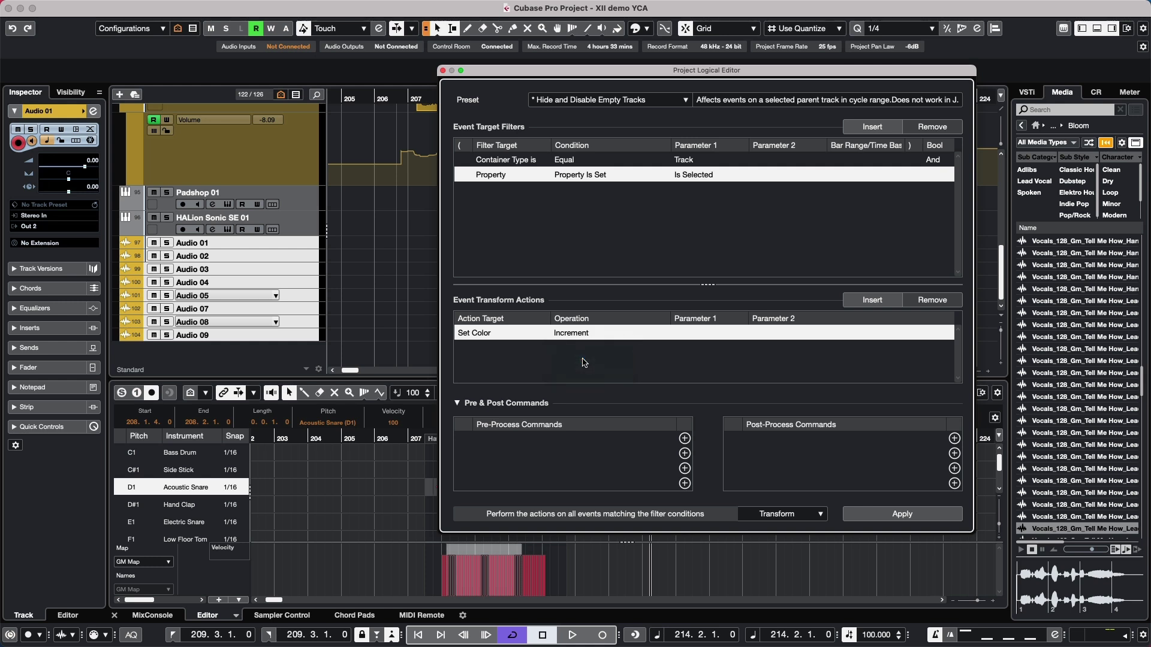
click(903, 519)
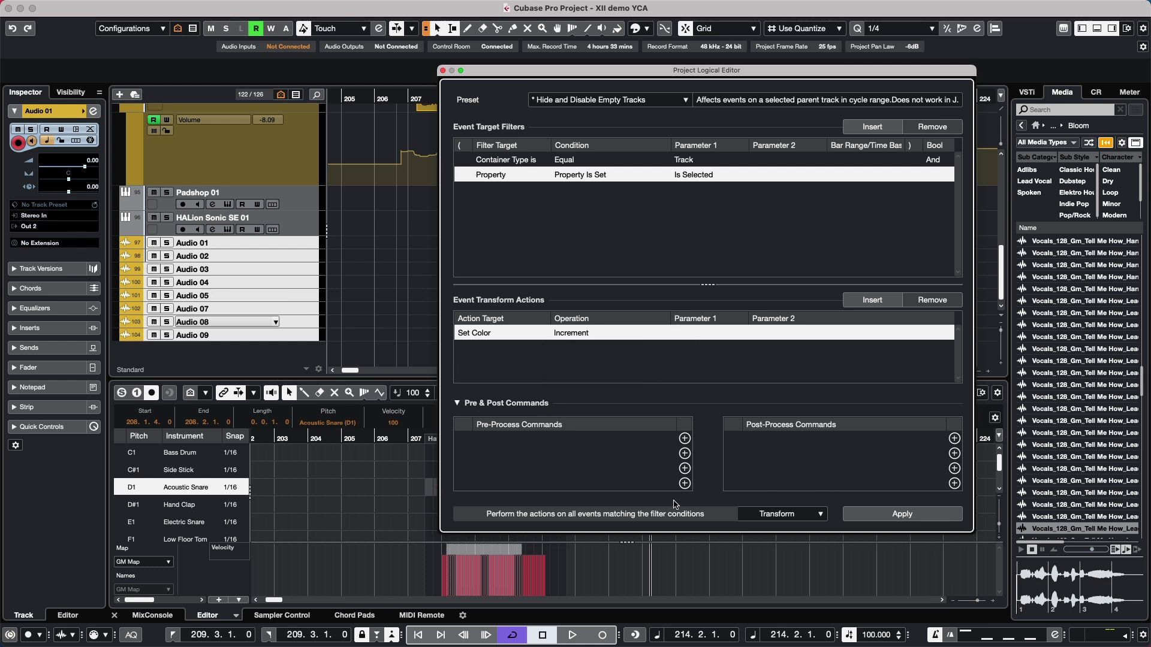
click(861, 515)
Select only tracks Audio 02, 04, 07 and 09 and apply the Set Color increment to them.
right_click(293, 267)
key(Escape)
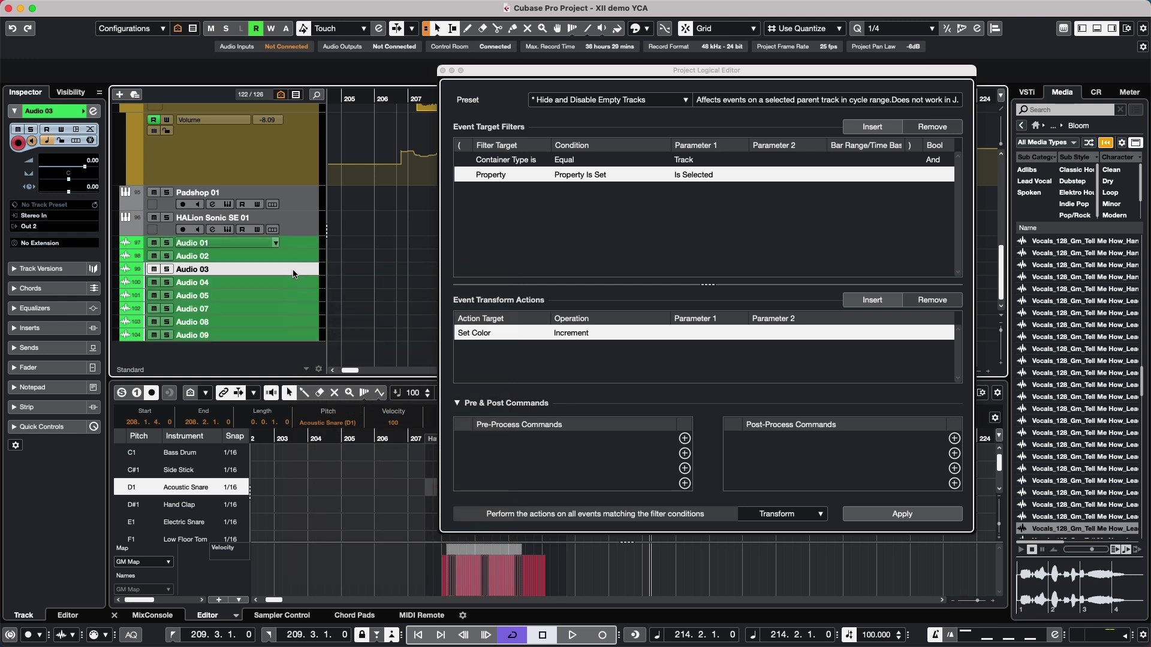
right_click(294, 307)
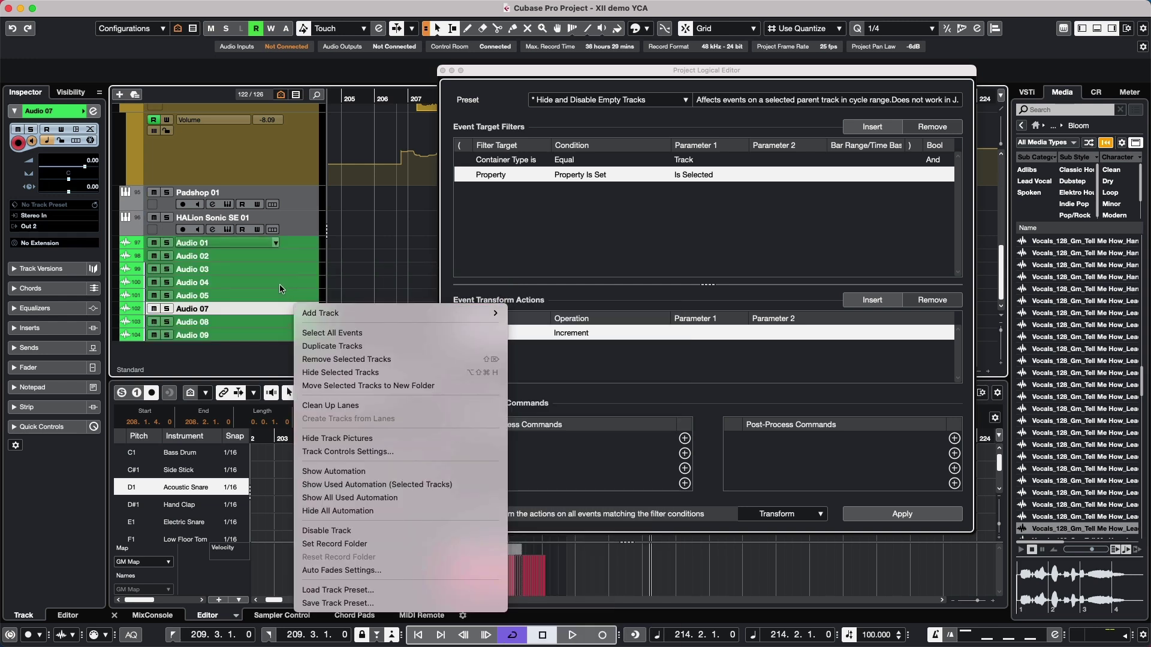
key(Escape)
super+click(295, 282)
super+click(300, 256)
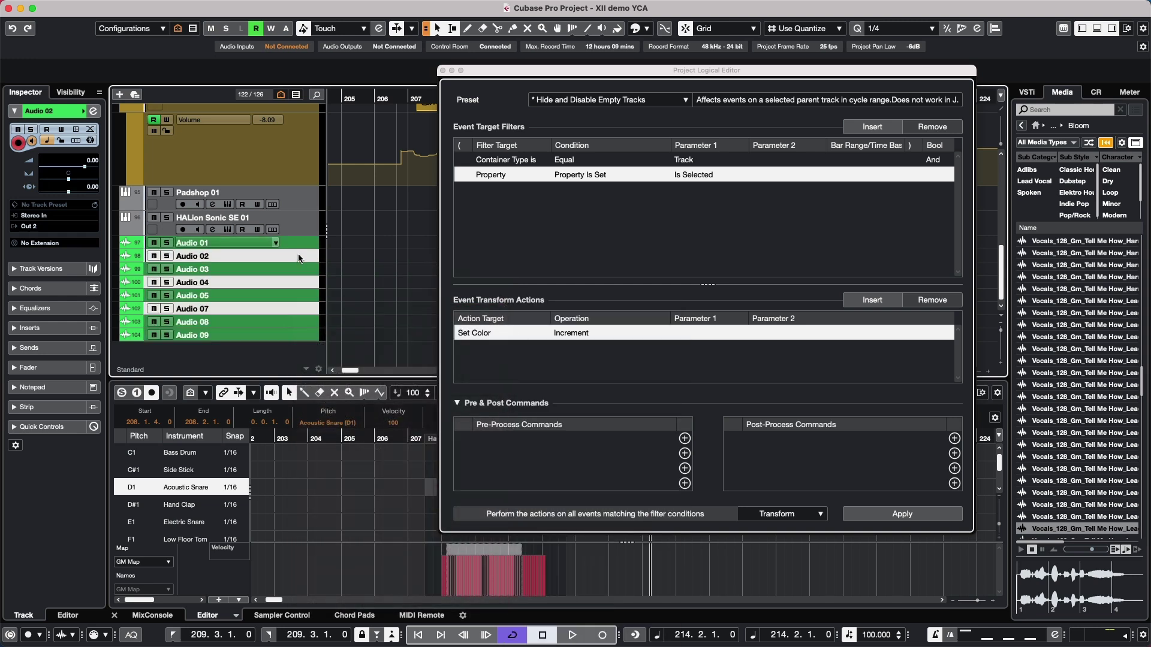
super+click(300, 335)
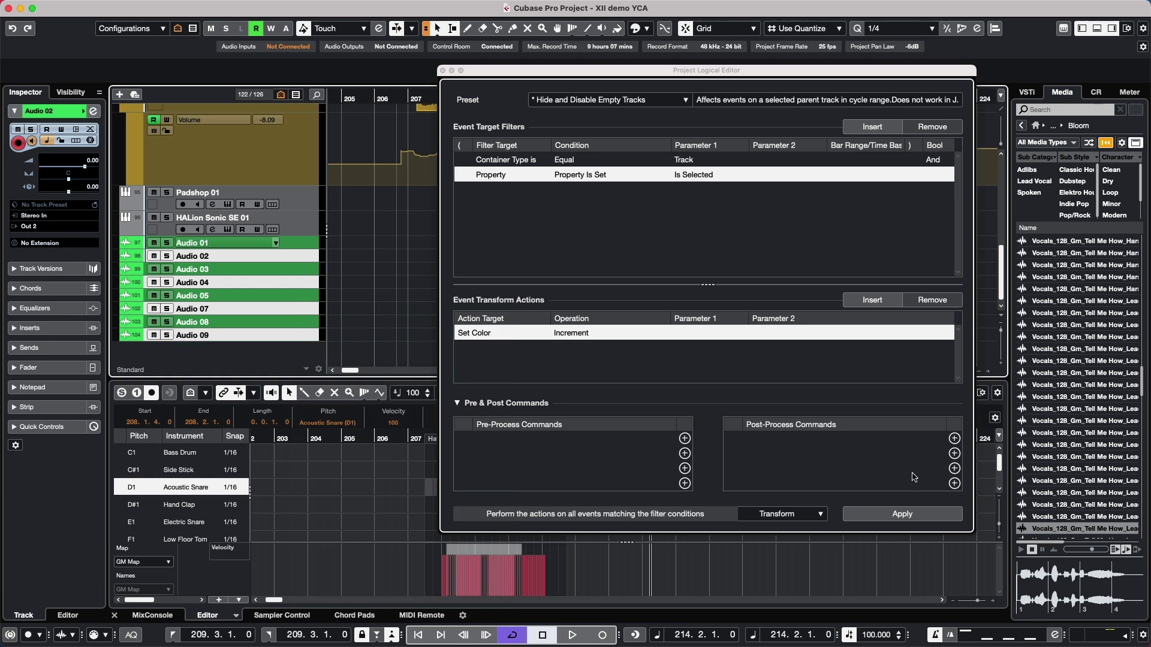
click(910, 514)
click(909, 514)
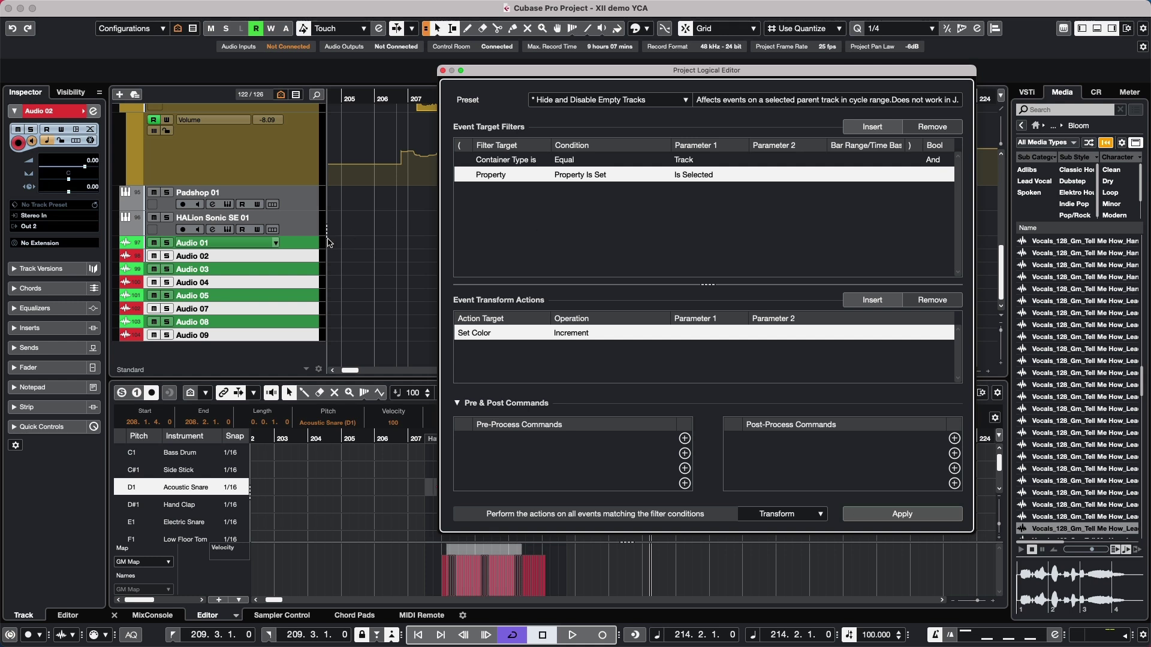
Change the action to Name with Erase Before and the text 01, and apply it to the Audio 01 track.
click(297, 244)
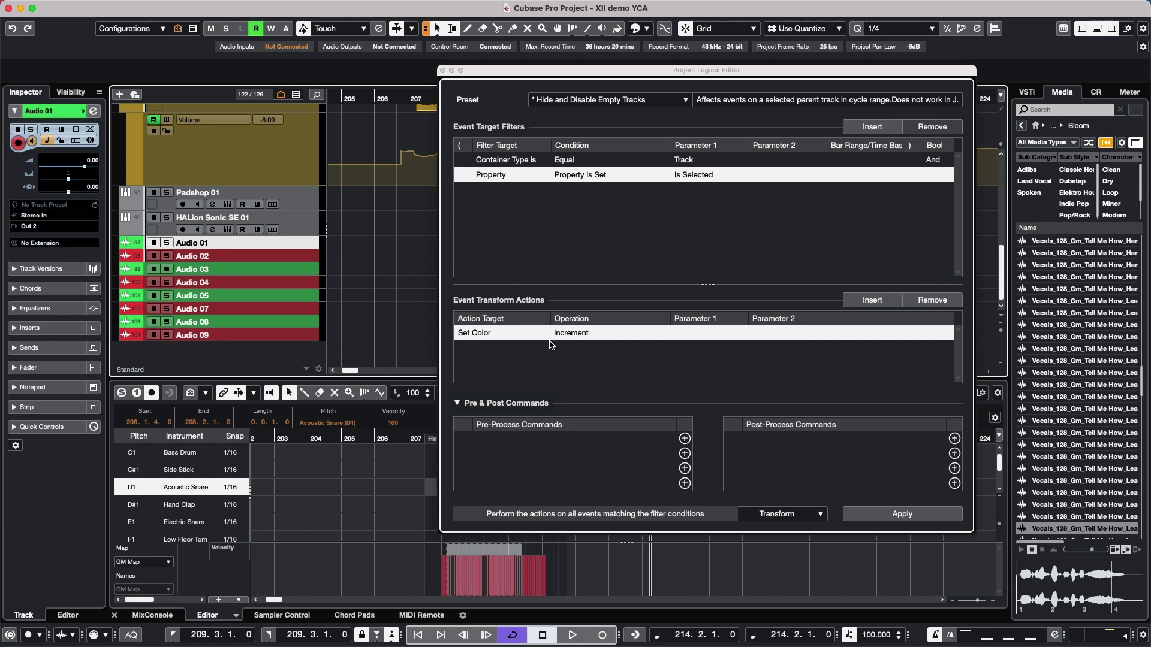
click(504, 335)
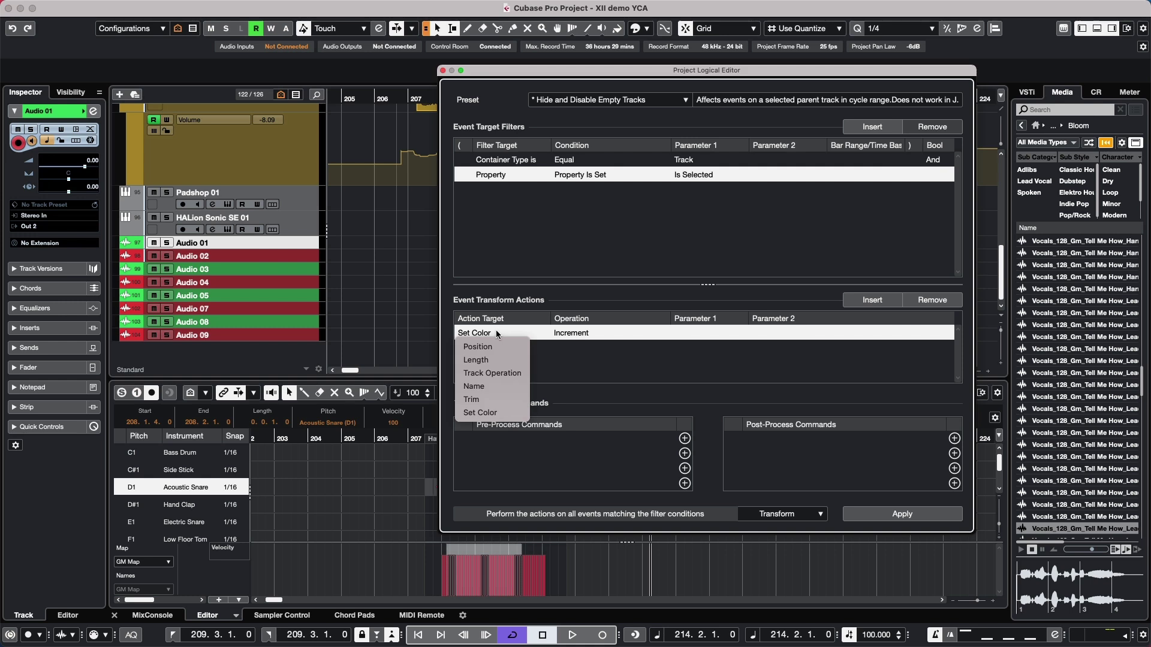
click(507, 387)
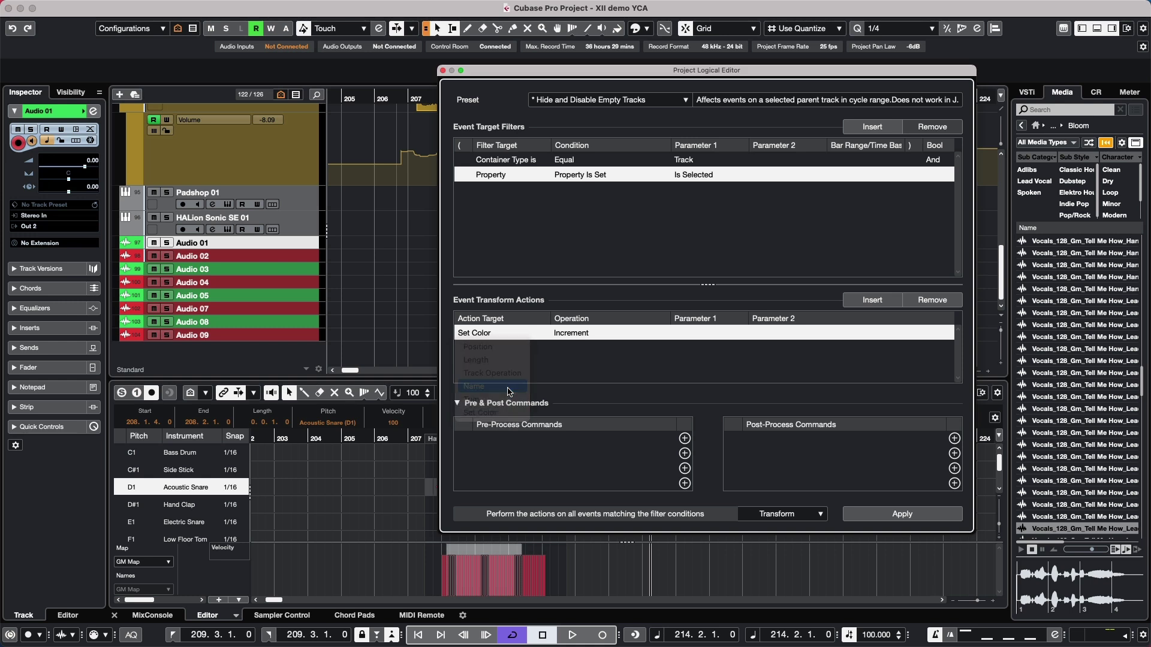
click(576, 332)
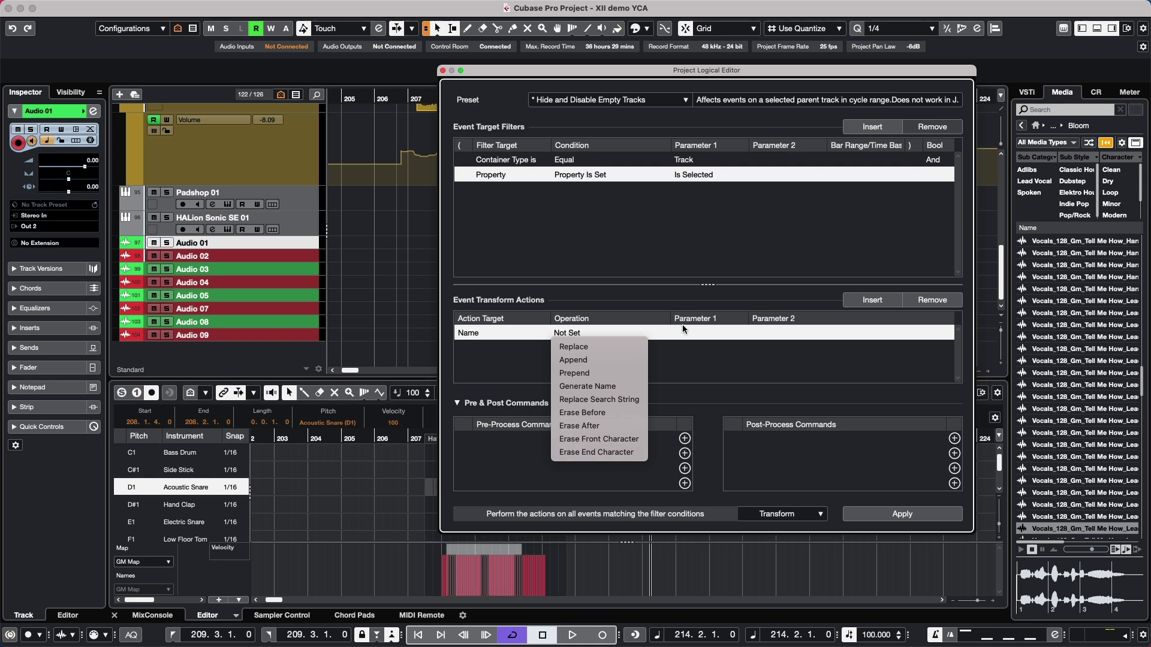
click(611, 412)
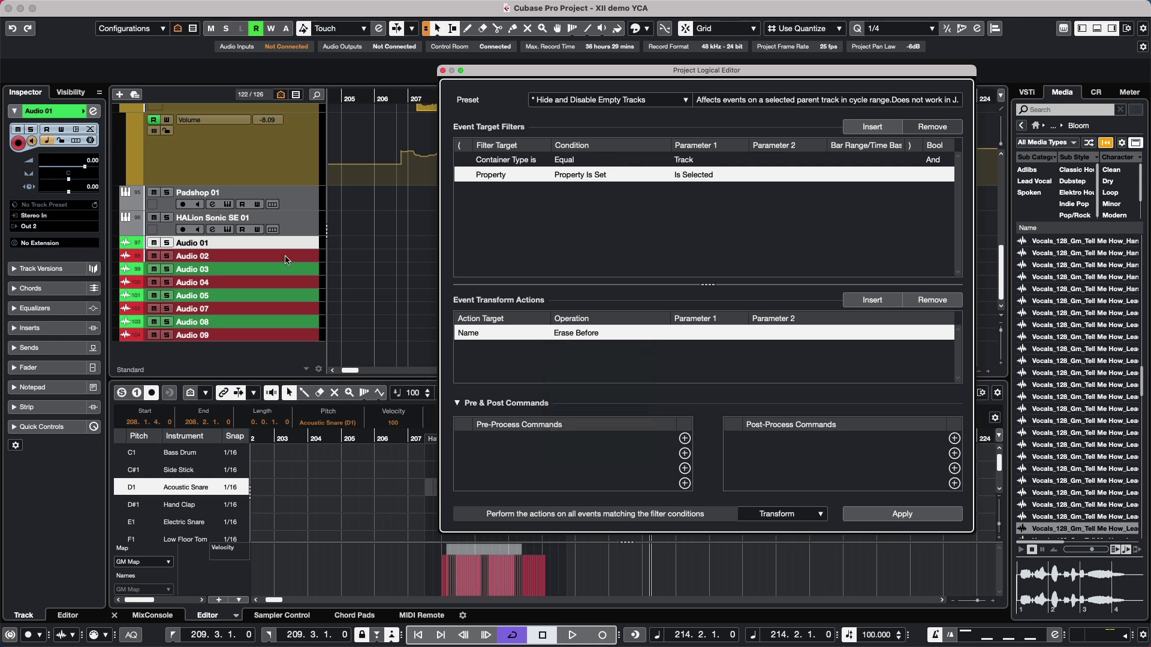
click(691, 334)
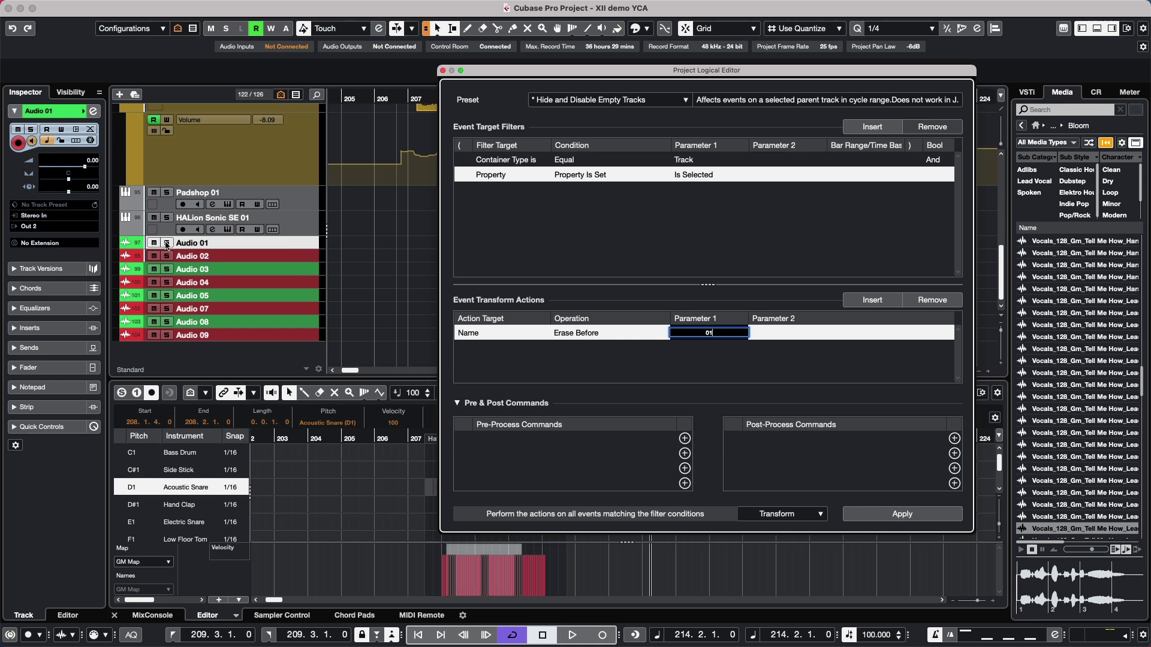
click(894, 521)
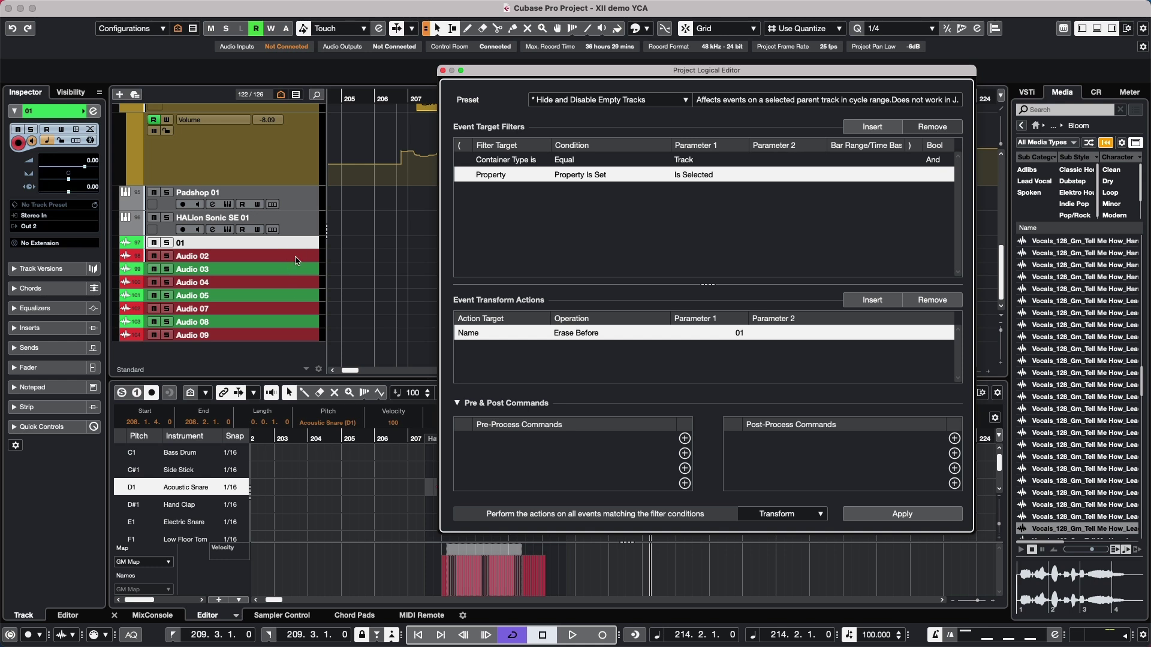
Select the tracks from 01 through Audio 09 and view the output buses available for their routing.
shift+click(303, 336)
click(35, 226)
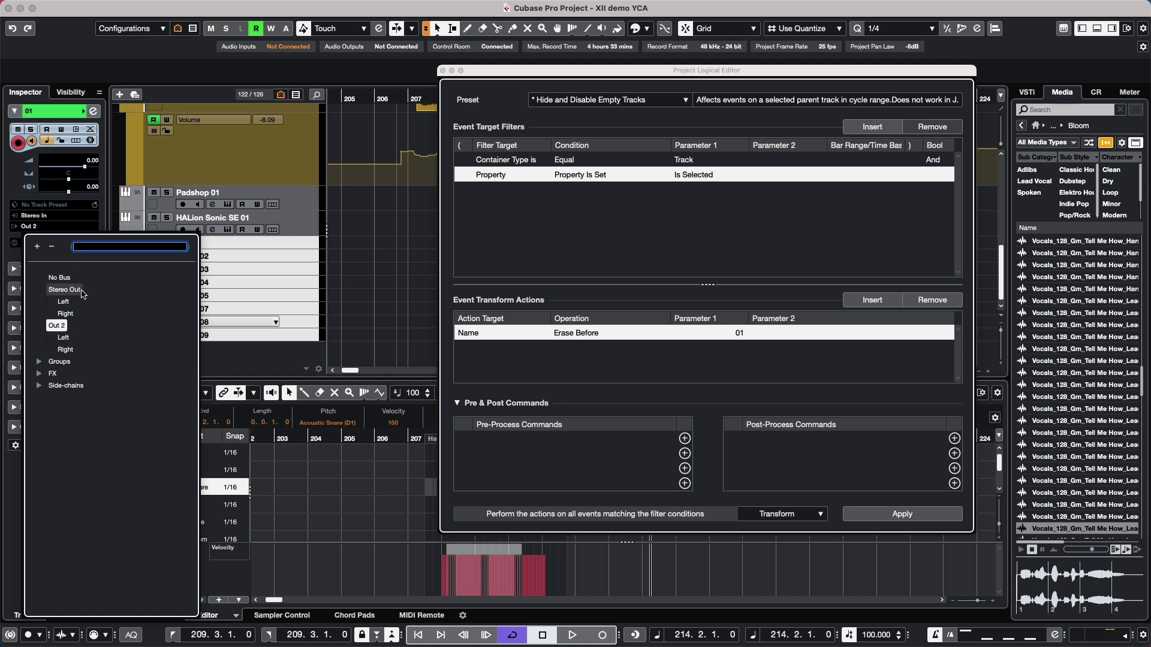
click(570, 238)
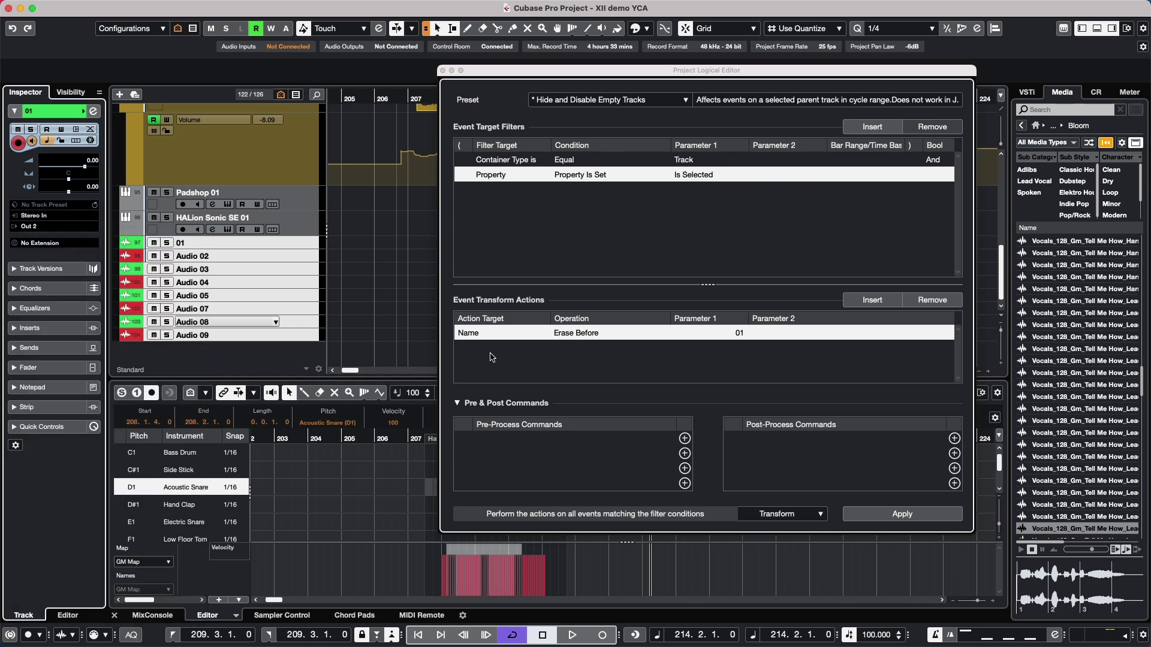
Change the action to Track Operation with Connect Output set to Stereo Out, and apply it to the selected tracks.
click(486, 334)
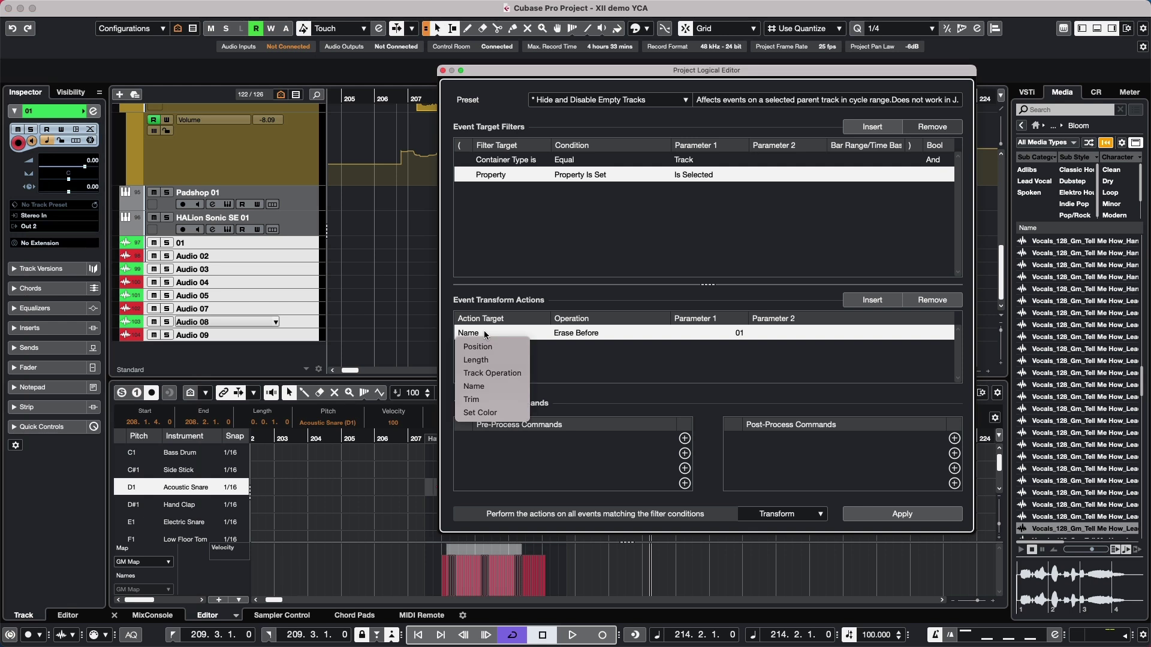
click(506, 372)
click(570, 332)
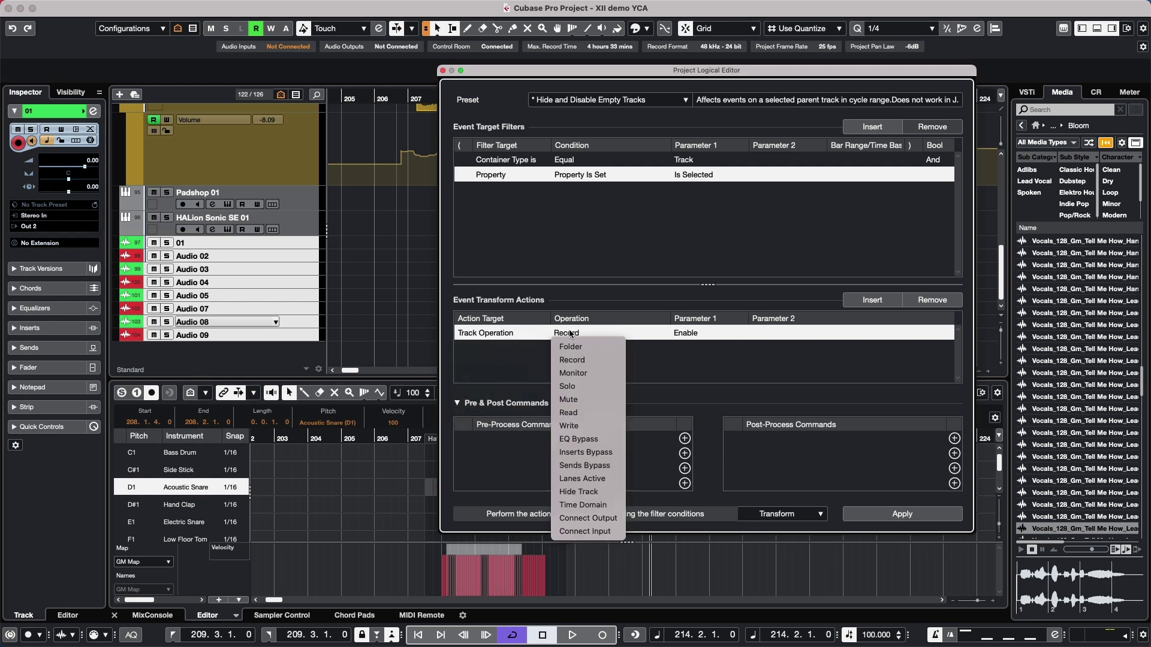
click(613, 519)
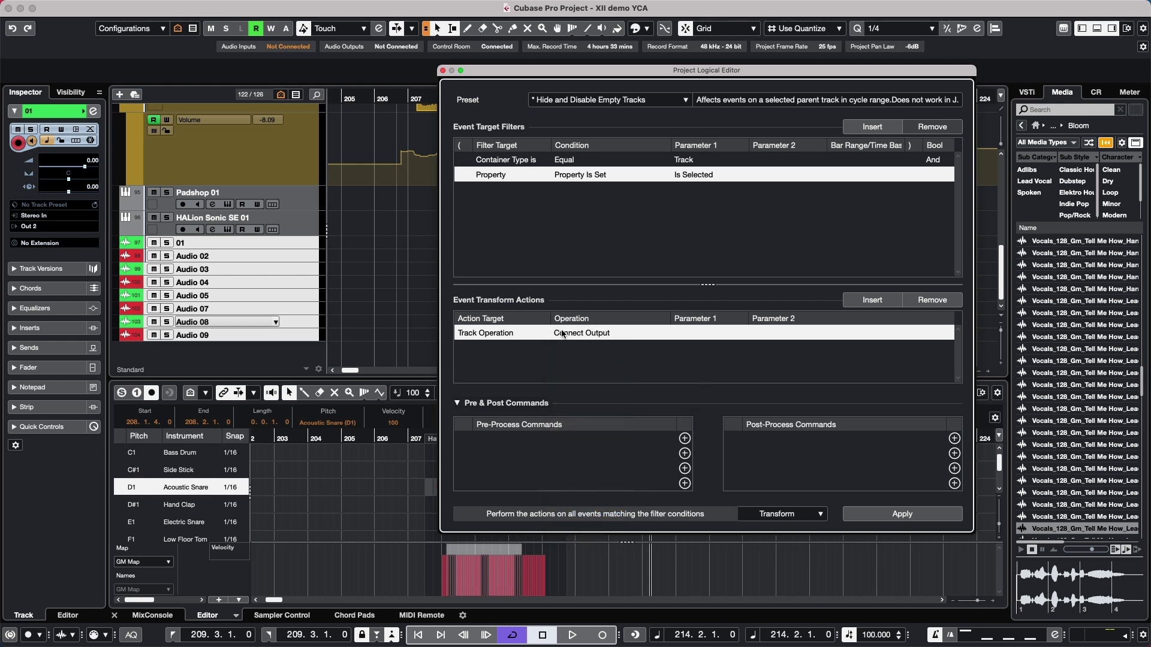
click(673, 333)
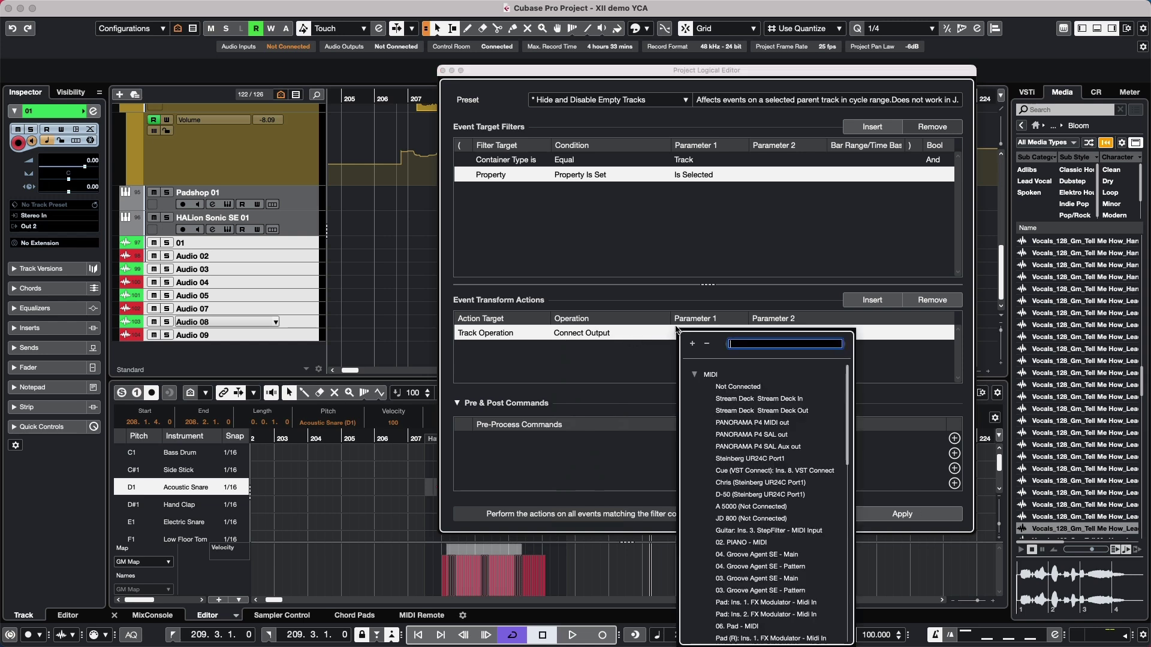
click(694, 374)
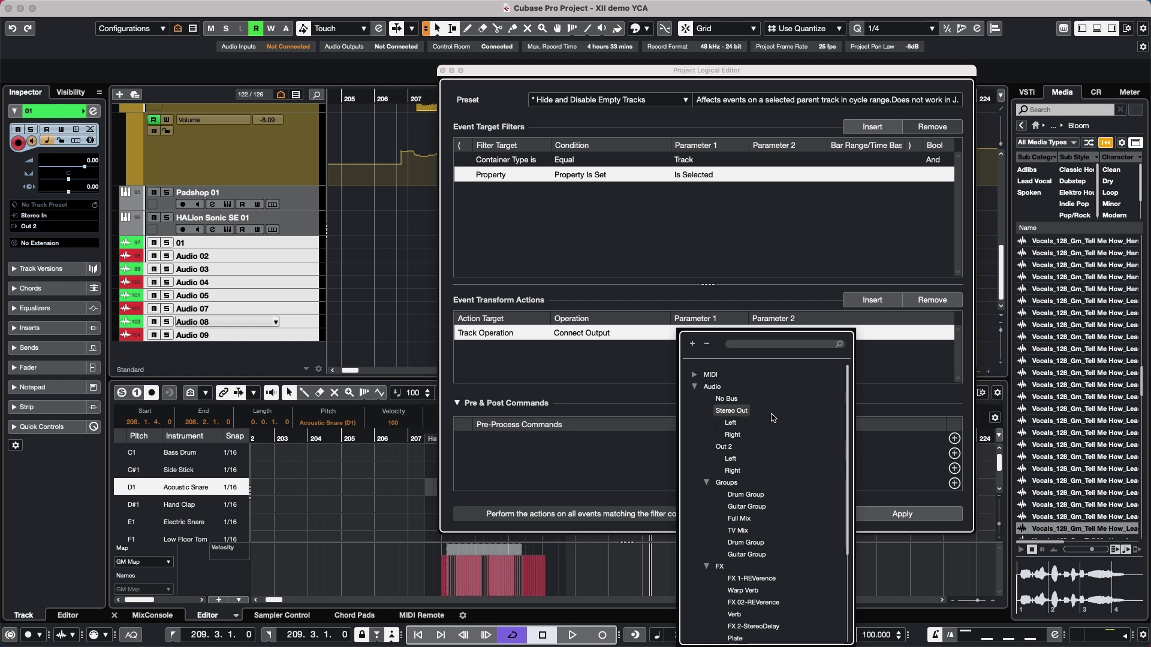
click(742, 412)
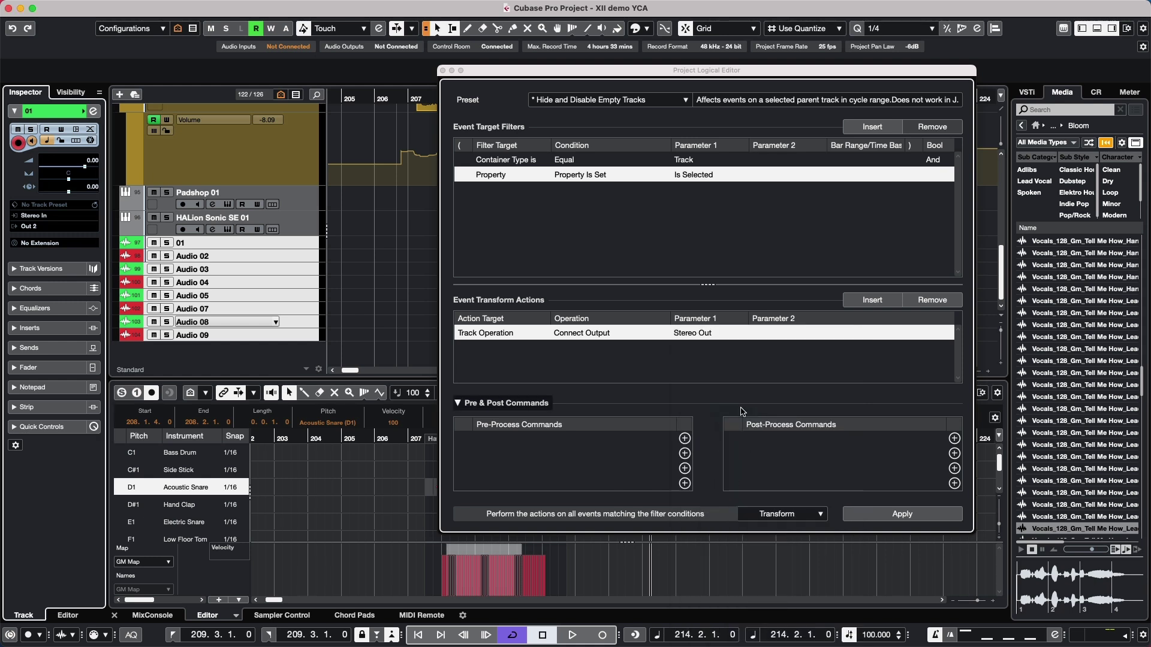
click(910, 517)
Select individual audio tracks, including Audio 03 and 01, and check their output routing.
click(311, 295)
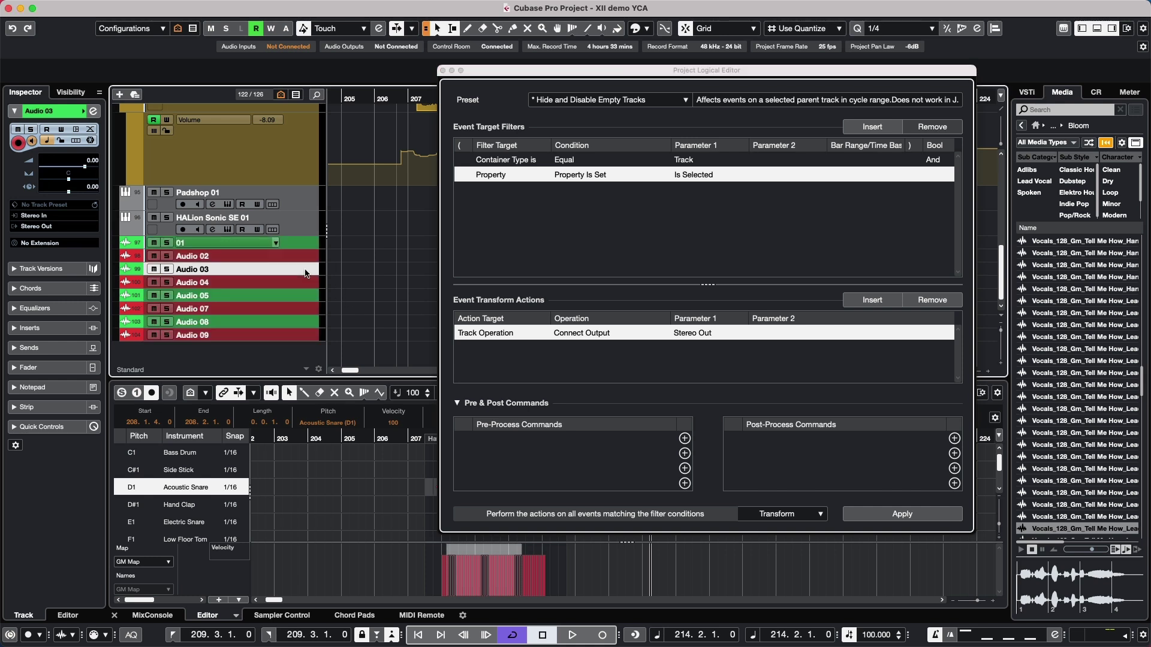
click(303, 269)
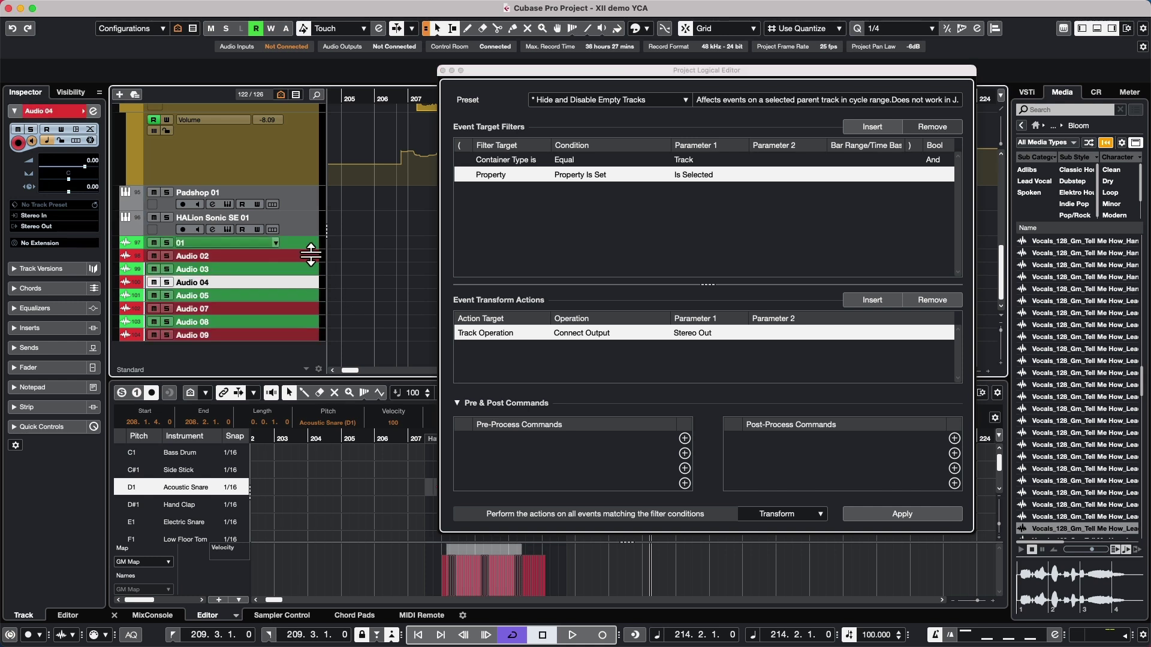
click(303, 242)
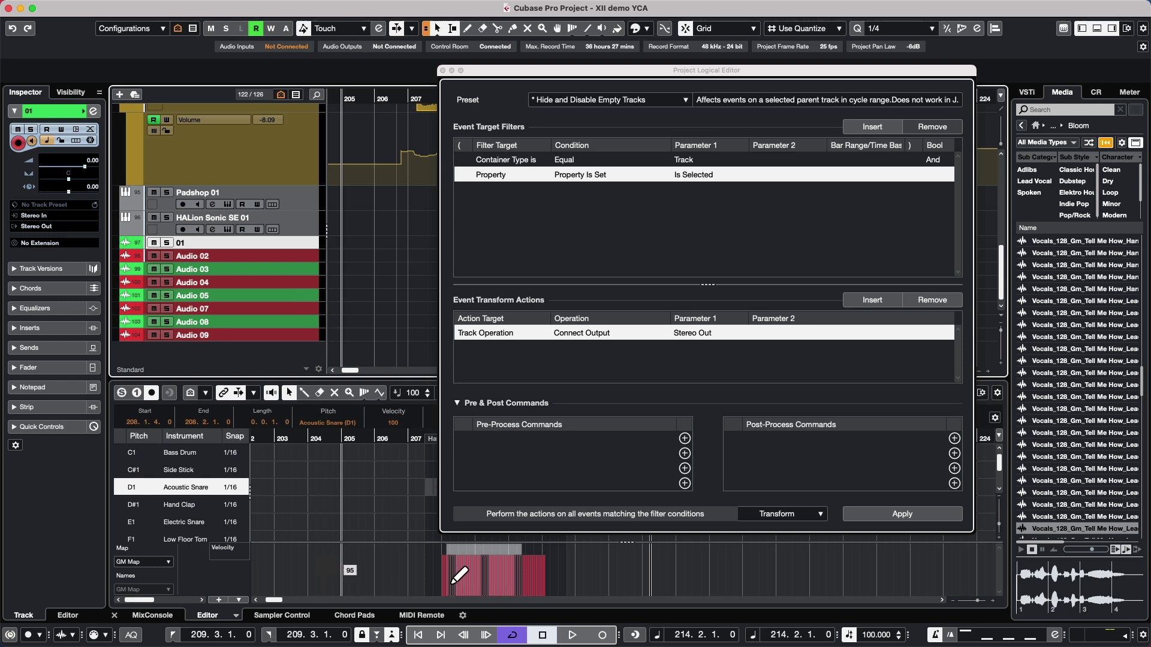
click(458, 403)
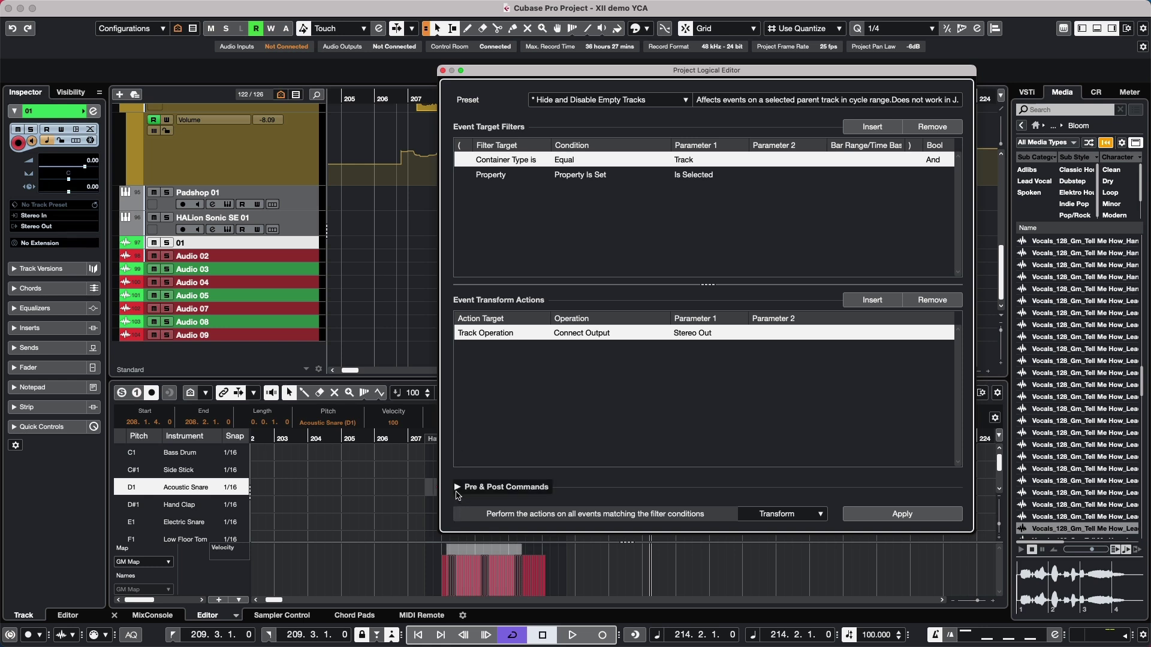
click(458, 487)
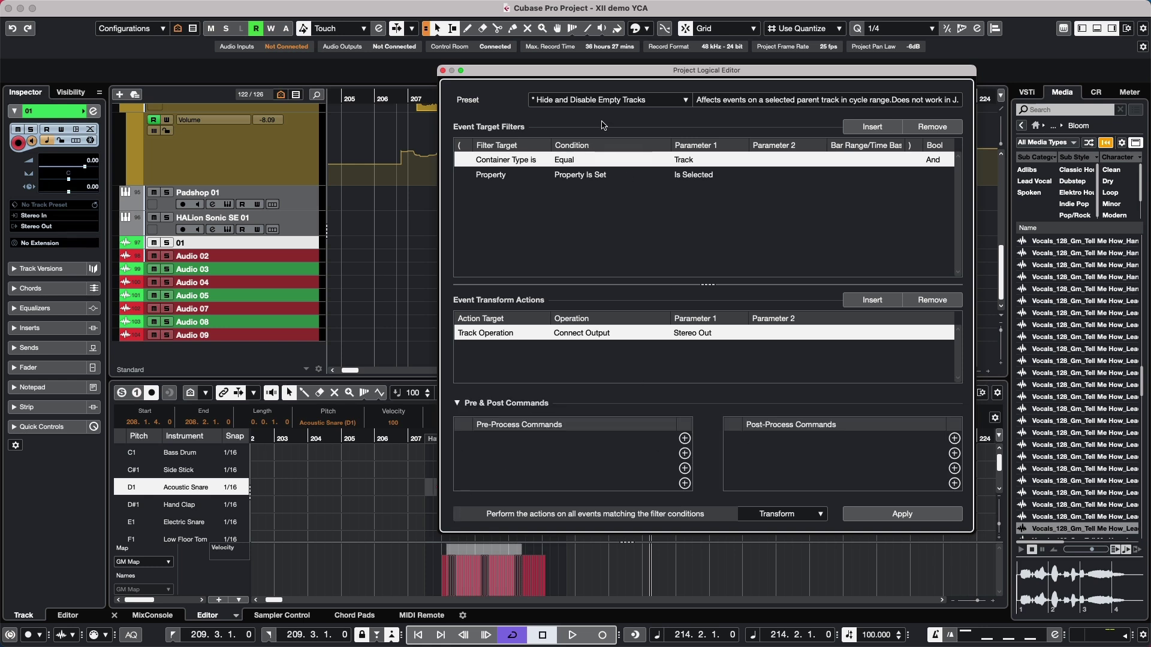
Move the project cursor to bar 205, at the start of the MIDI part track's clip.
scroll(395, 223, up, 3)
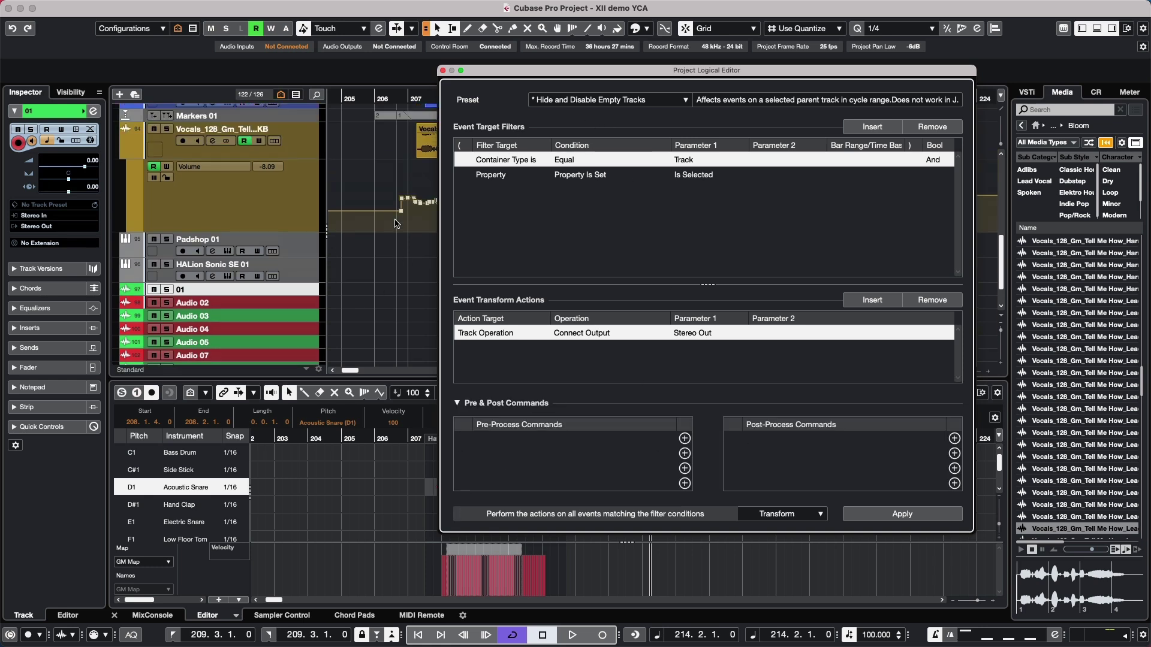
scroll(396, 224, up, 4)
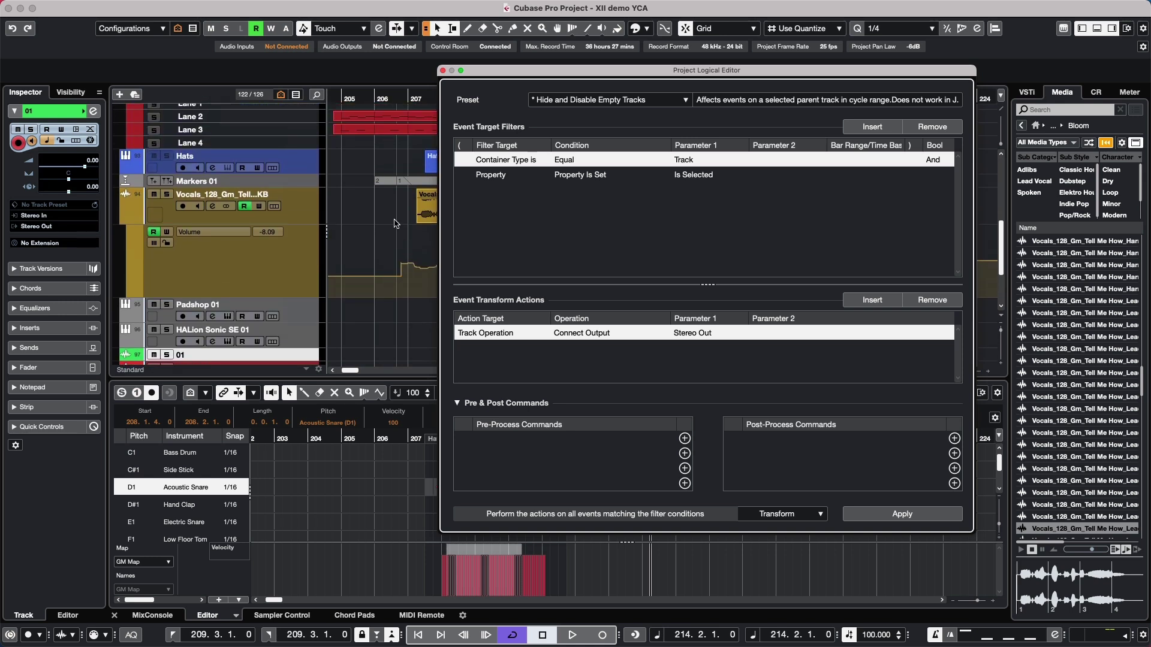
scroll(396, 223, up, 4)
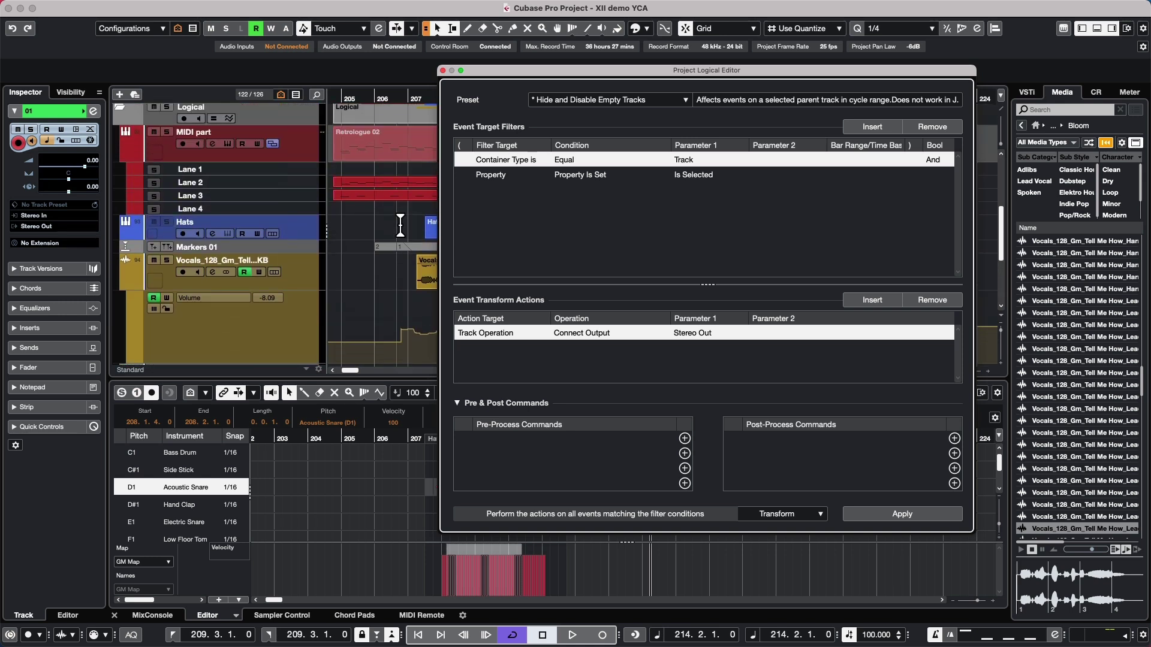
scroll(398, 228, up, 2)
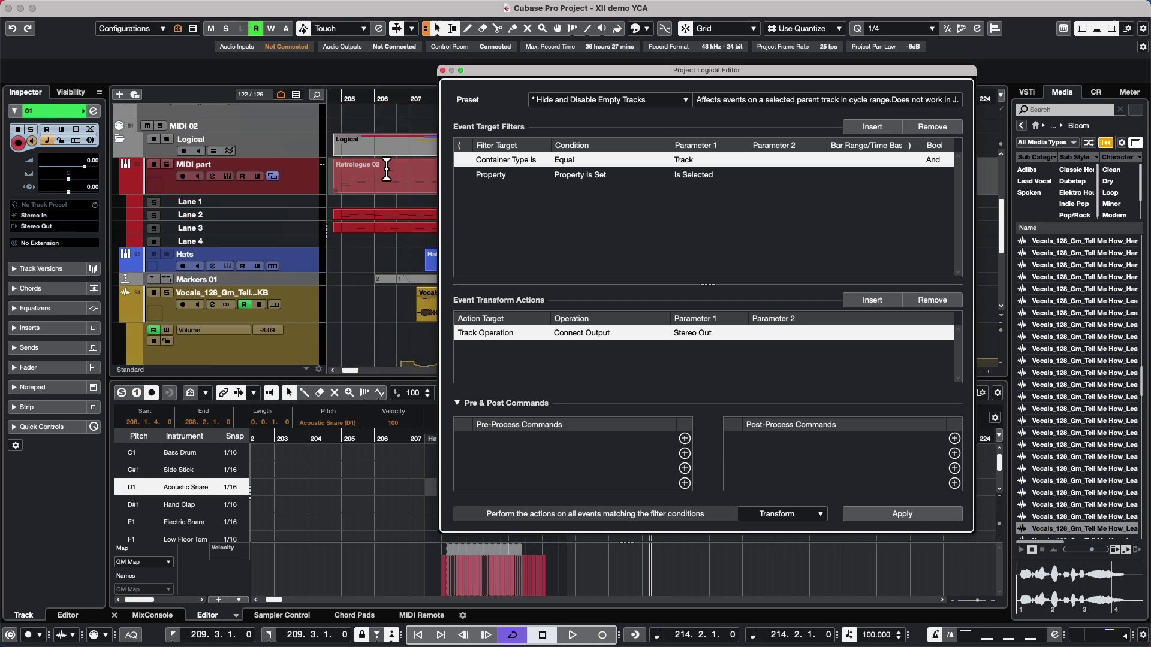
drag(345, 101, 346, 166)
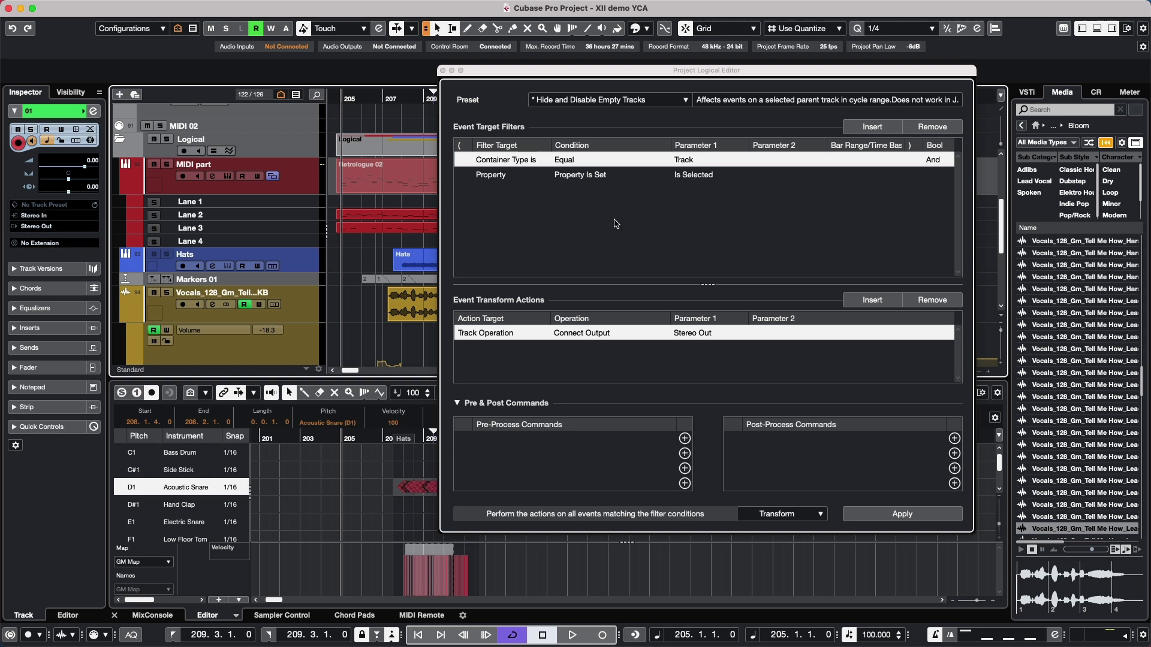
Load the user preset Hide and Disable Empty MIDI Tracks in the Project Logical Editor.
click(607, 99)
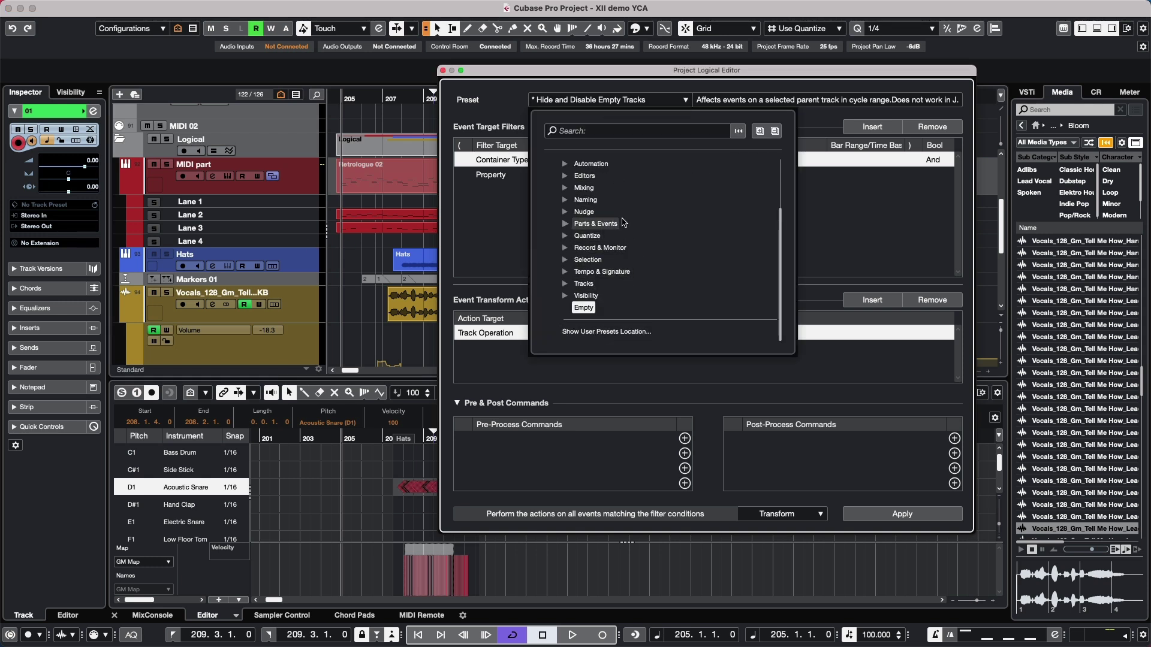
scroll(623, 222, up, 3)
click(552, 194)
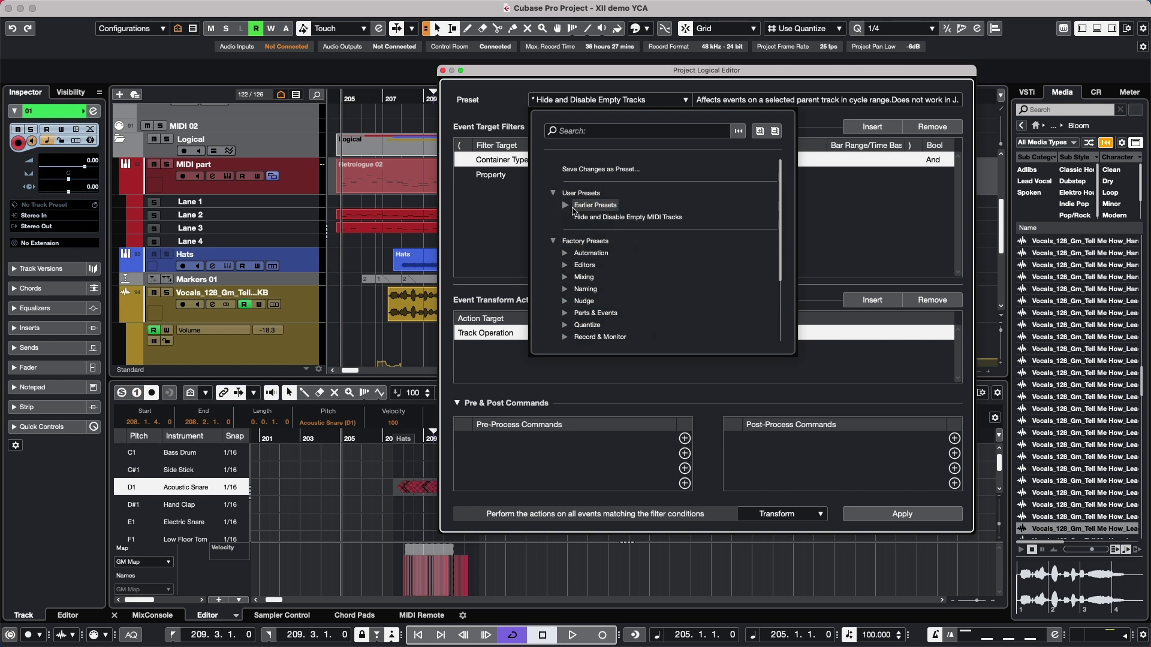
double_click(592, 217)
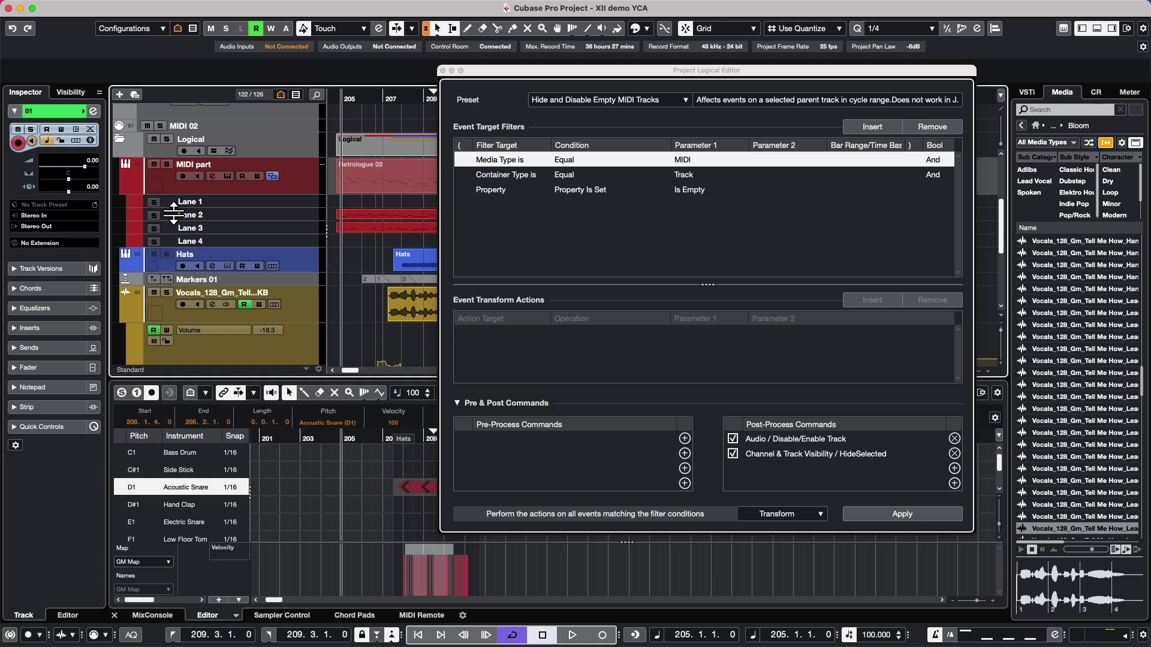
Hide the lanes of the MIDI part track and the volume automation of the vocals track.
click(272, 176)
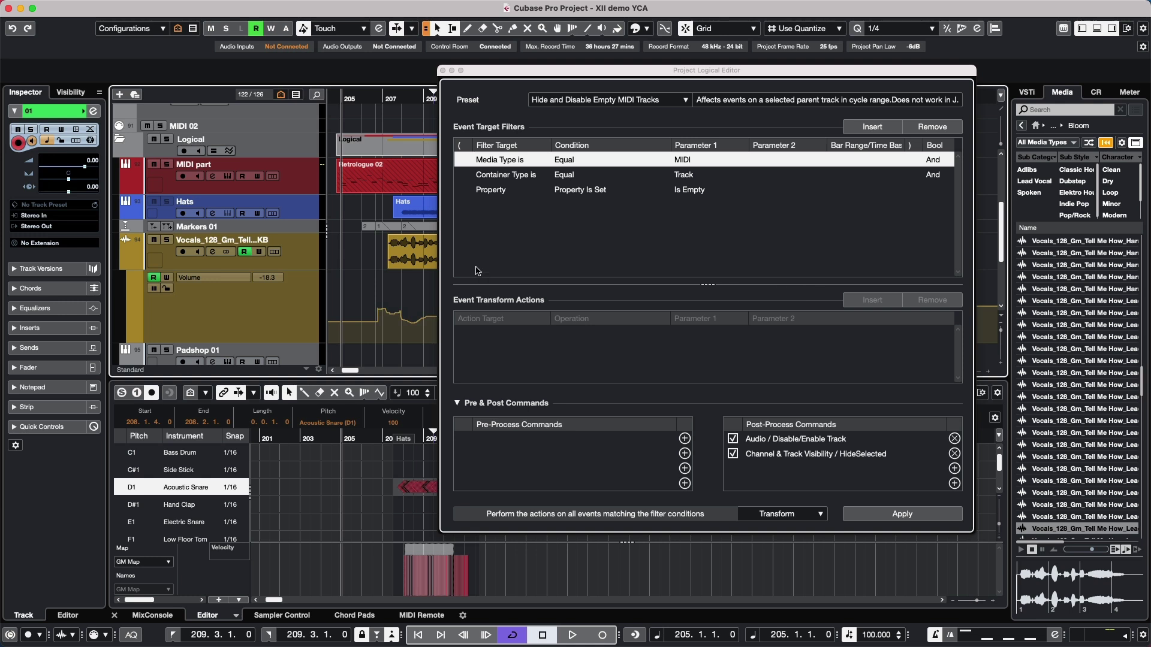
click(127, 265)
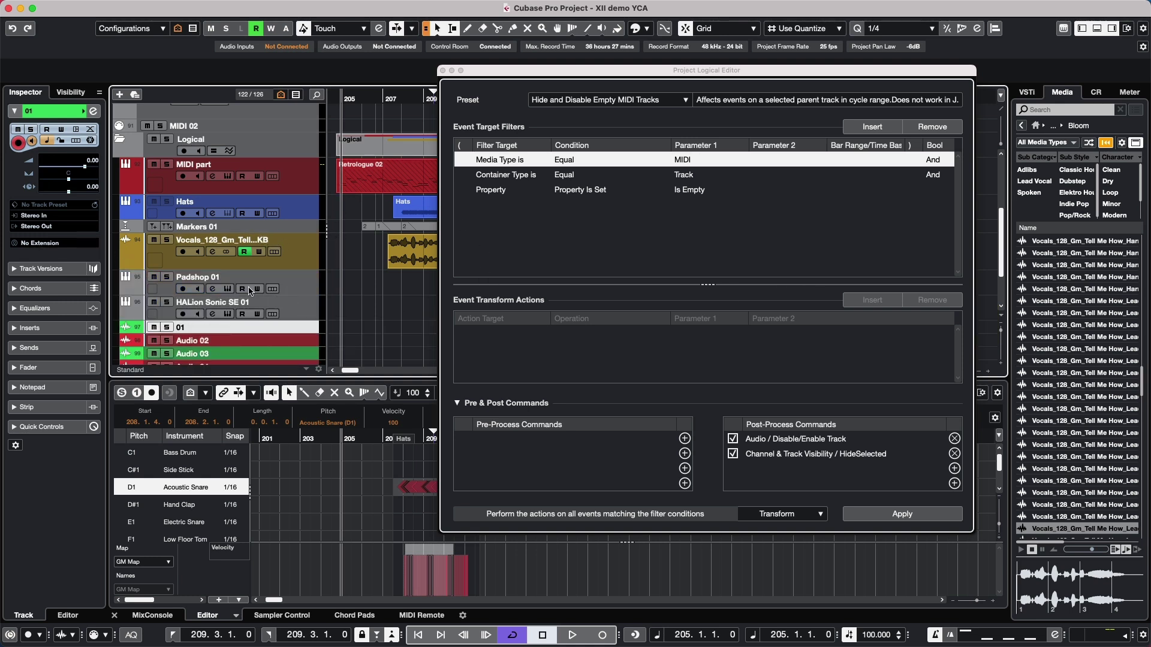
scroll(252, 292, up, 1)
scroll(253, 292, up, 2)
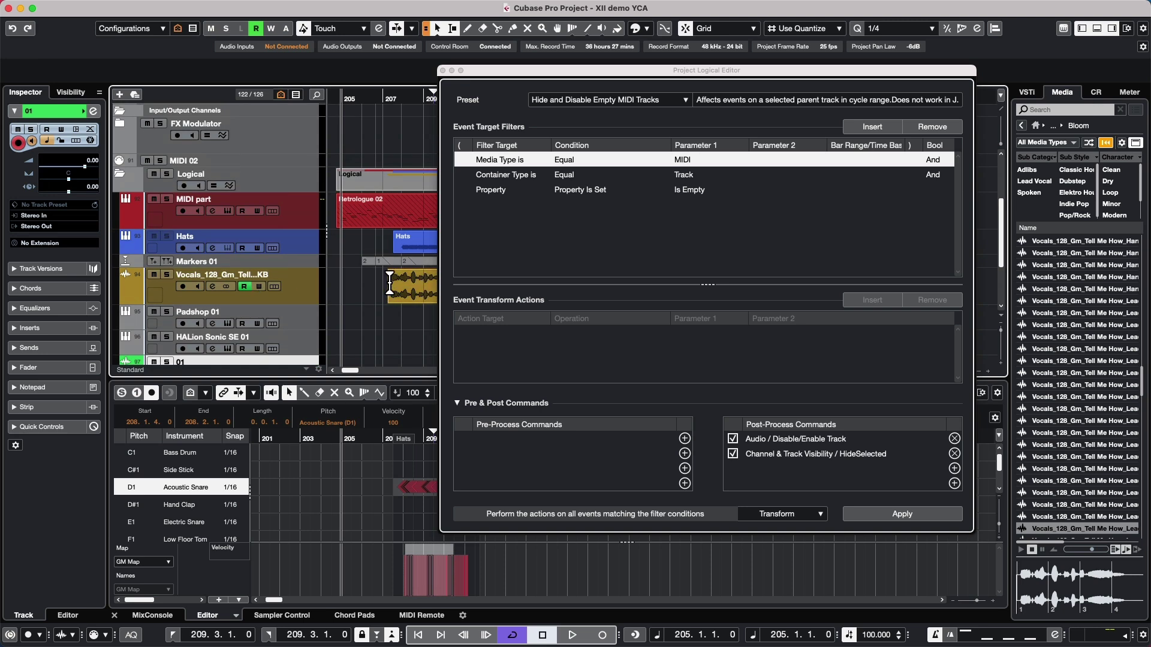
Show the track visibility list and make the Retrologue 01 track visible.
click(70, 92)
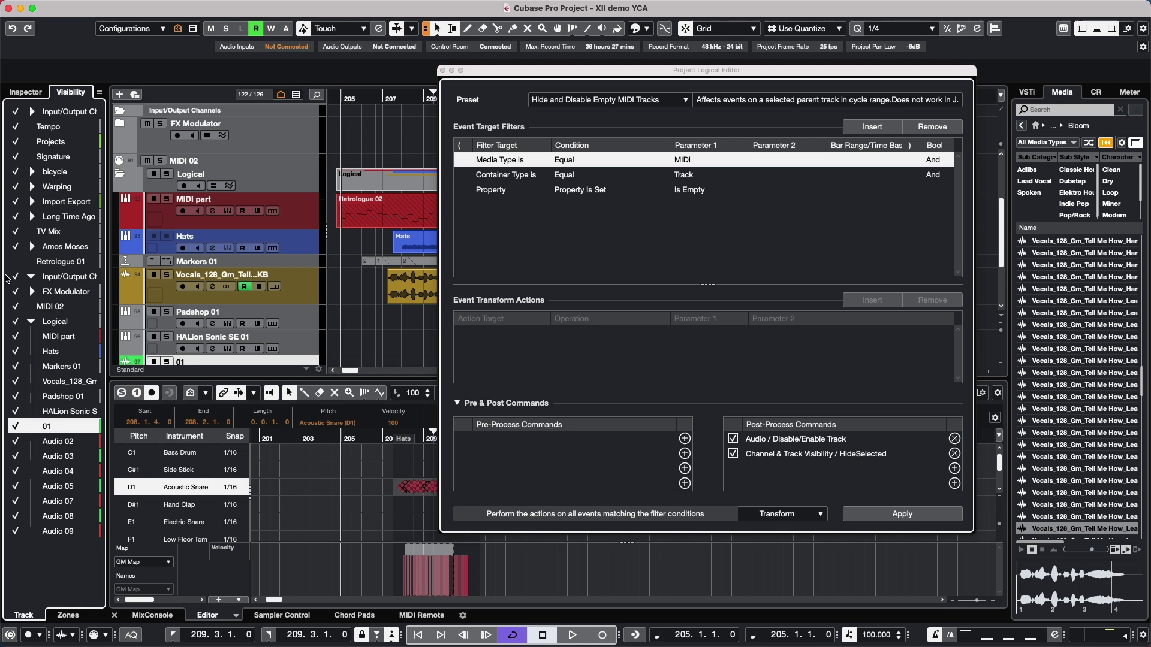
click(15, 261)
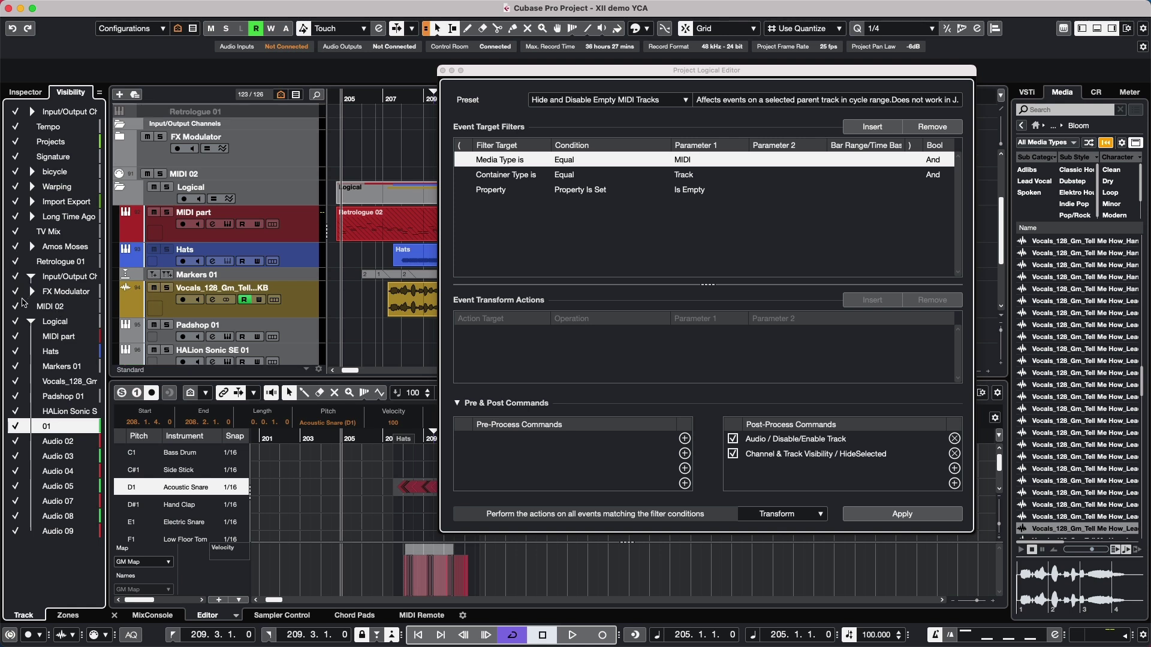
scroll(278, 294, up, 2)
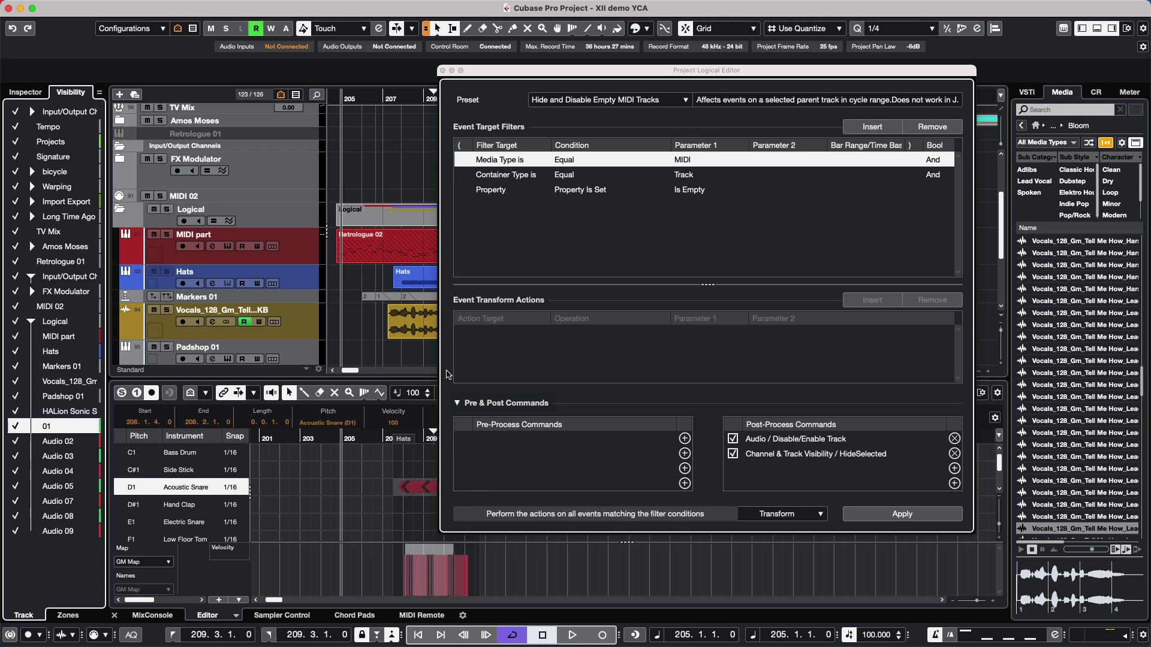
Apply the Hide and Disable Empty MIDI Tracks preset and check the track list.
click(901, 510)
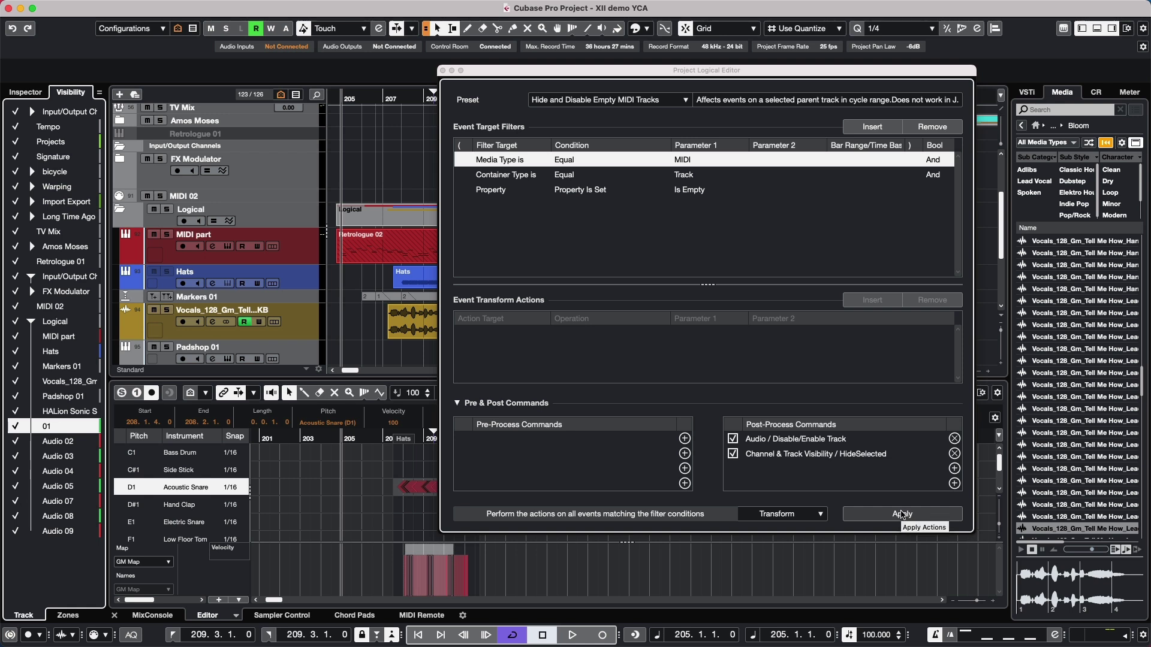
click(900, 514)
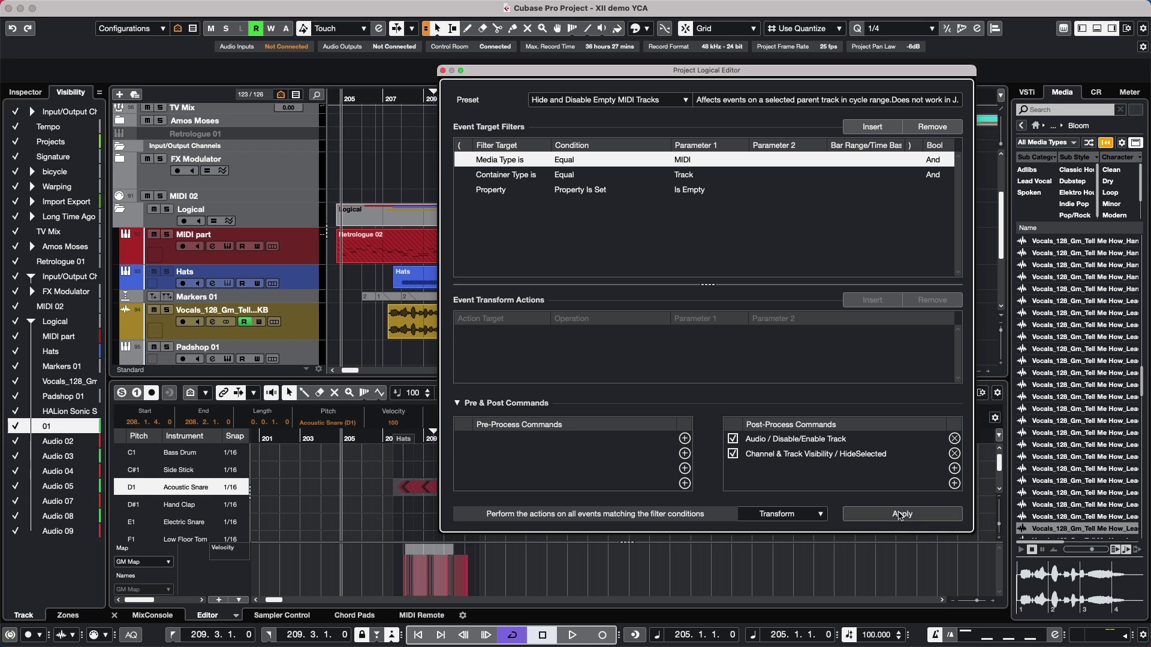
scroll(387, 277, down, 3)
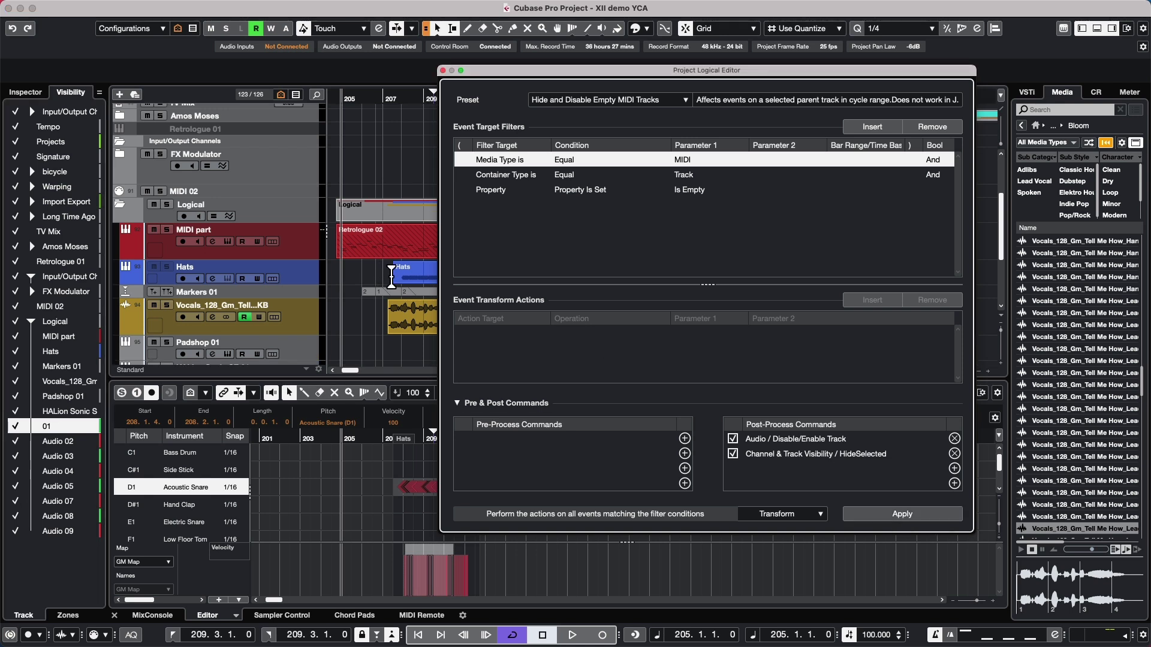